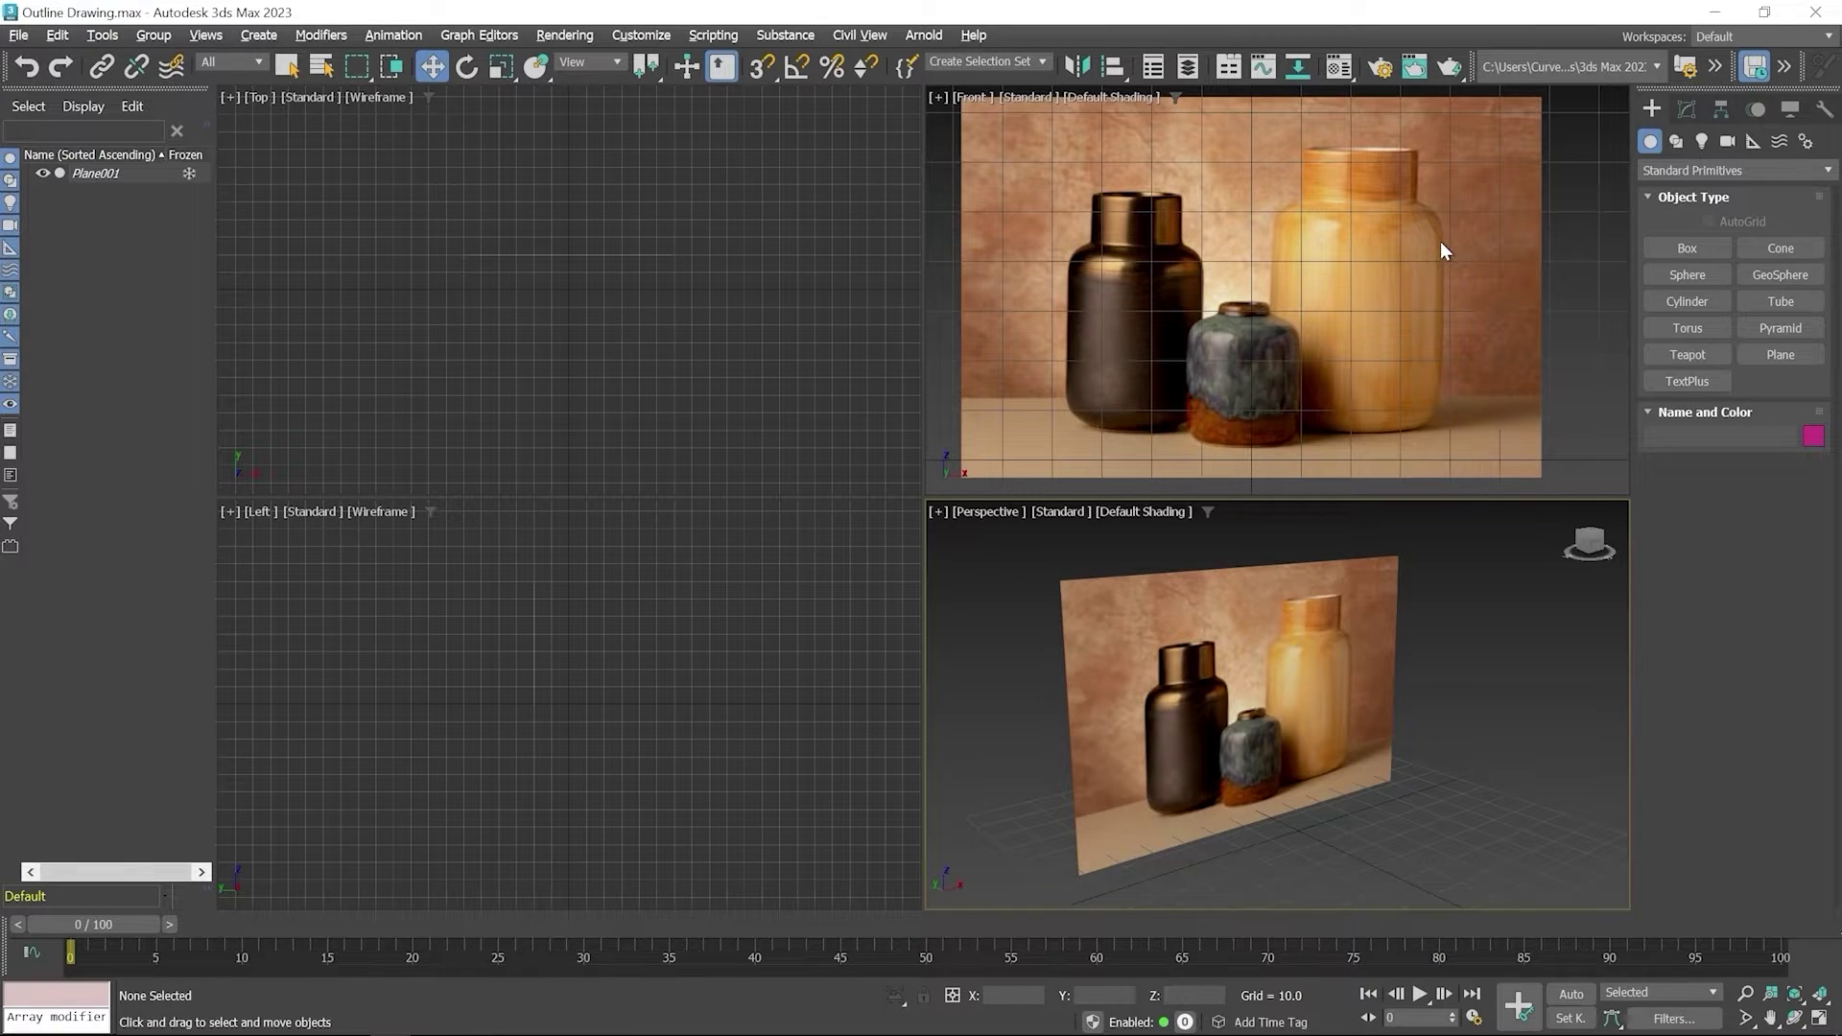
- Maximize the Front viewport with Alt+W so the three-vase photo fills the workspace
key(alt+w)
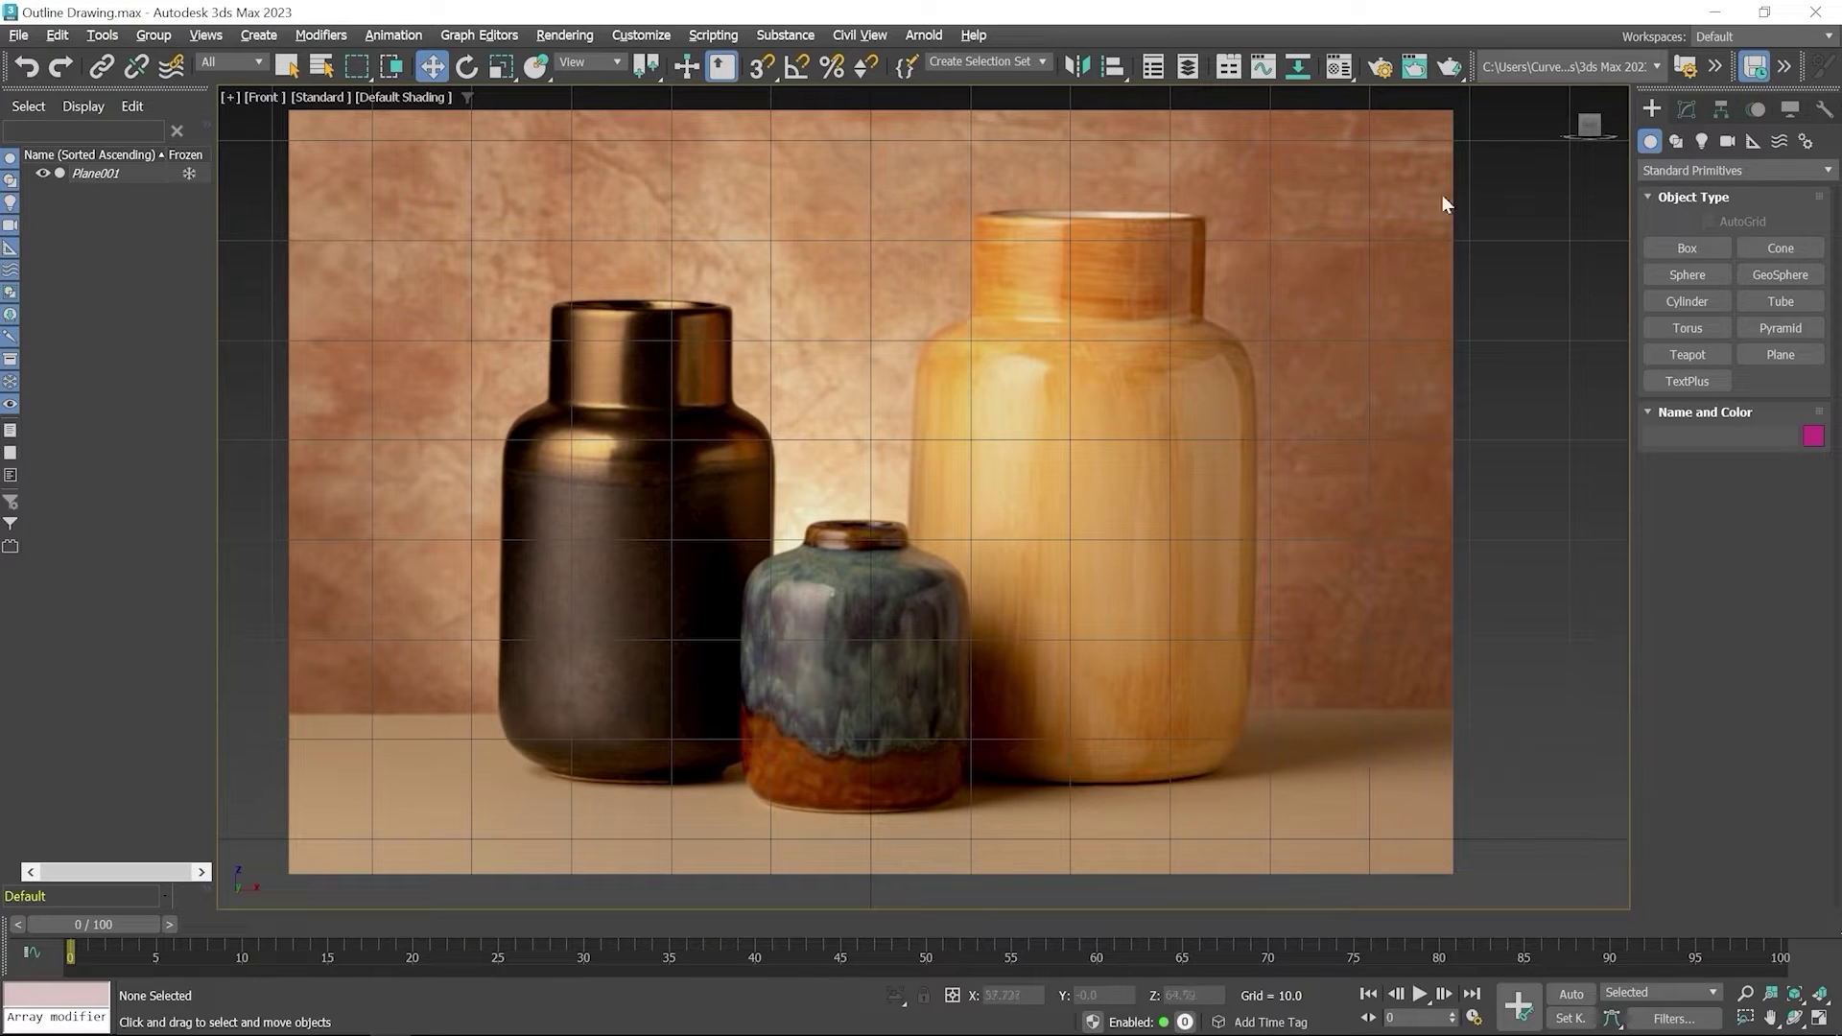
- Start a Line spline on the tall vase's rim and fix its outer corner
click(1675, 141)
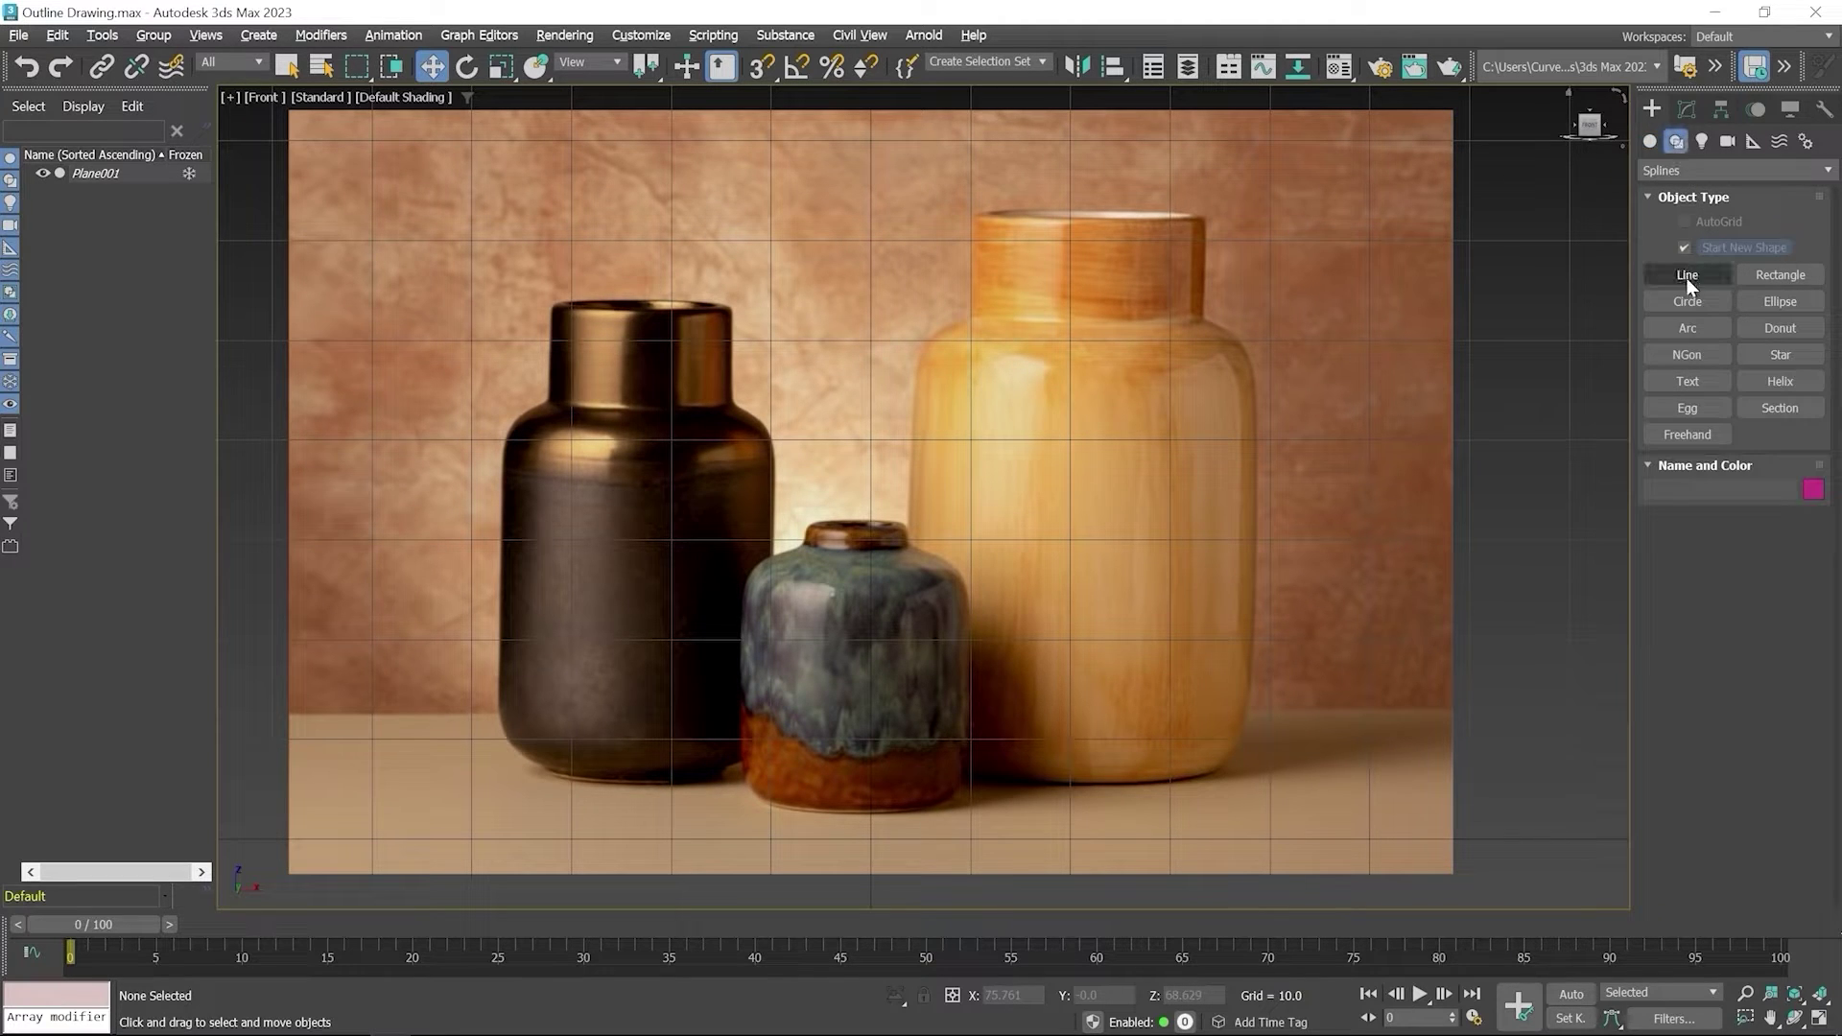
click(1688, 276)
scroll(1234, 234, up, 6)
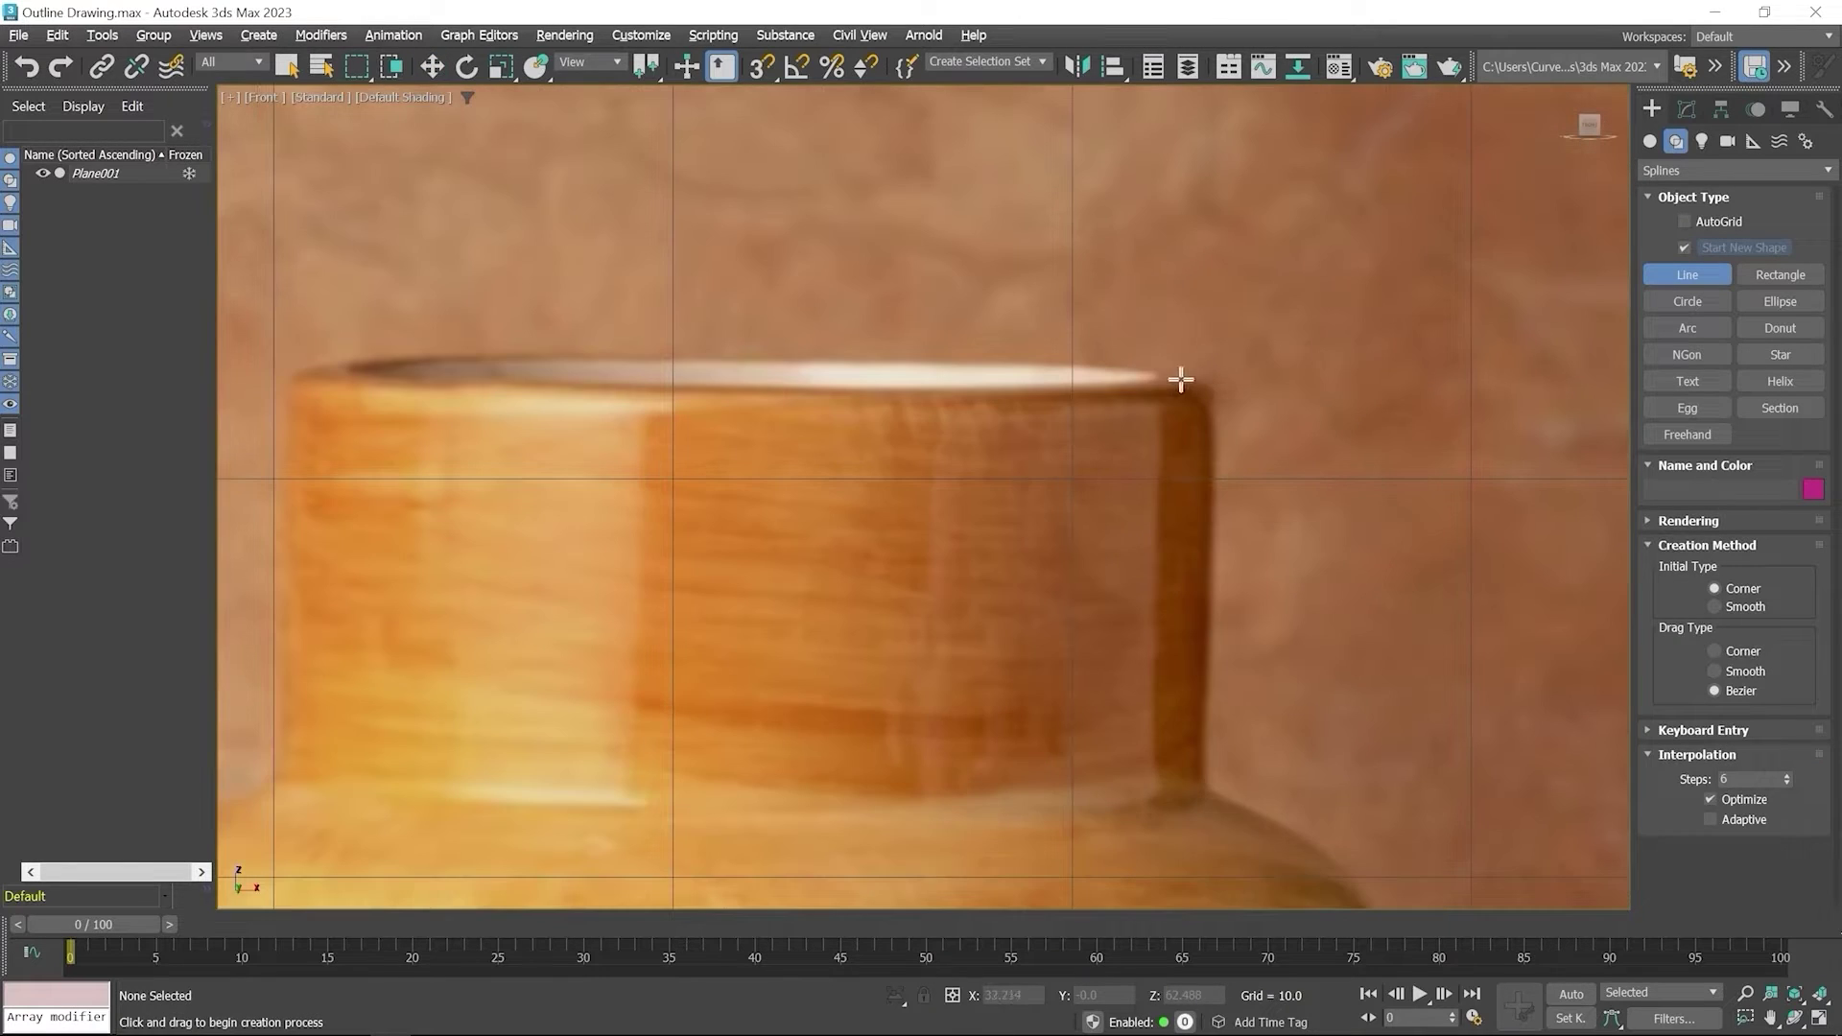
click(1161, 376)
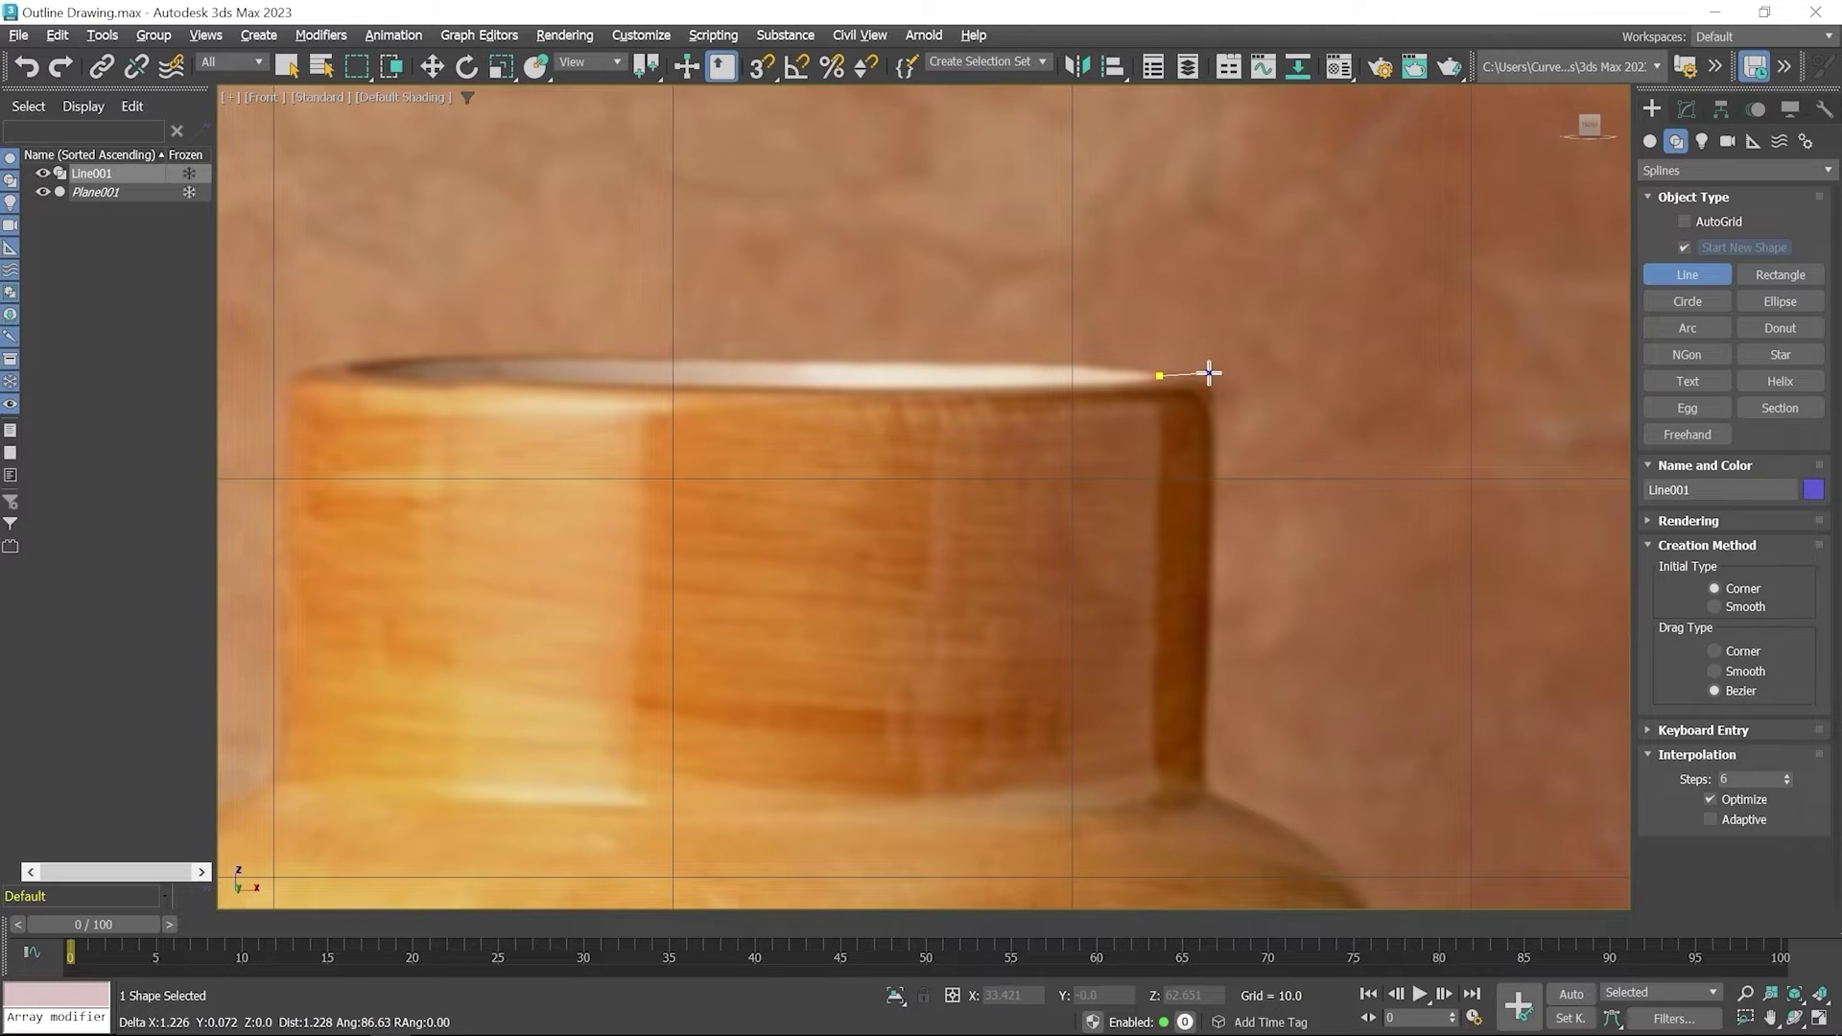
shift+click(1212, 379)
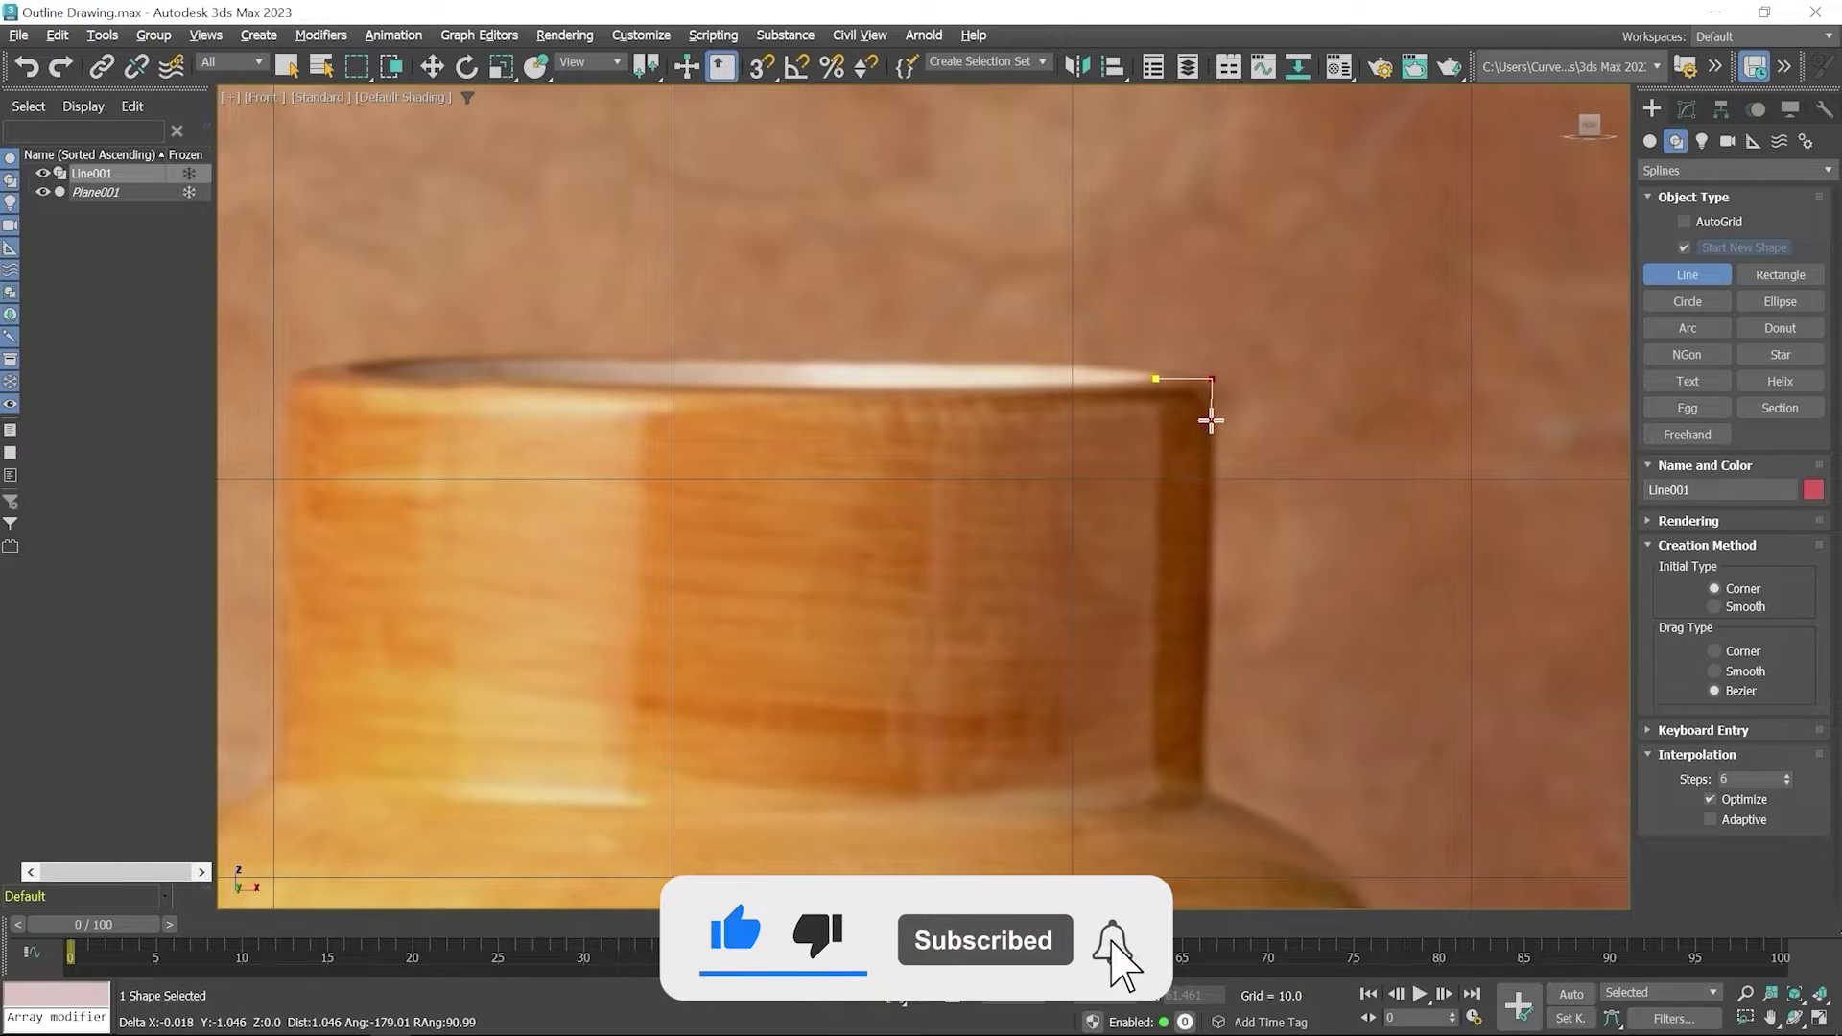
- Continue the line down the neck with curved points around the shoulder, then finish it
click(1213, 754)
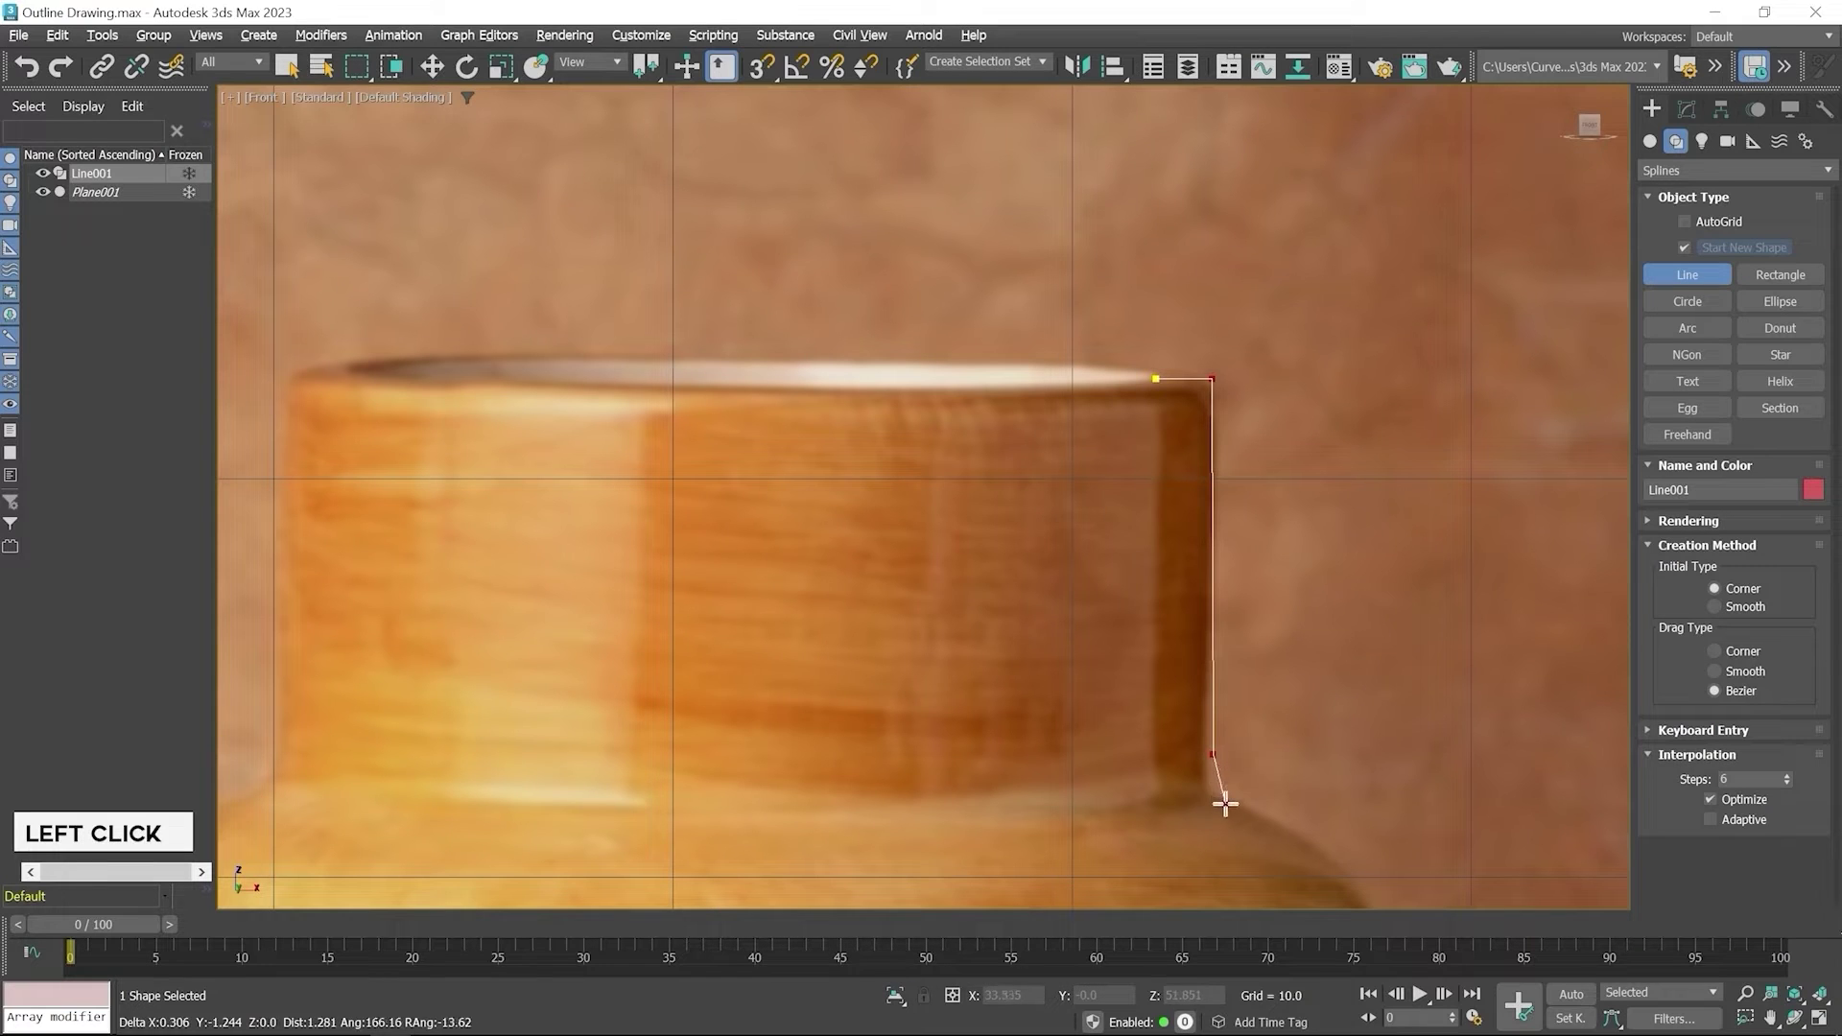
mouse_move(1235, 809)
mouse_down()
mouse_move(1268, 831)
mouse_move(1258, 818)
mouse_up()
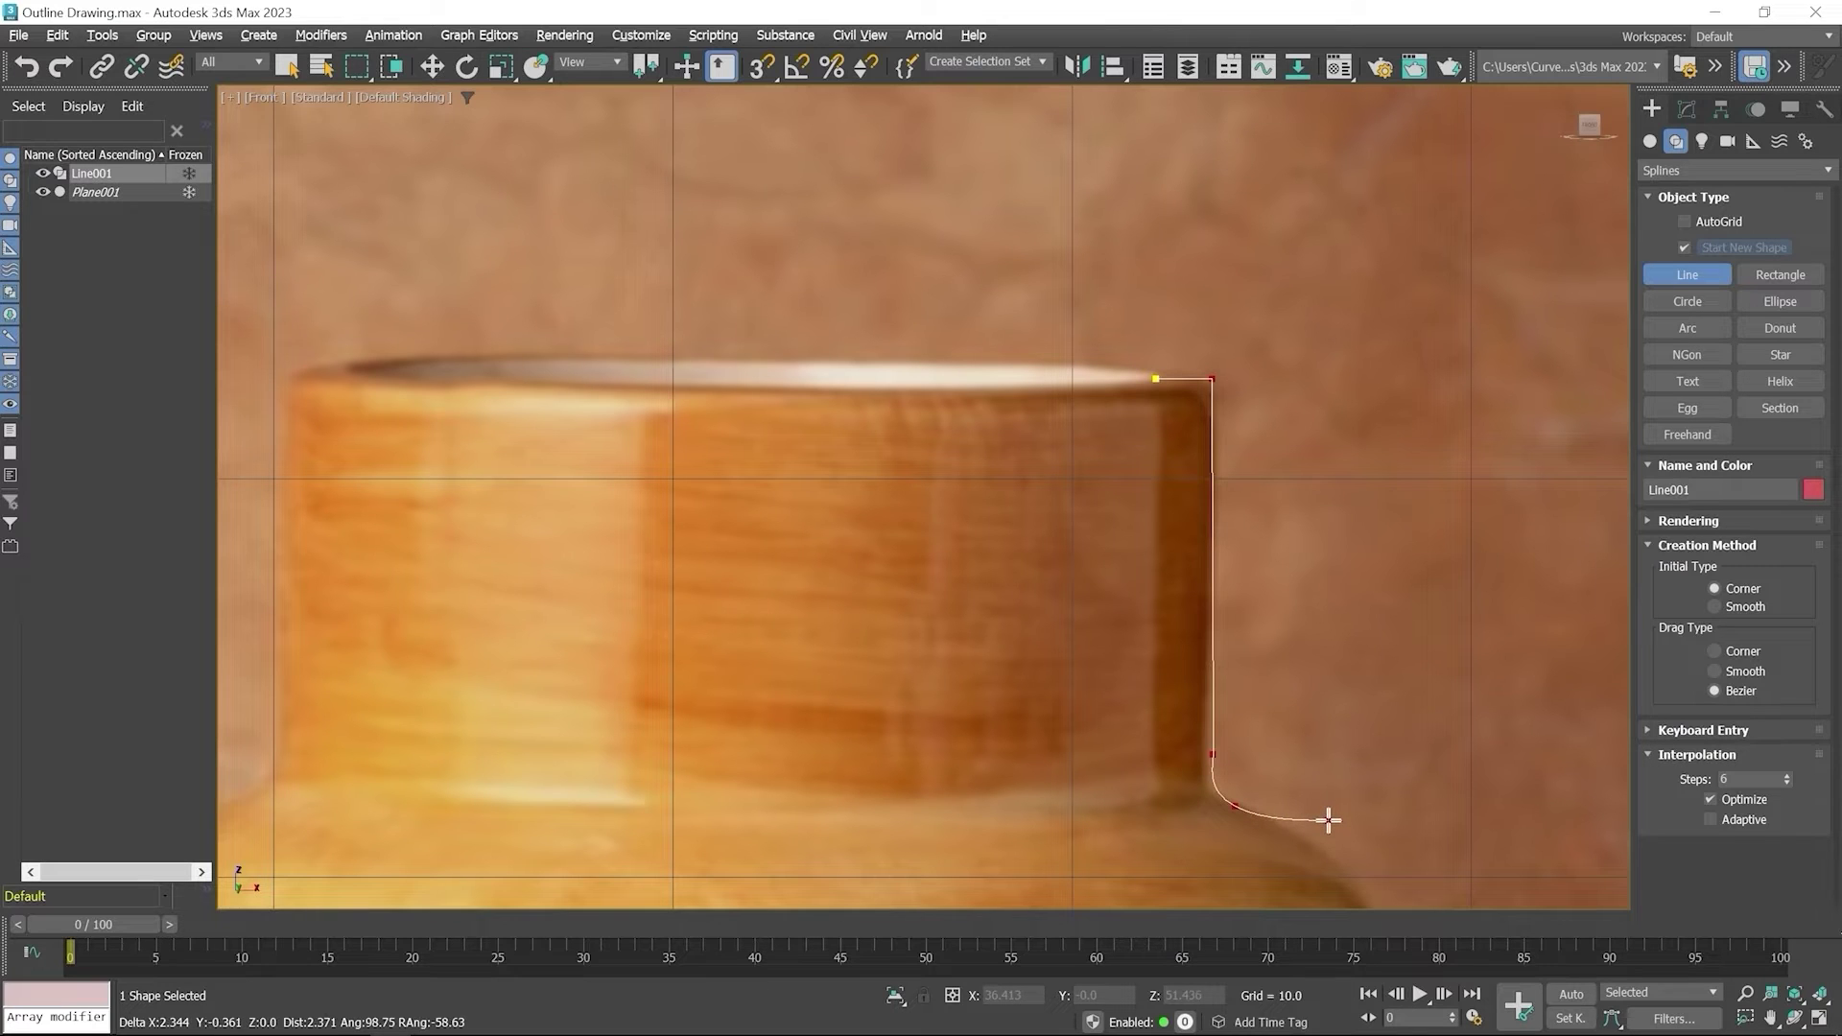
middle_drag(1329, 819, 1287, 259)
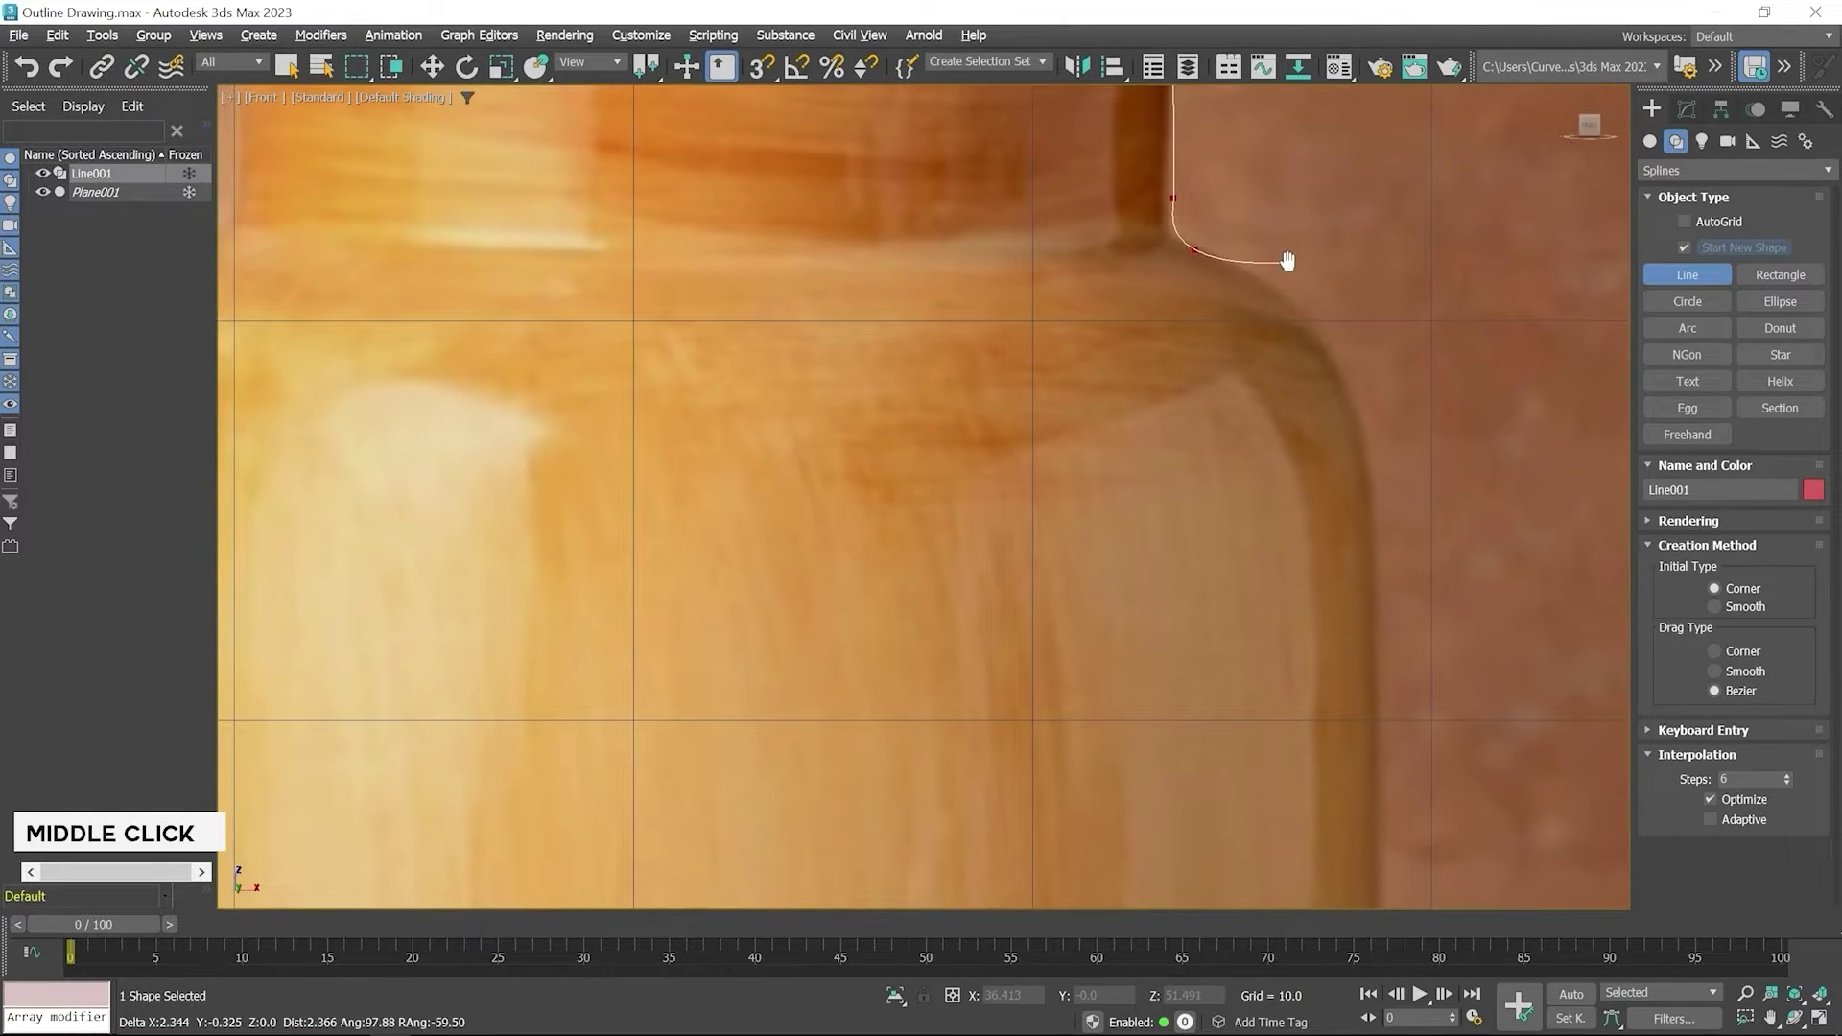
click(1378, 519)
drag(1377, 539, 1385, 724)
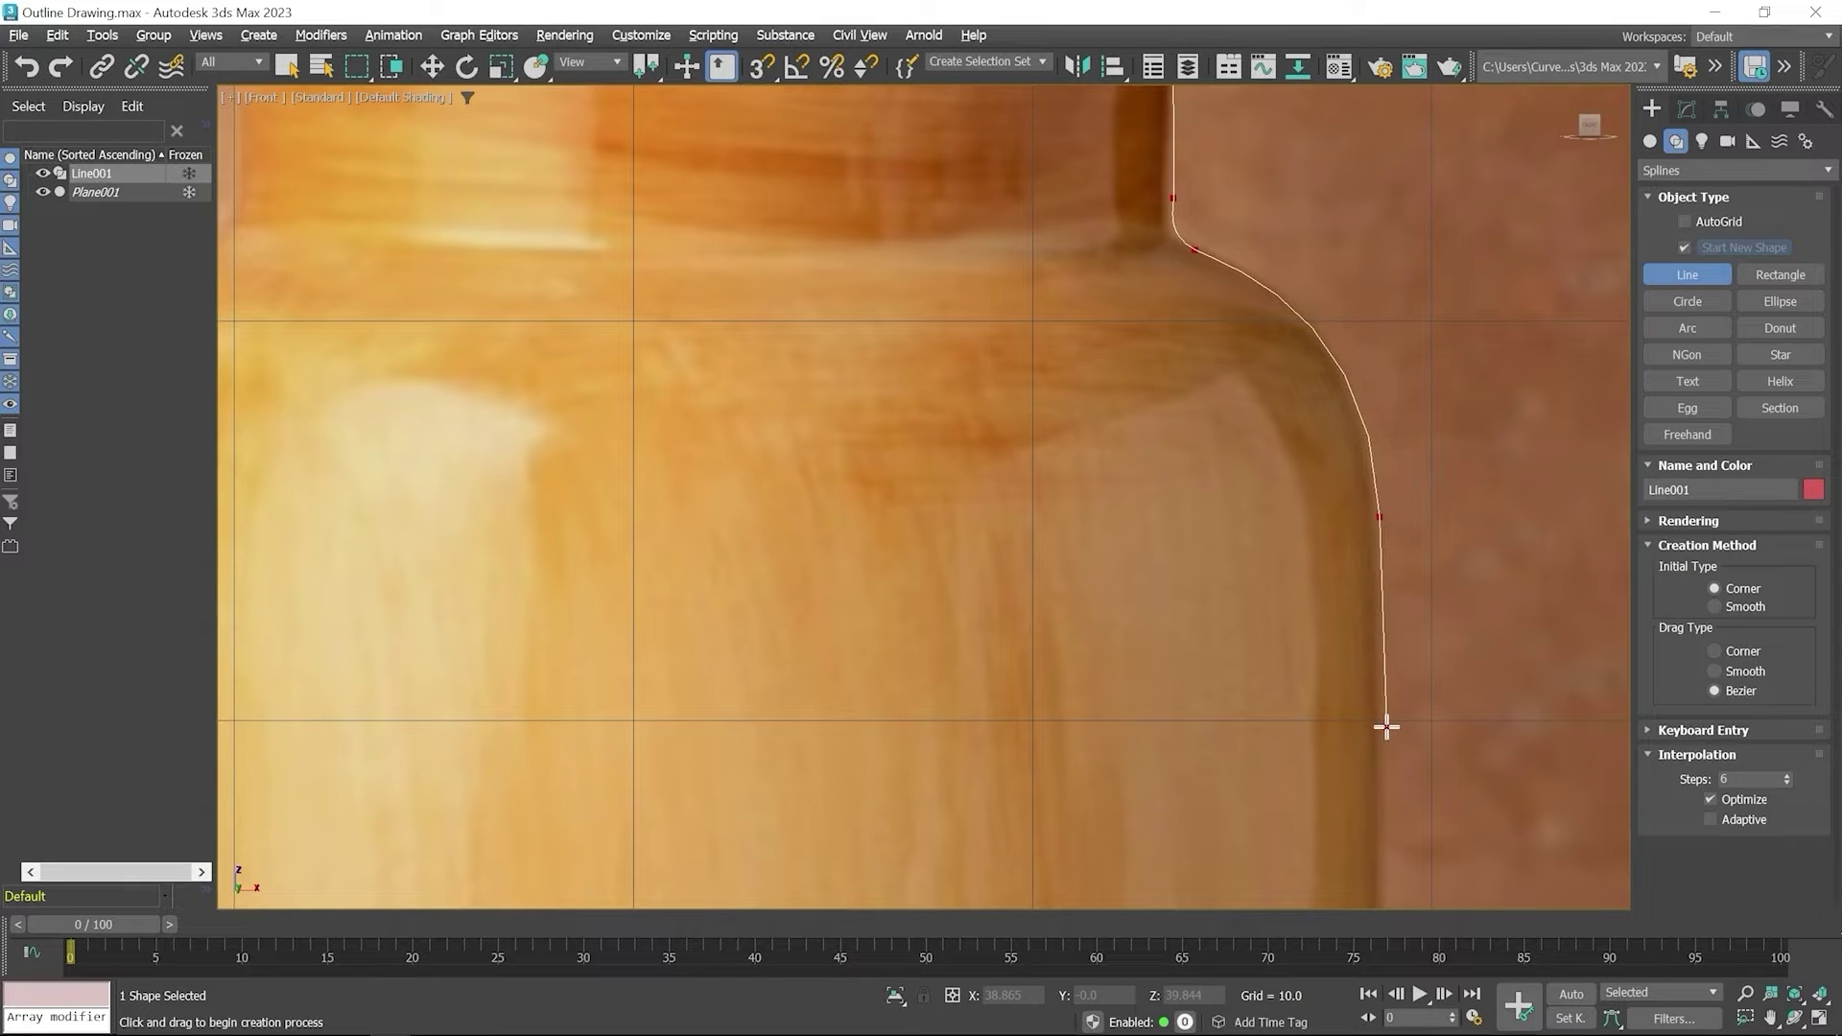
right_click(1419, 693)
- Start Line002 below the shoulder and place a point low on the vase's right side
click(1388, 529)
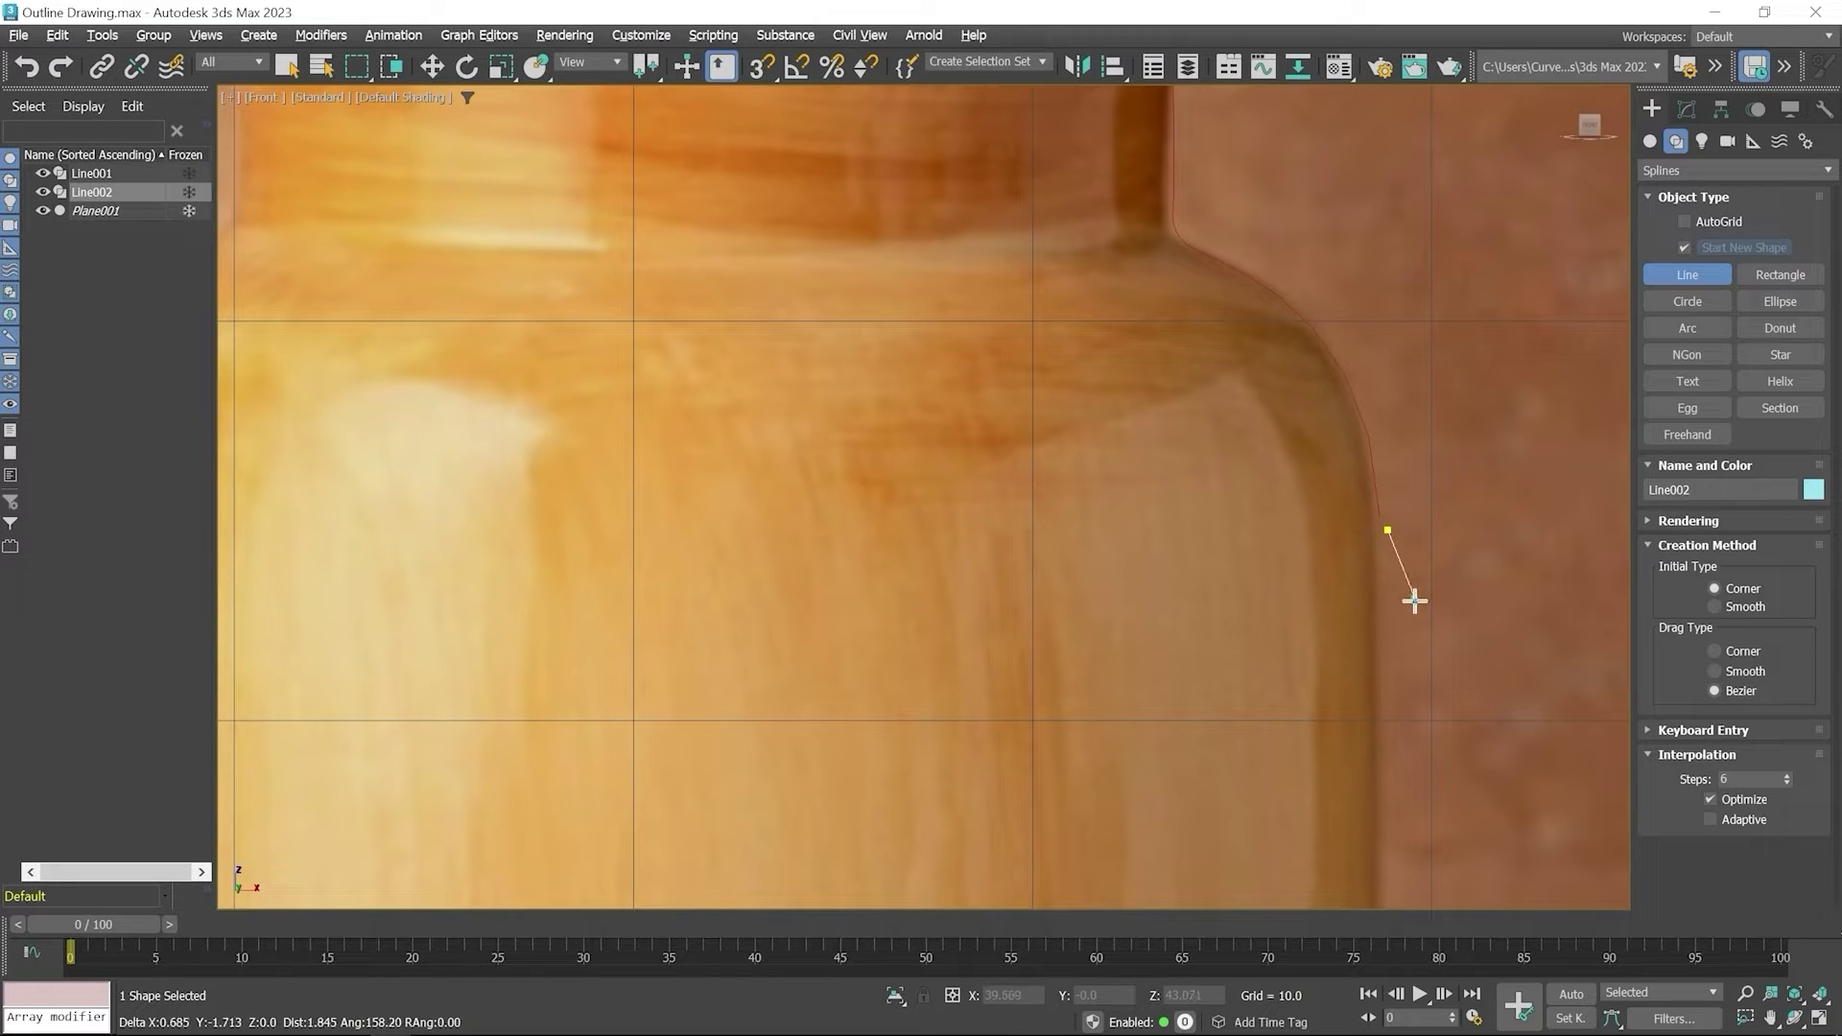
middle_drag(1400, 814, 1336, 498)
scroll(1328, 530, down, 4)
middle_drag(1357, 683, 1328, 477)
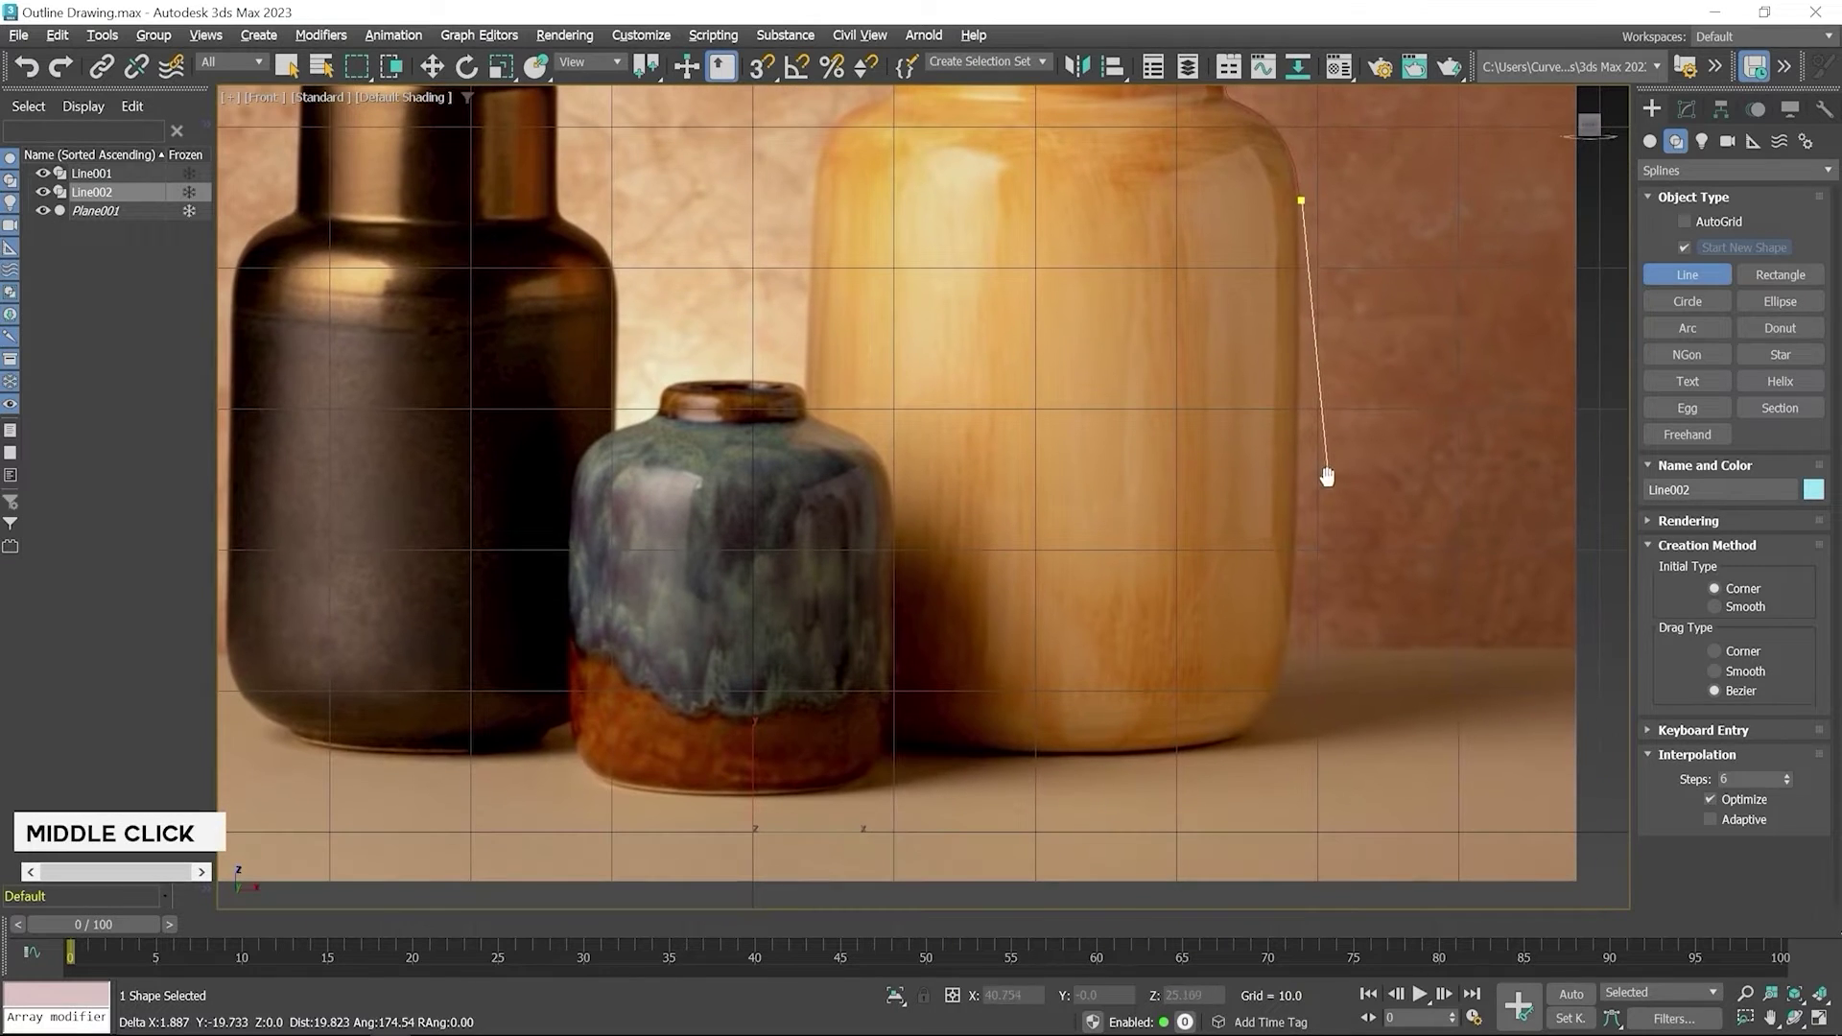
click(1299, 580)
- Curve Line002 around the bottom corner, extend it along the base, and finish it
scroll(1348, 686, up, 3)
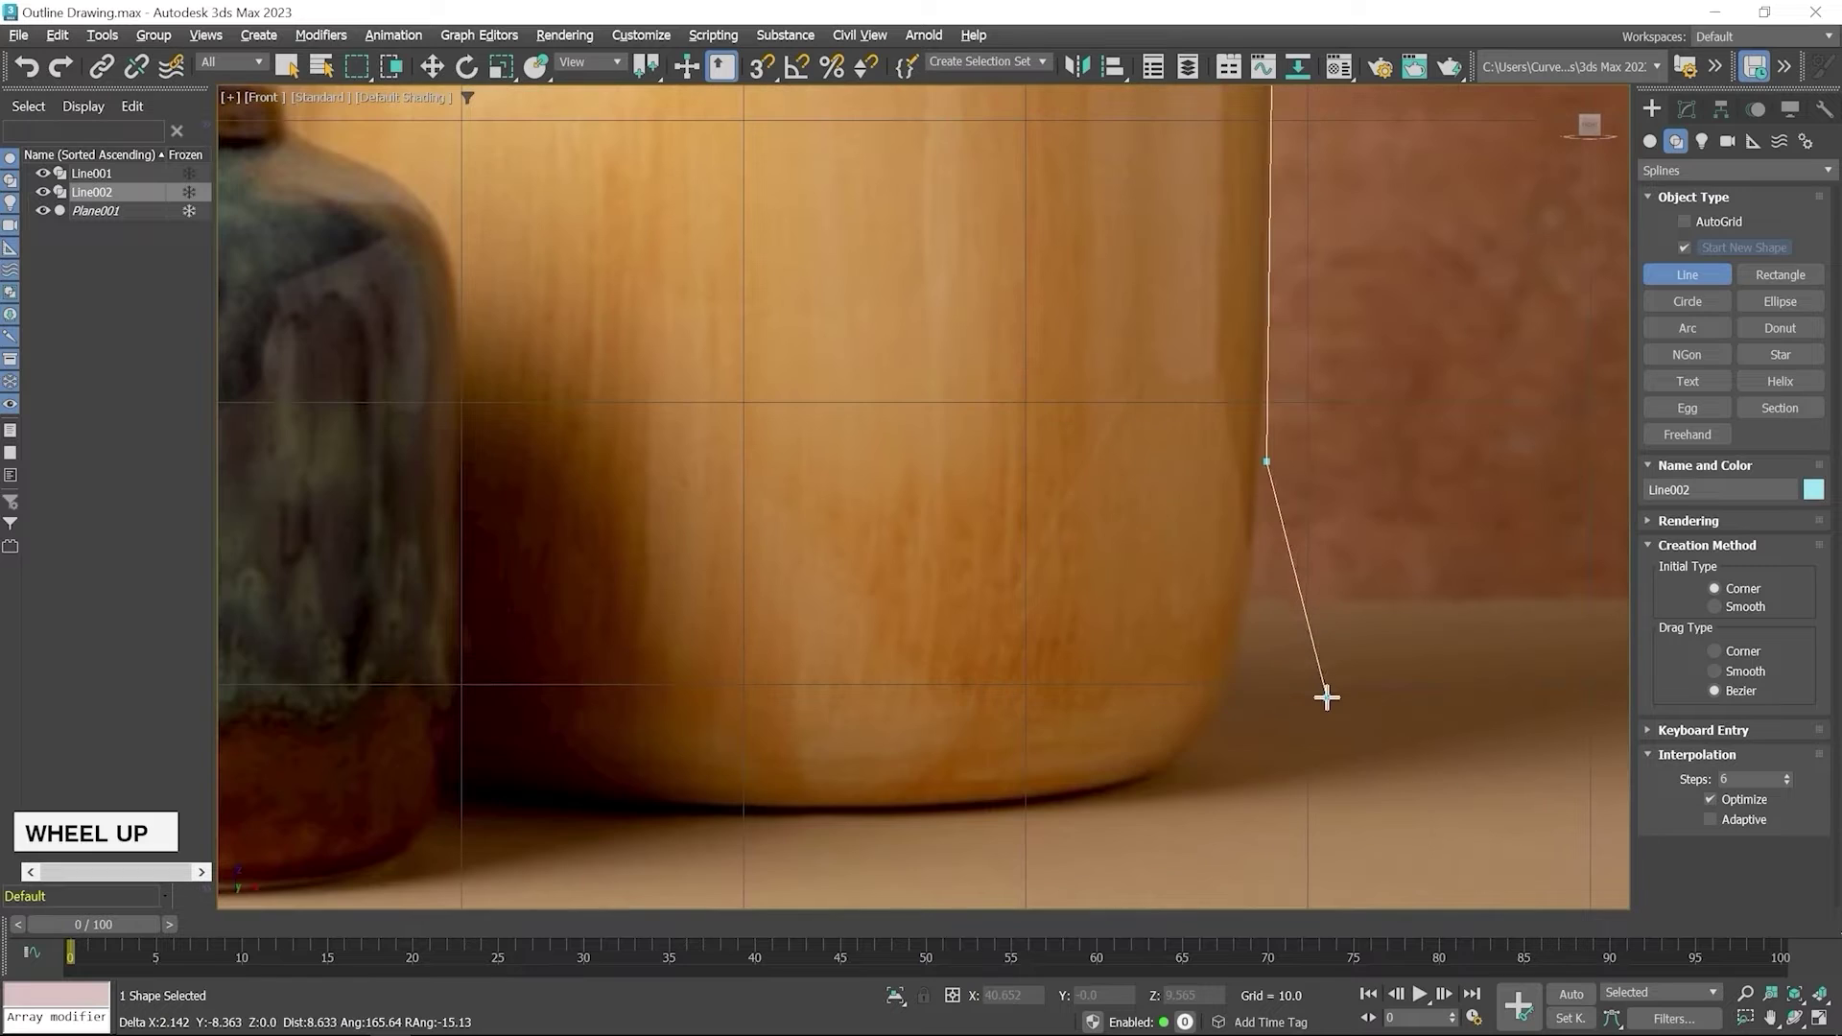
drag(1153, 784, 1055, 817)
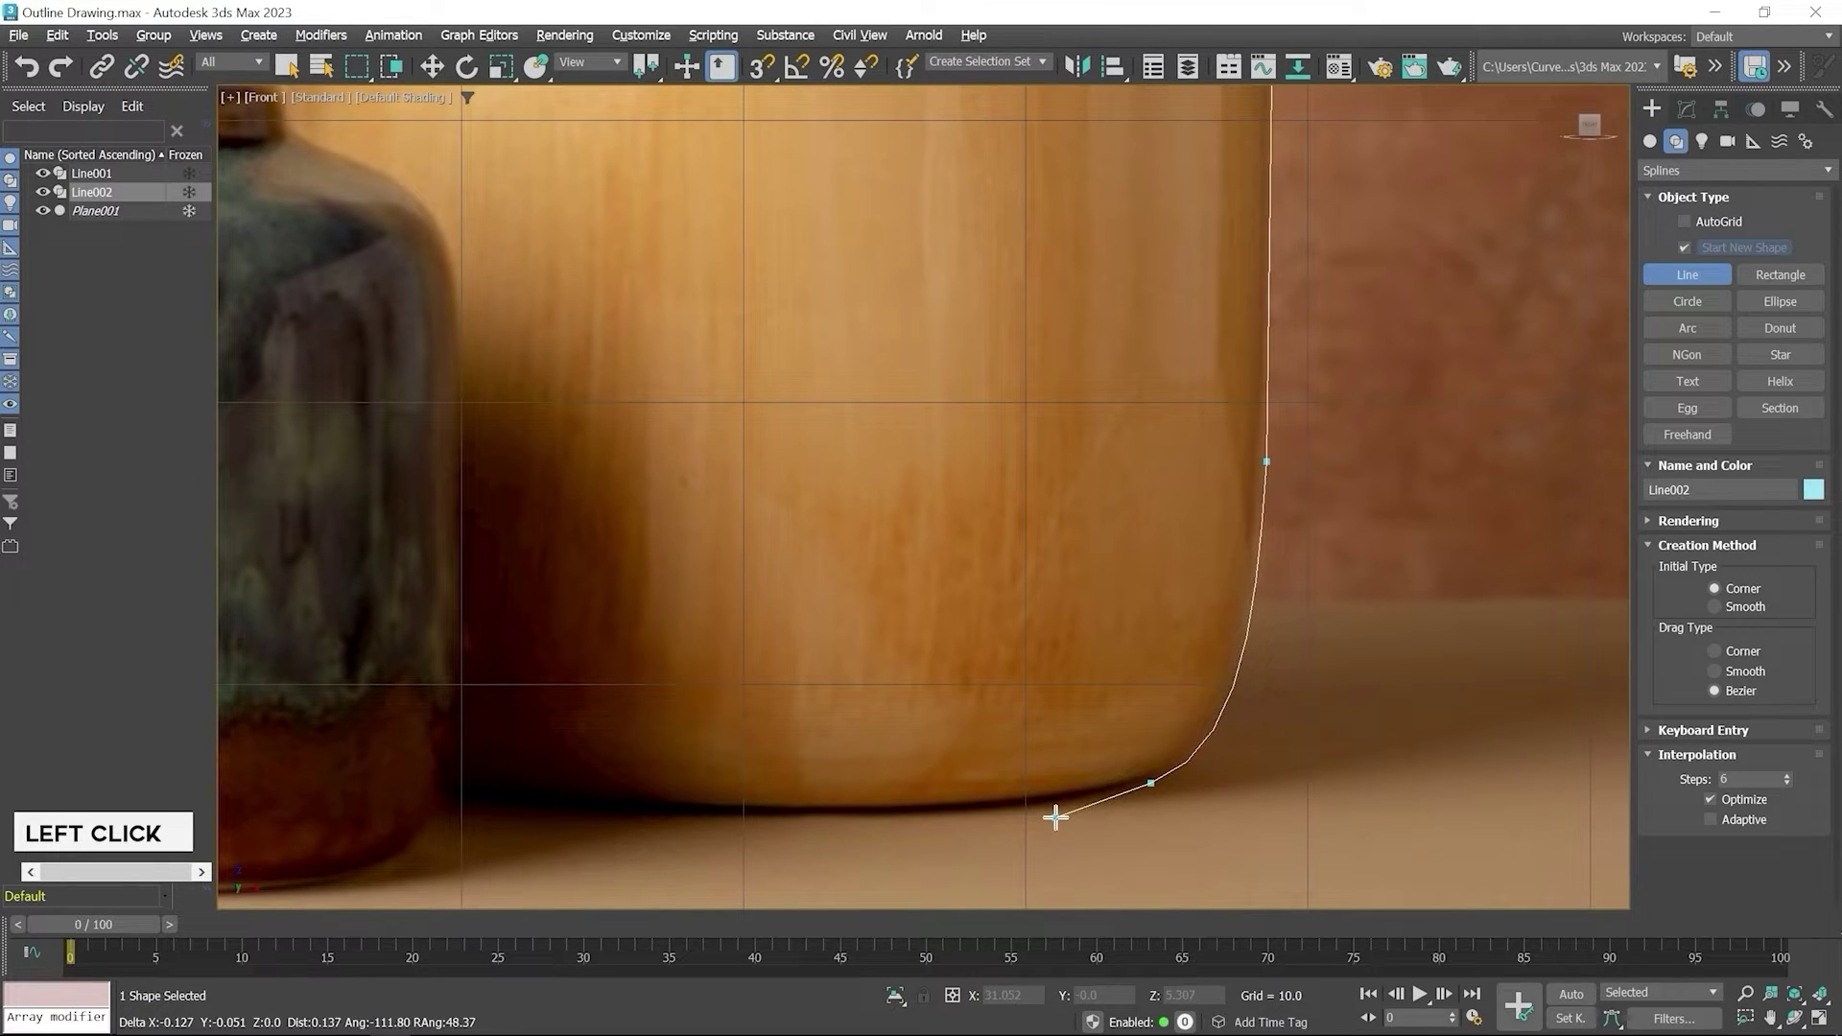
click(757, 811)
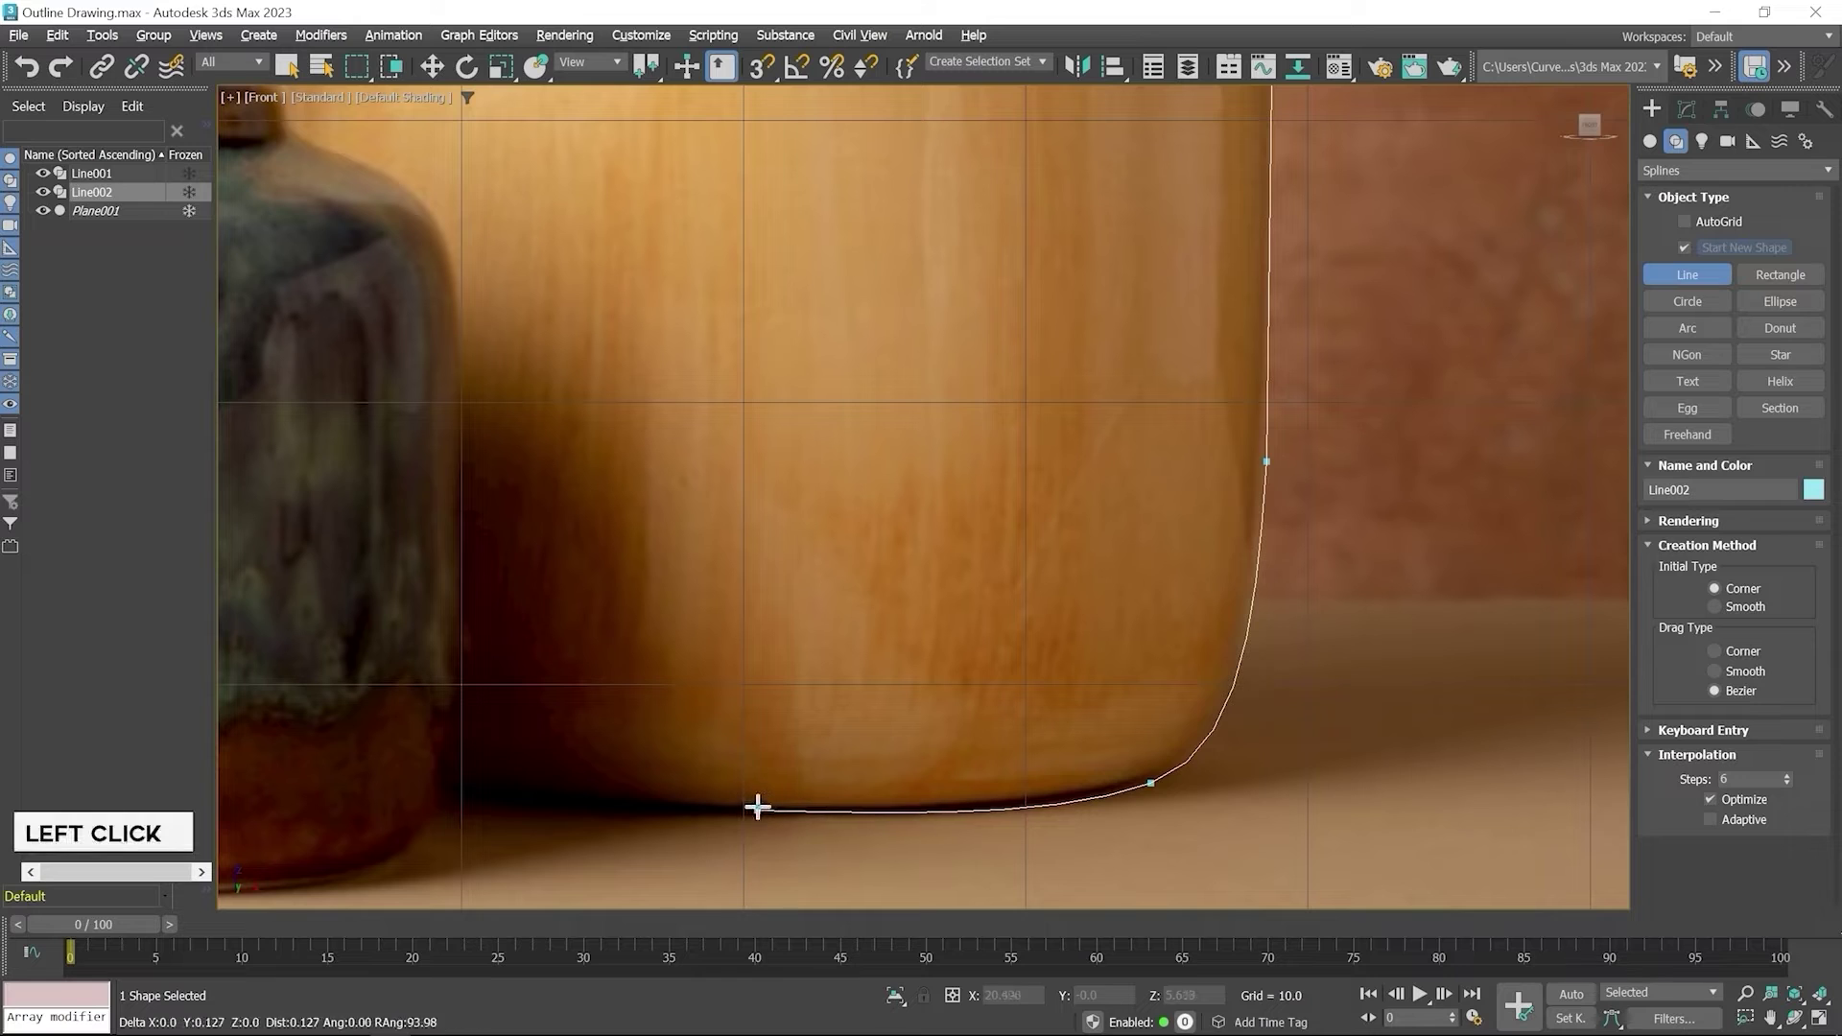
right_click(815, 691)
scroll(975, 691, down, 5)
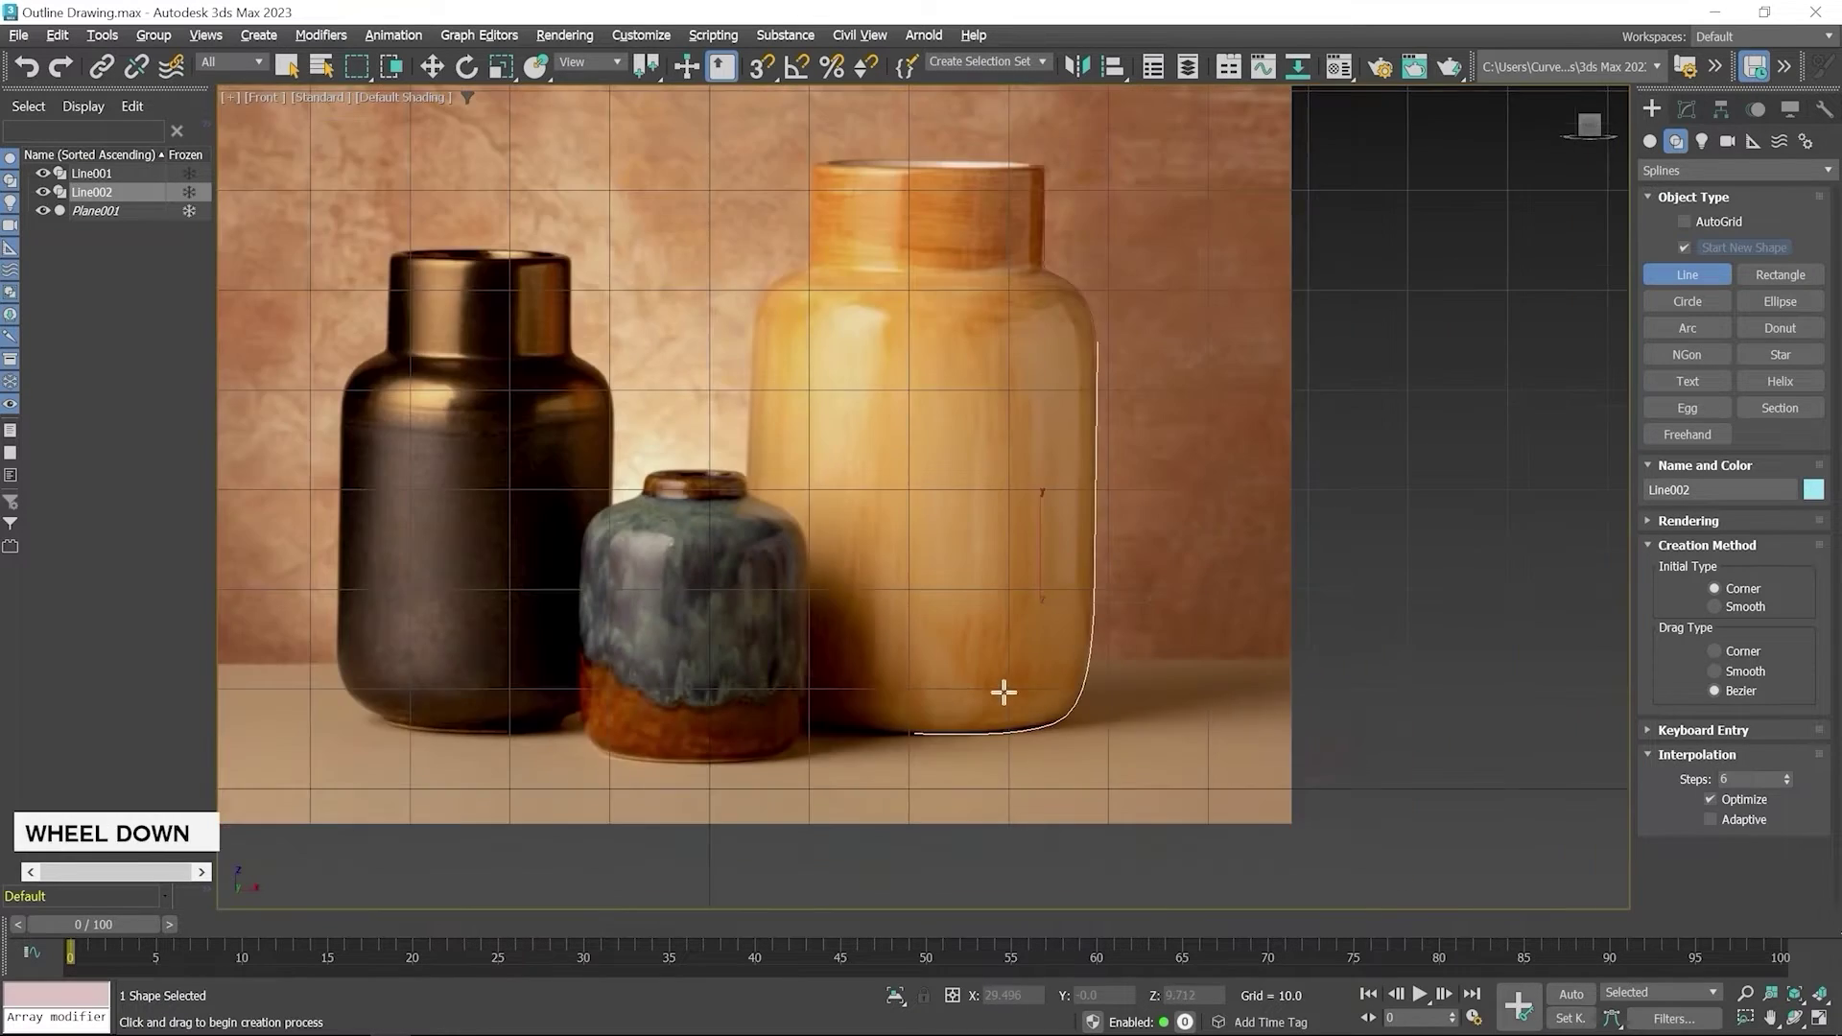
middle_drag(1171, 486, 1241, 514)
scroll(1257, 504, up, 5)
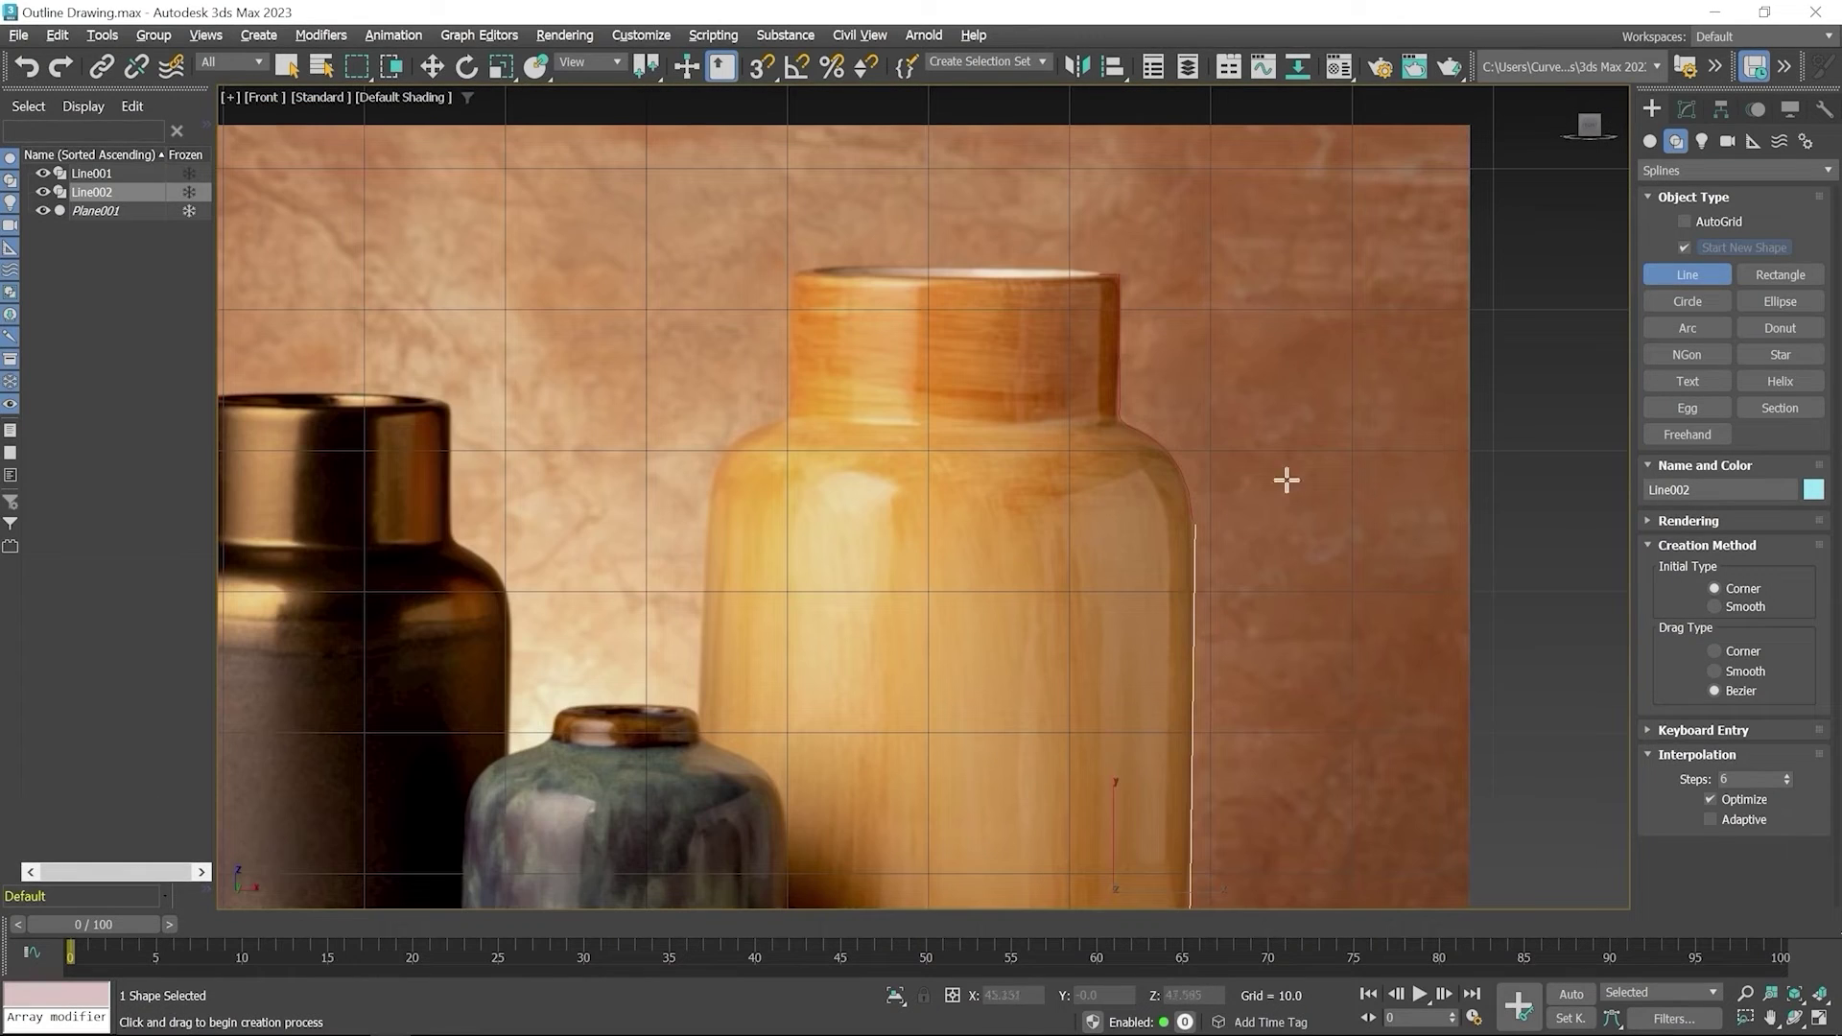
- Exit the Line tool, select Line001, and show its parameters in the Modify panel
click(1650, 278)
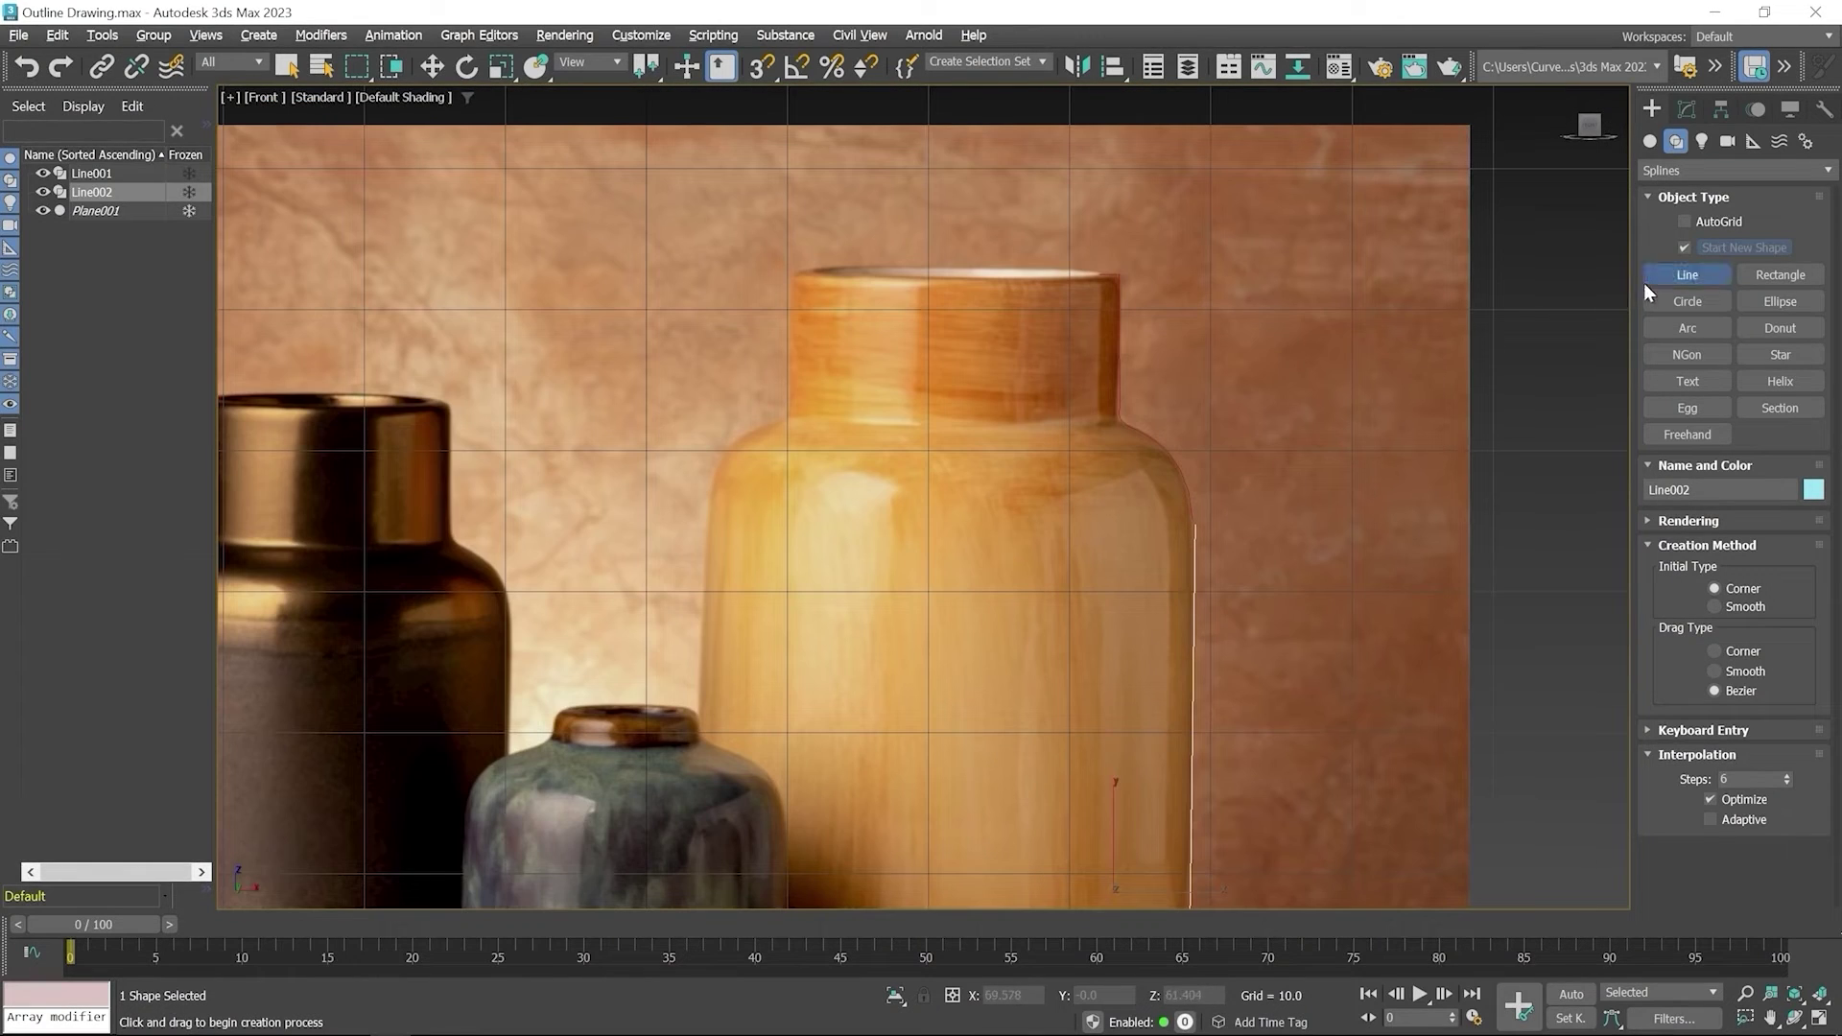
right_click(1274, 496)
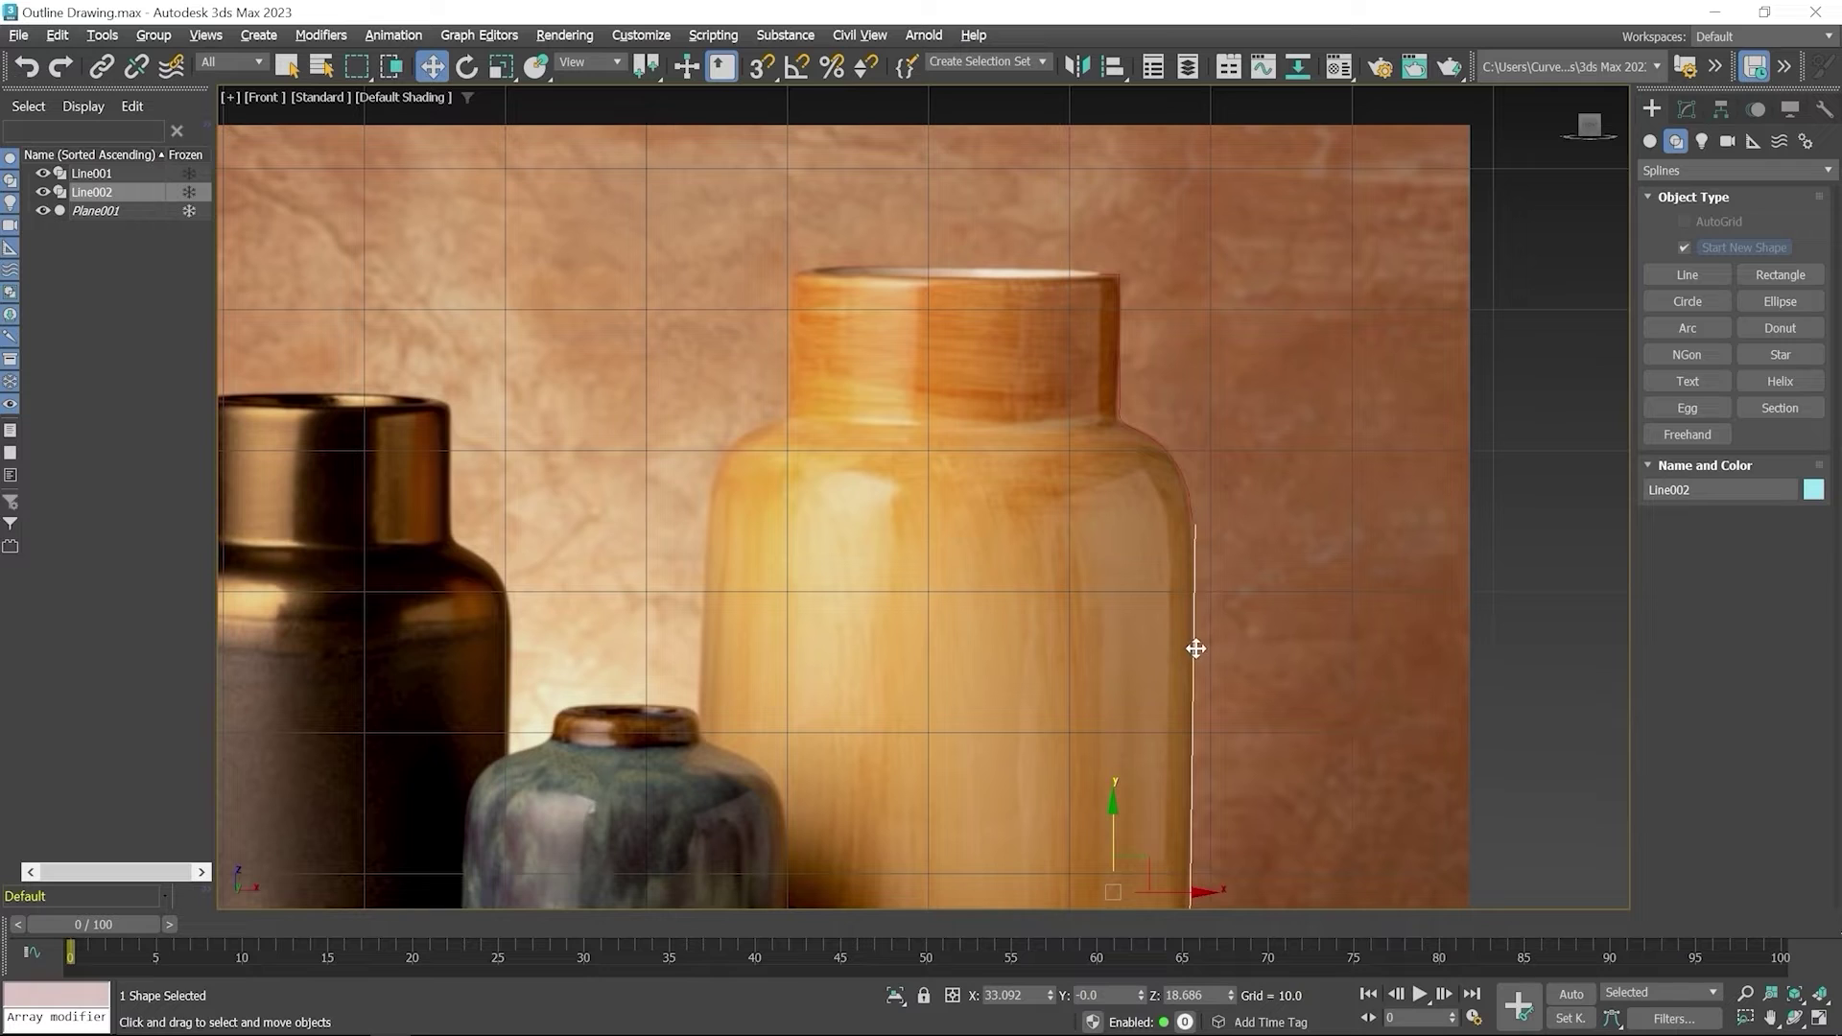
click(1158, 448)
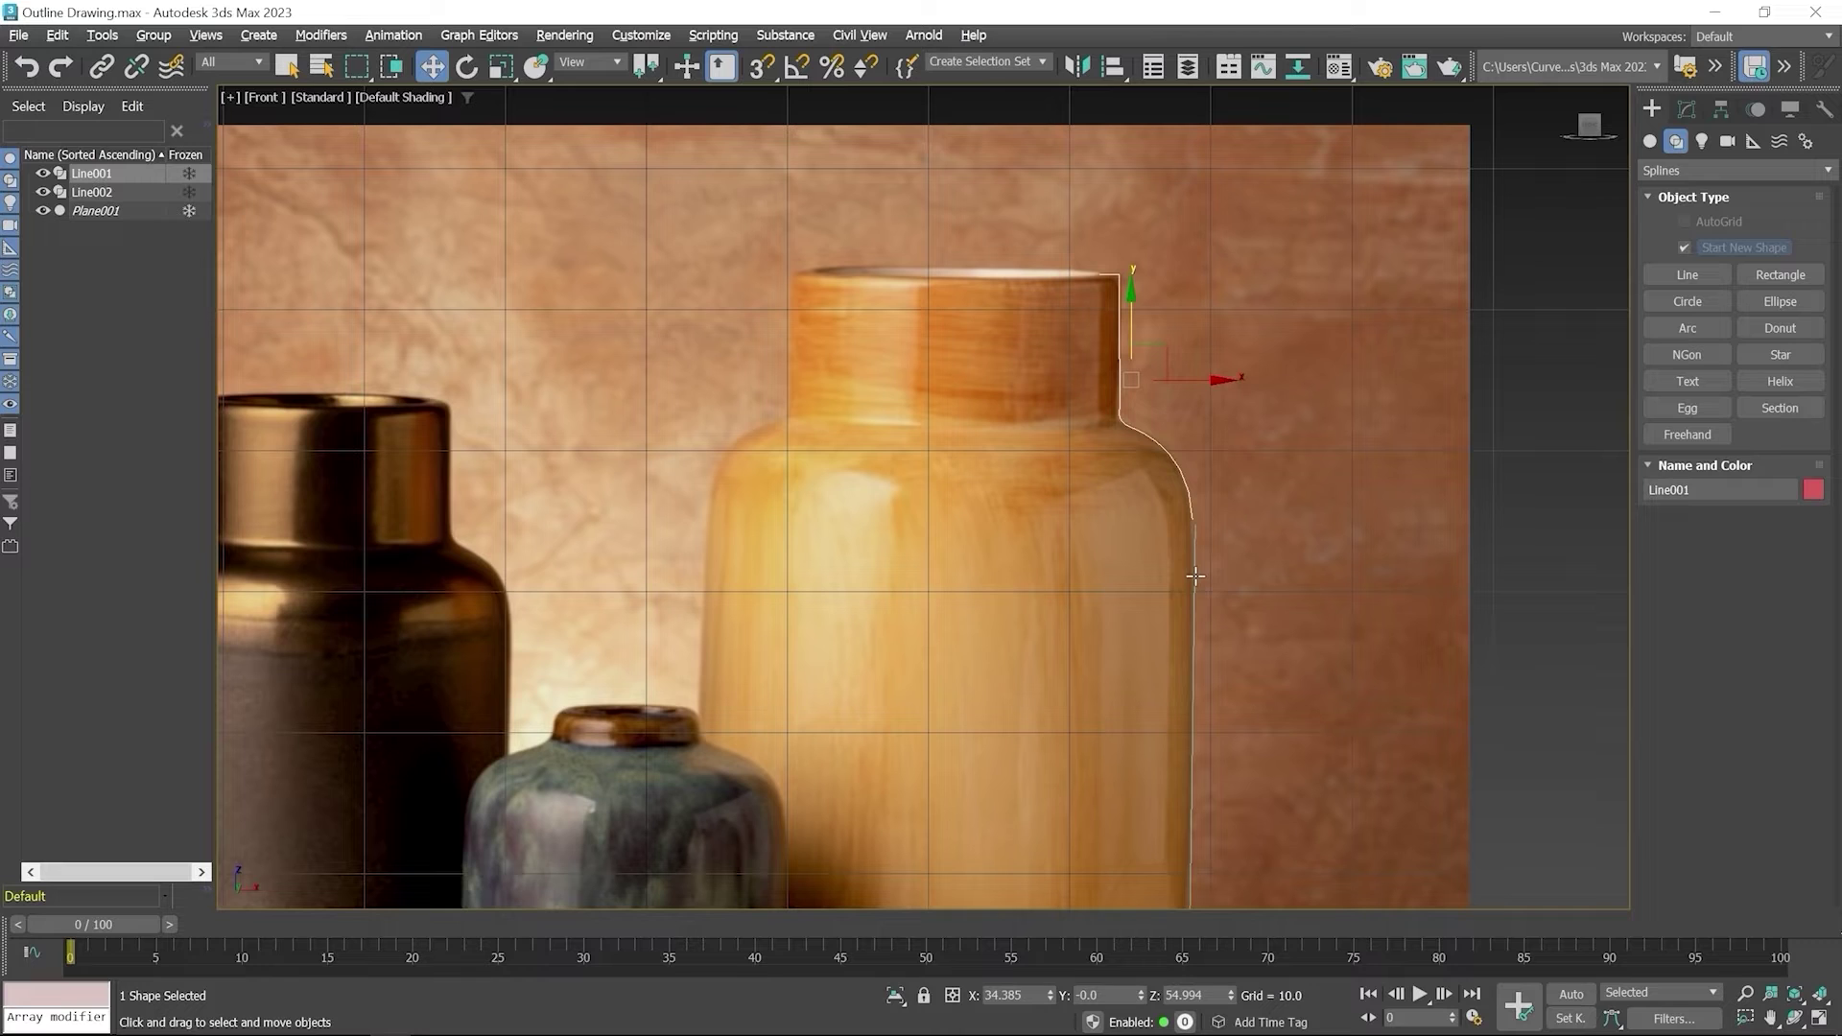
right_click(1172, 462)
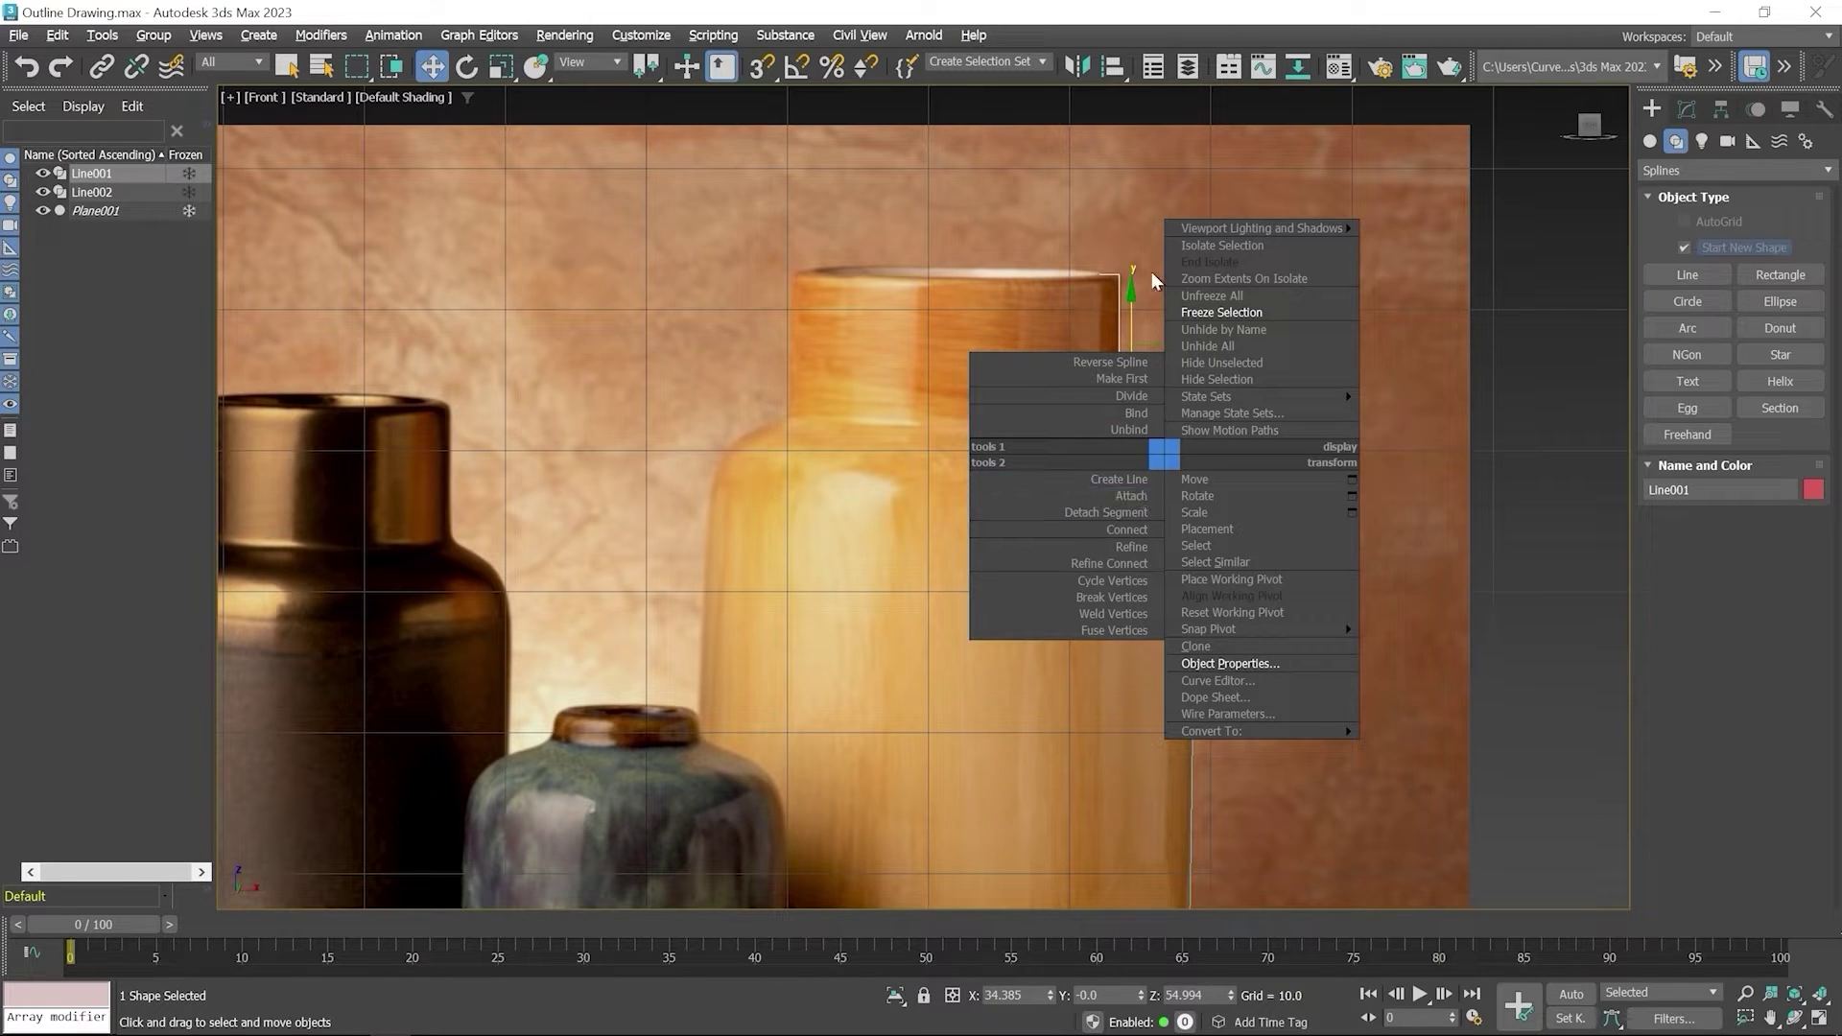
click(1170, 35)
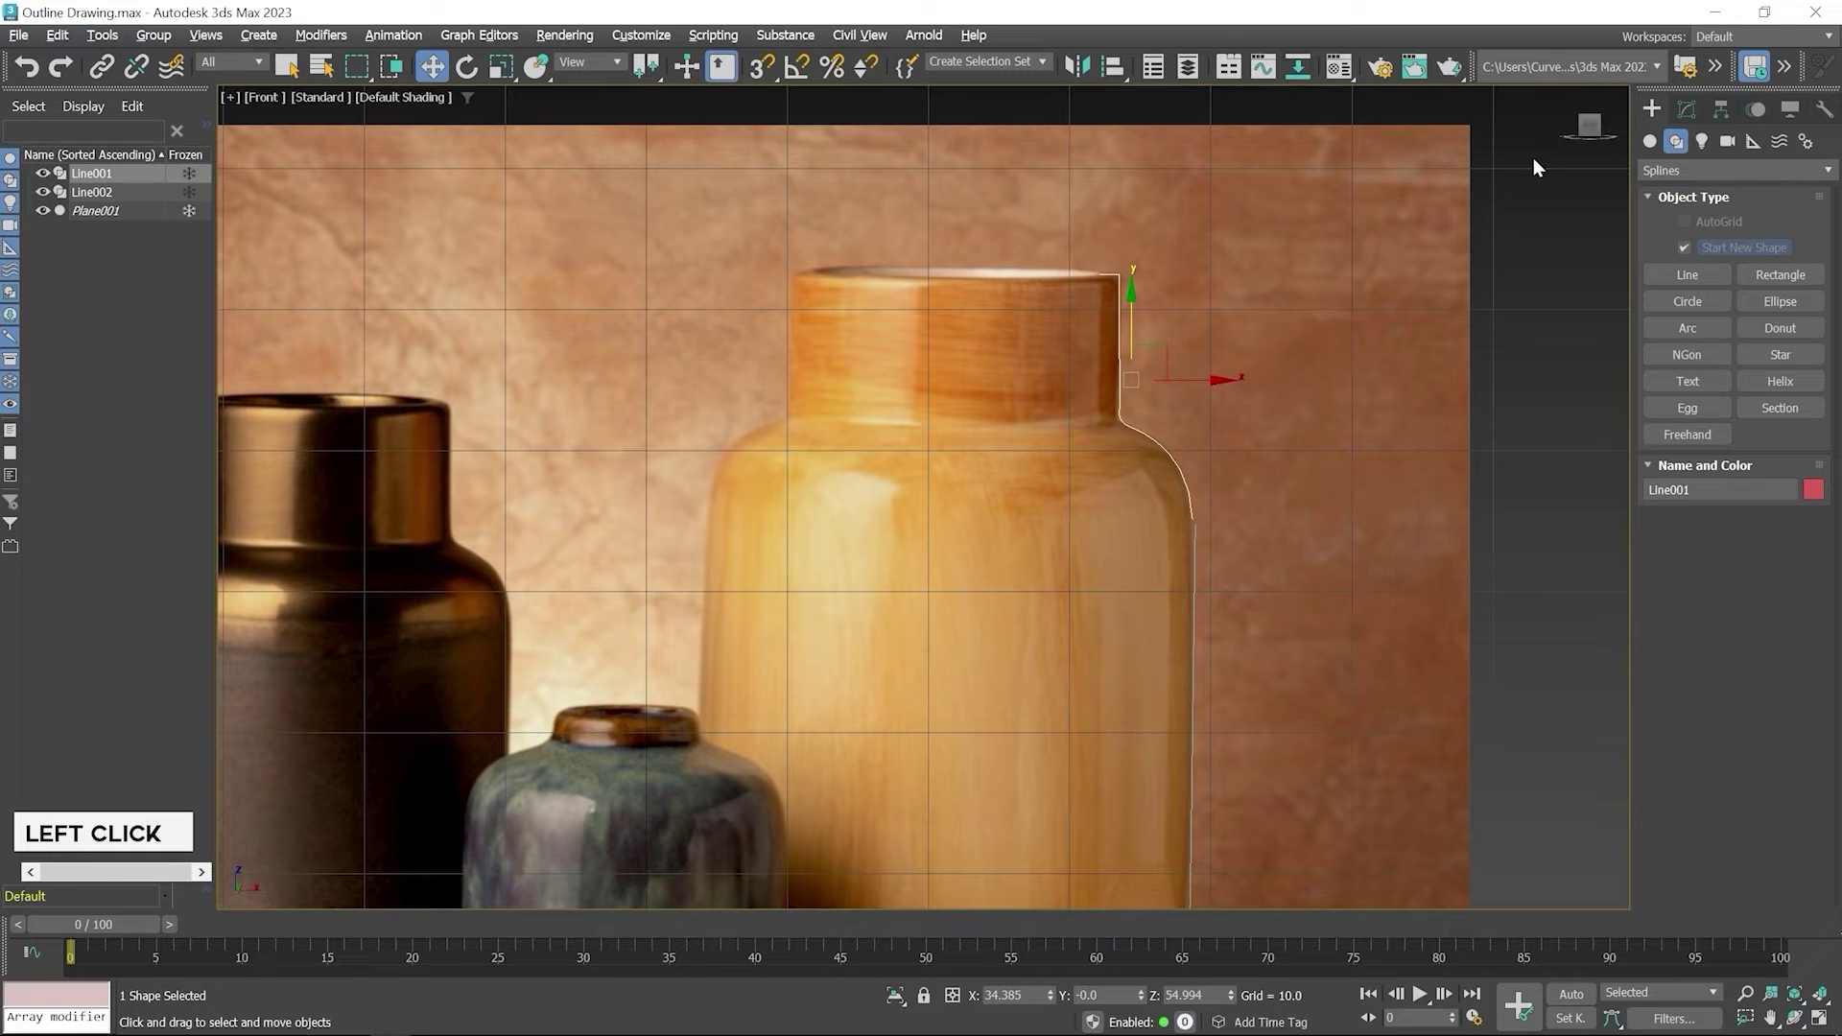
click(1687, 104)
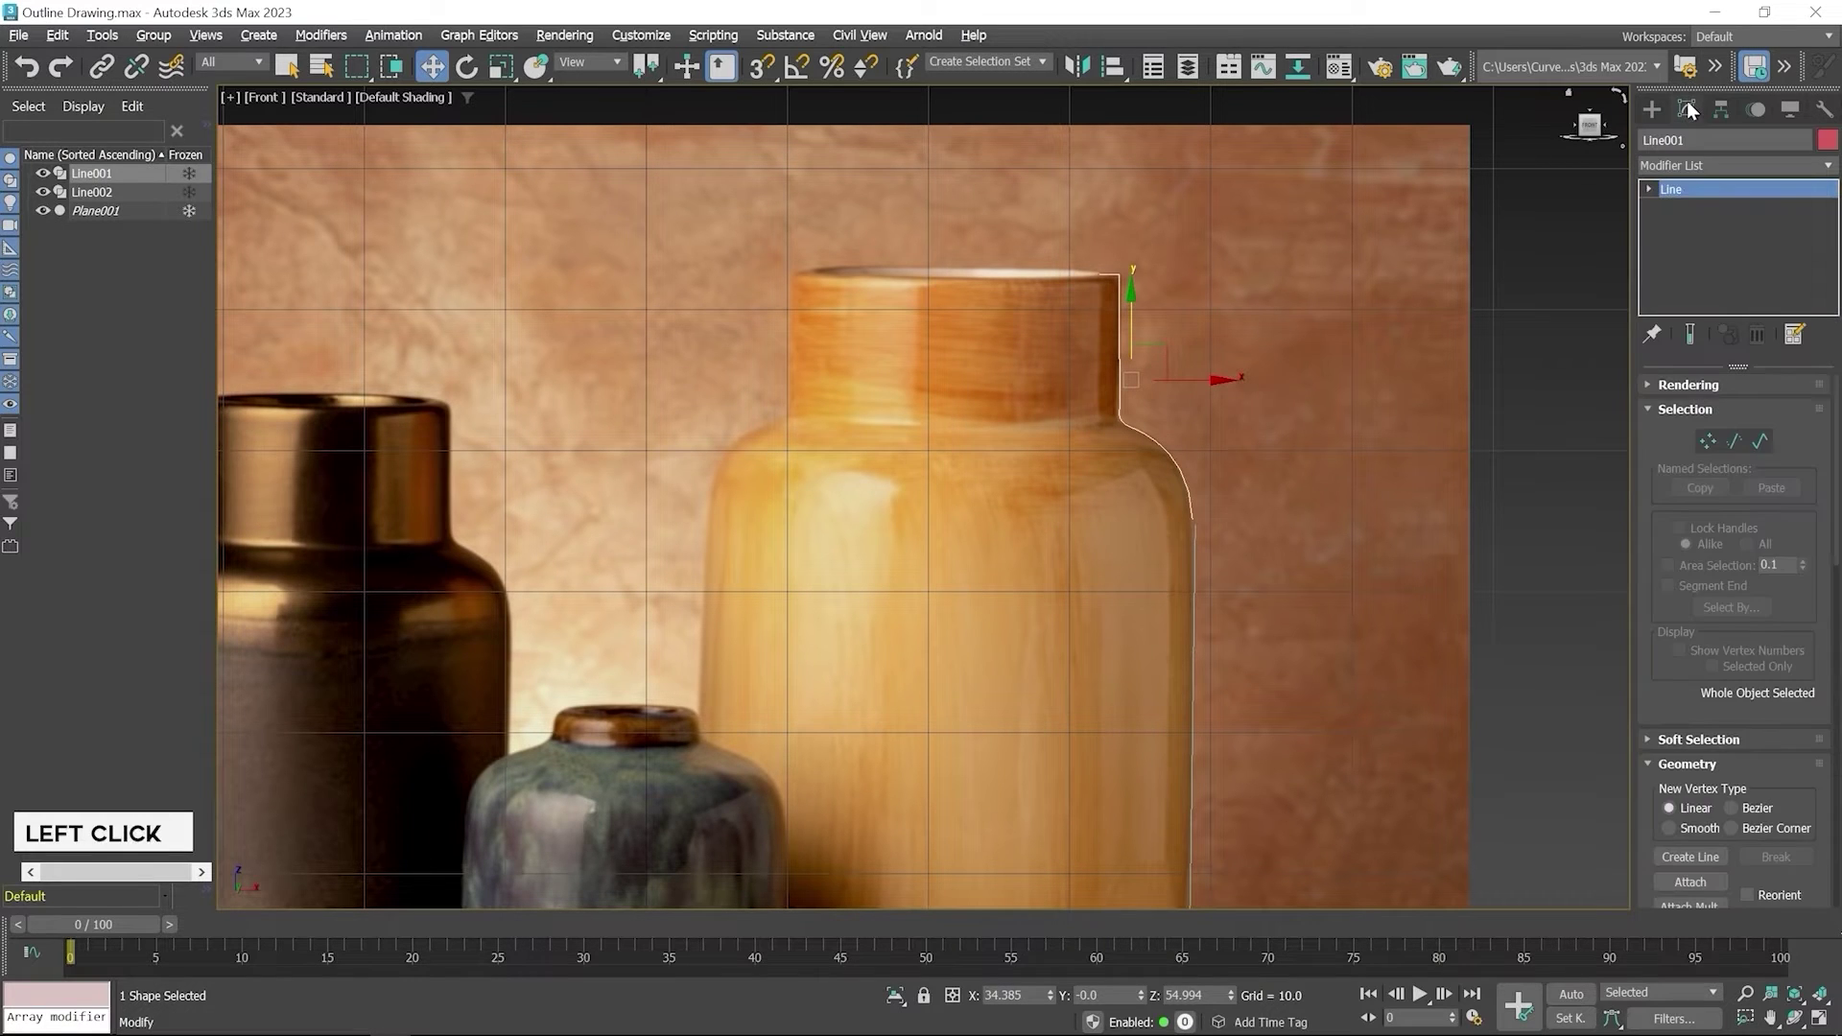
- Switch Line001 to Segment level and collapse the Surface Properties and Selection rollouts
click(1648, 189)
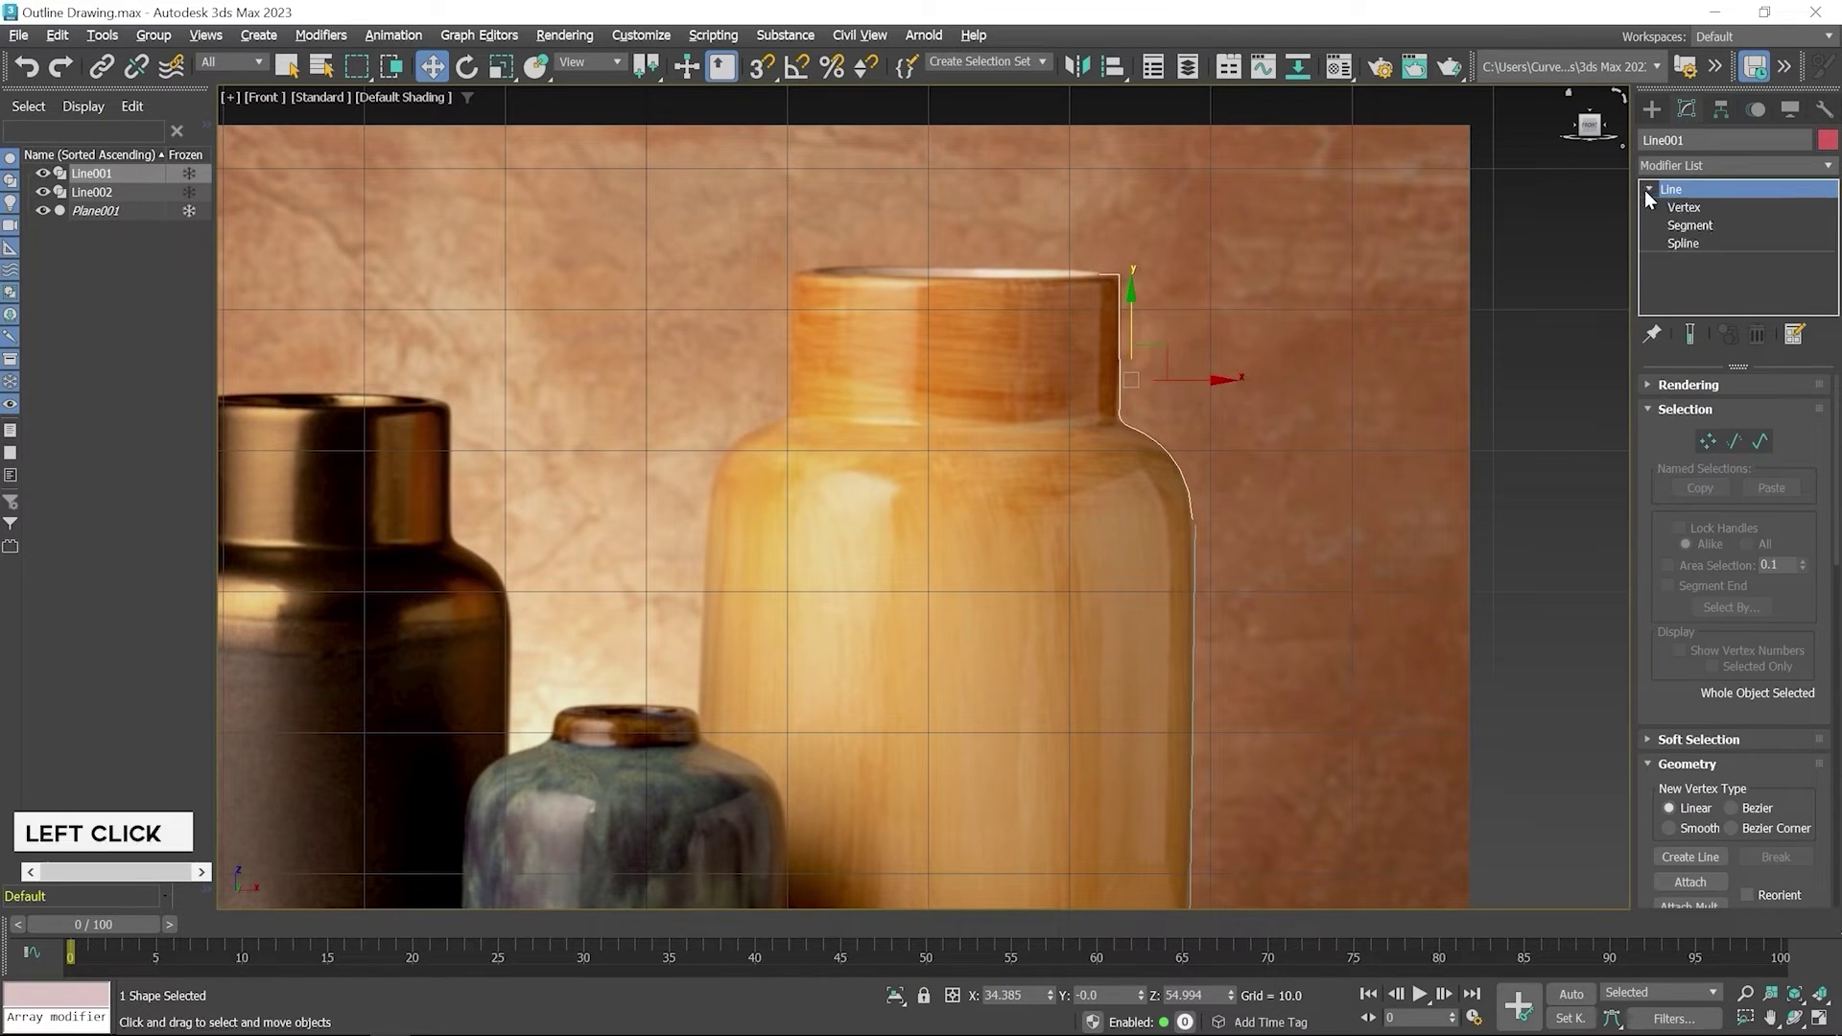
click(1689, 227)
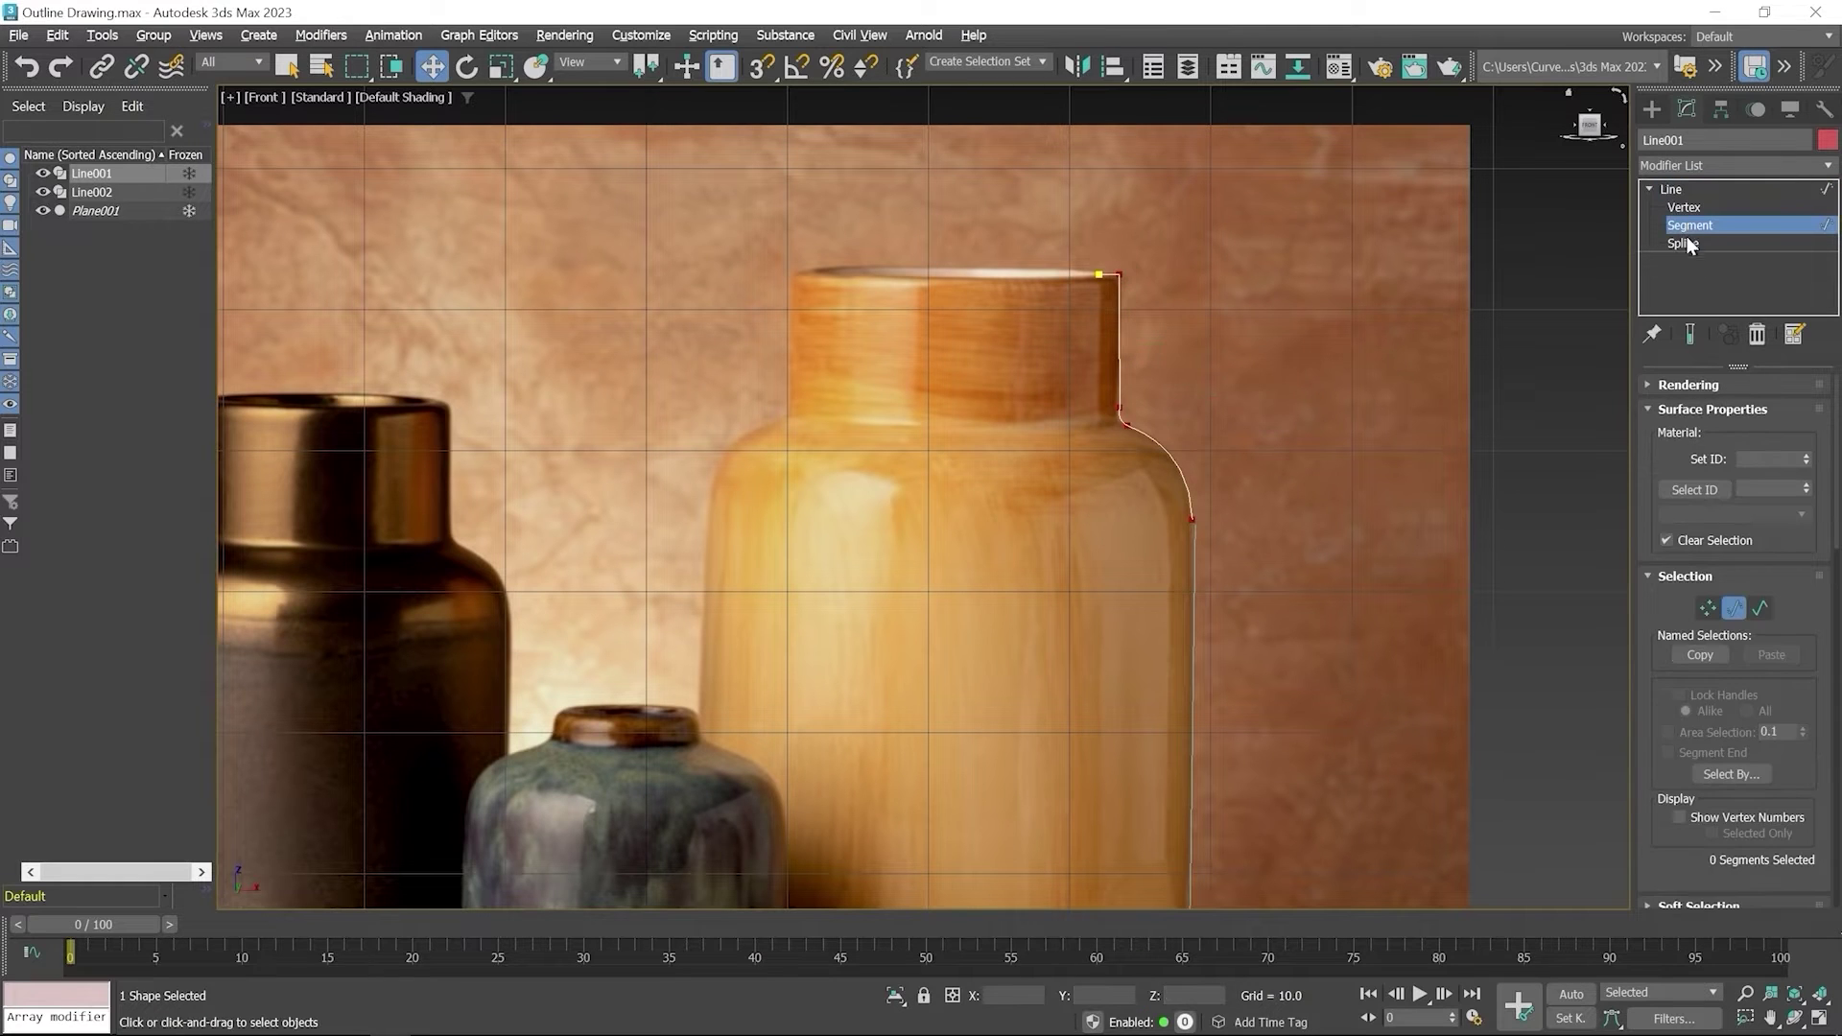
click(1673, 409)
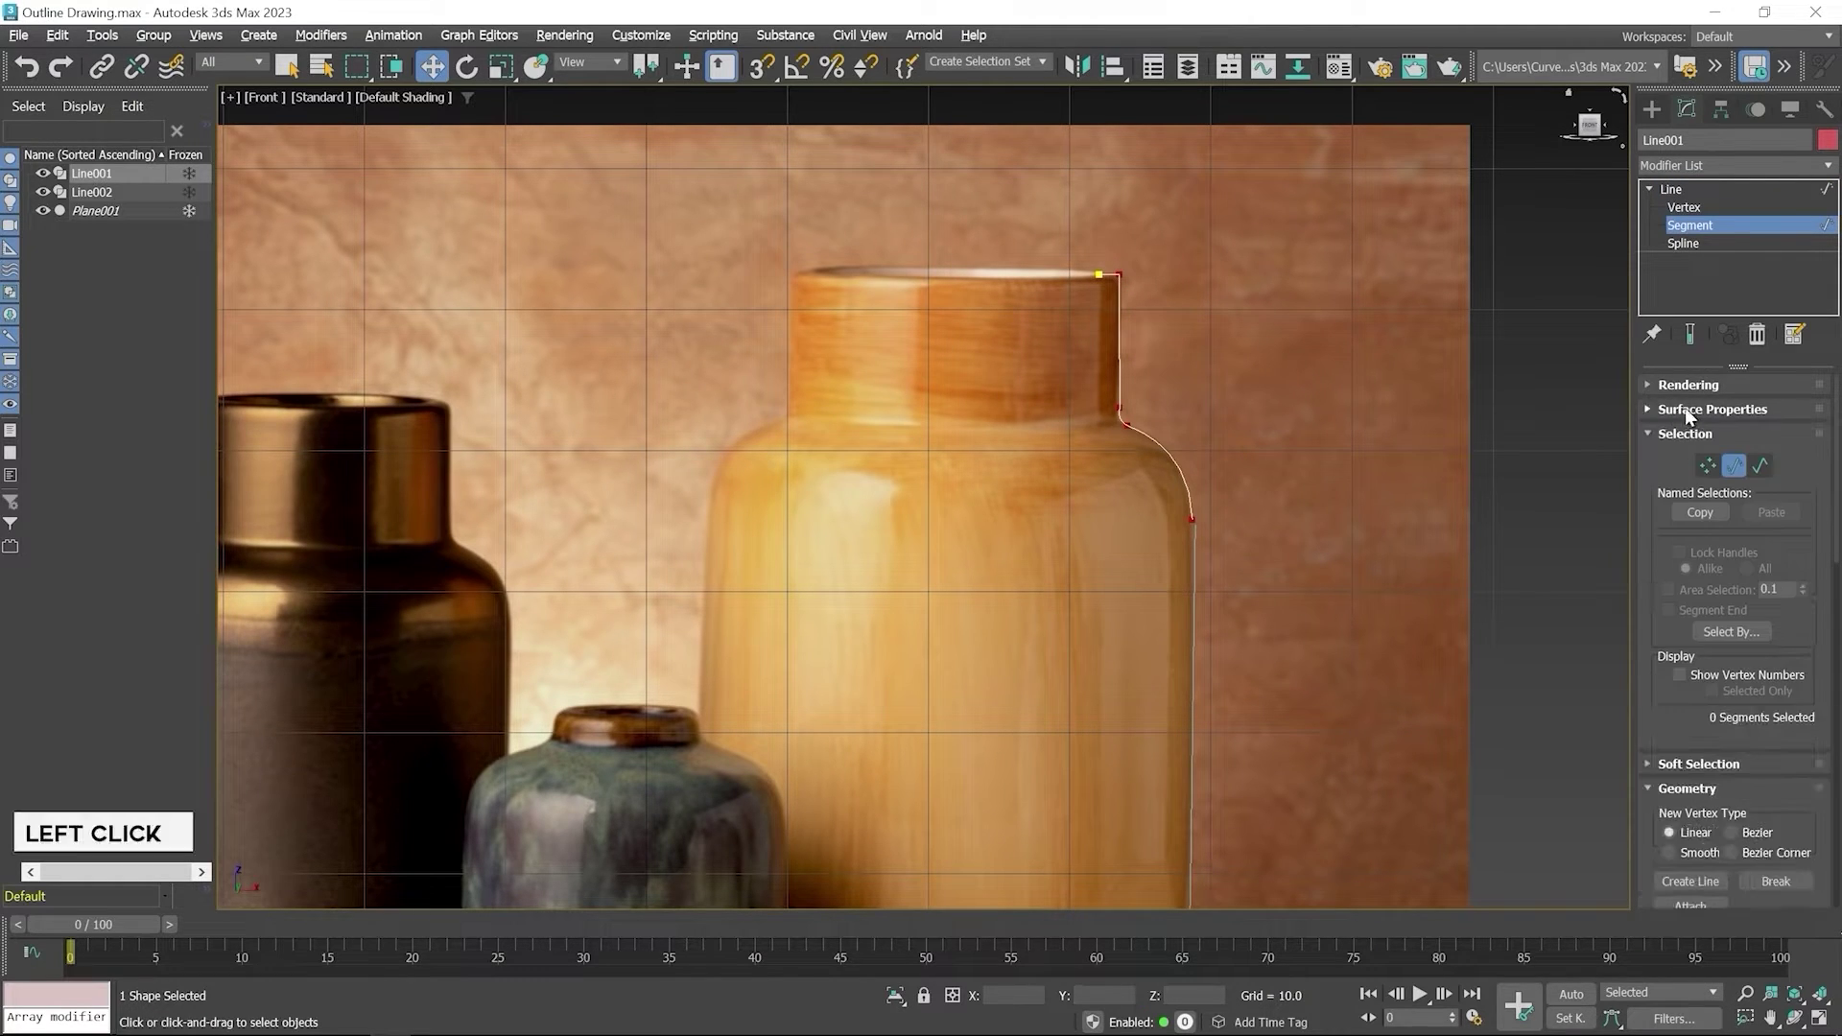
click(1690, 434)
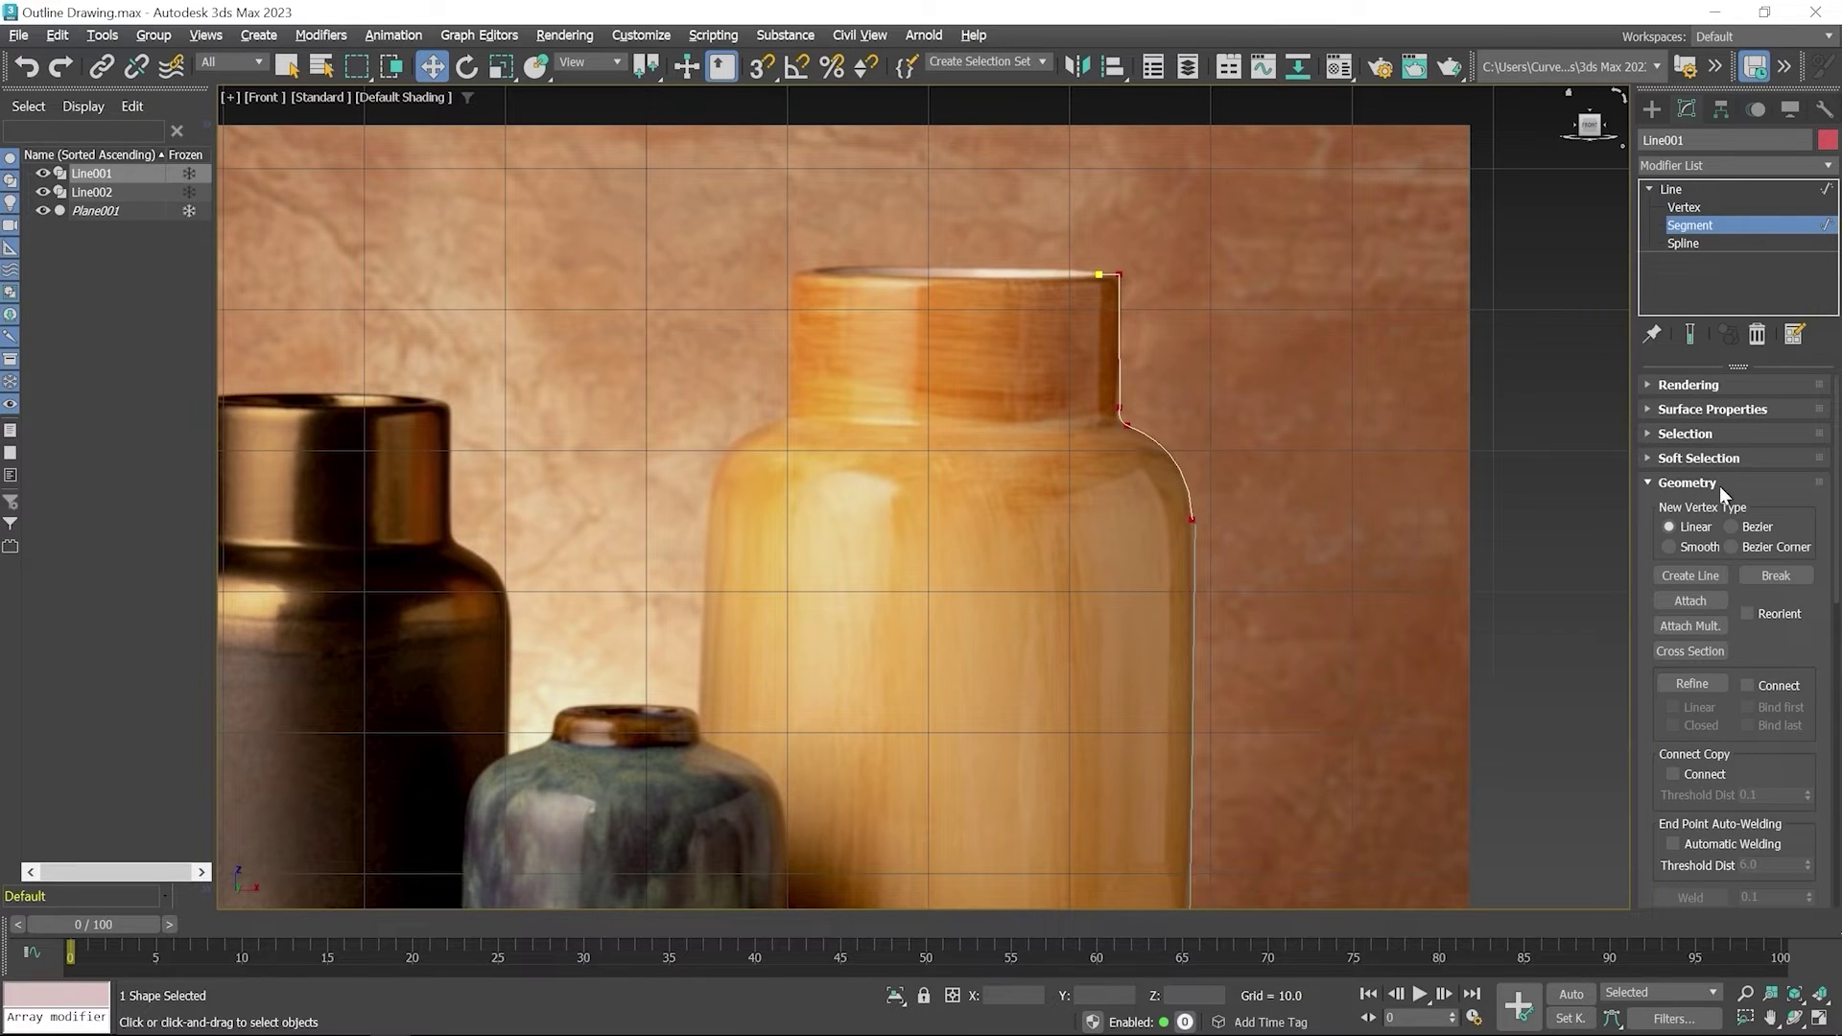
- Attach Line002 into Line001 and return to the top Line level
click(1690, 600)
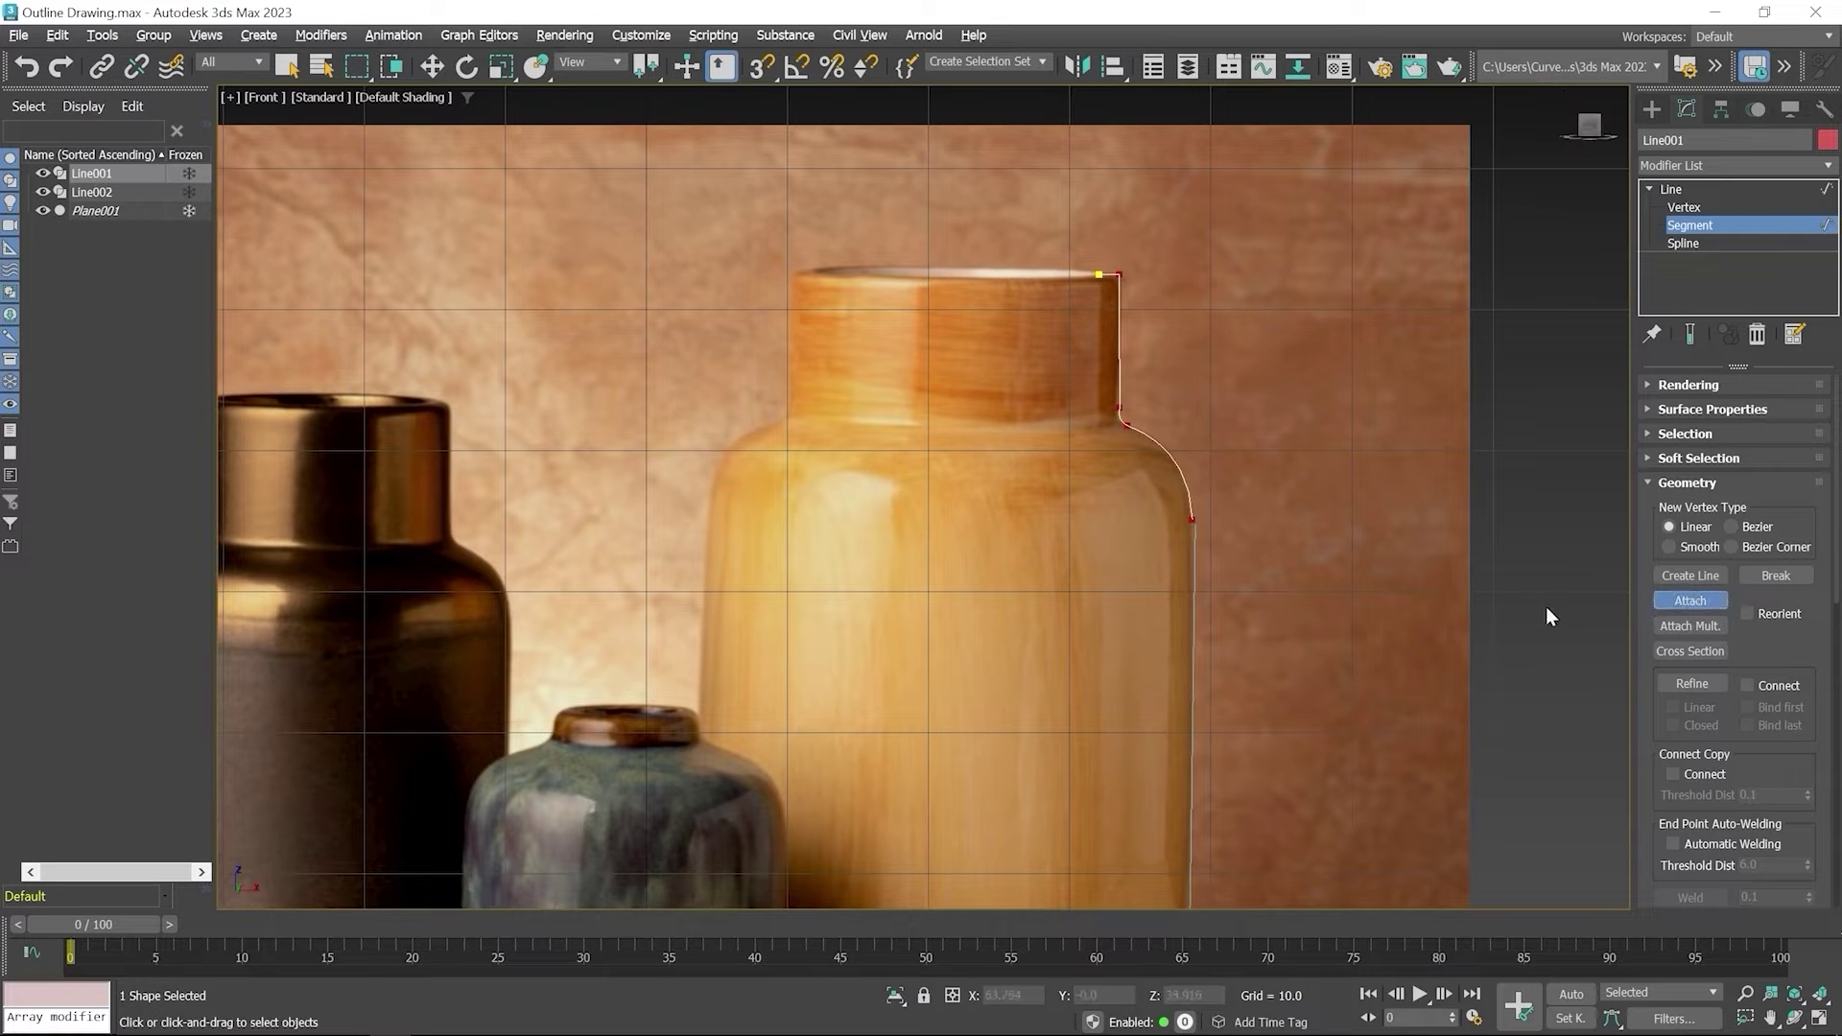
click(1195, 621)
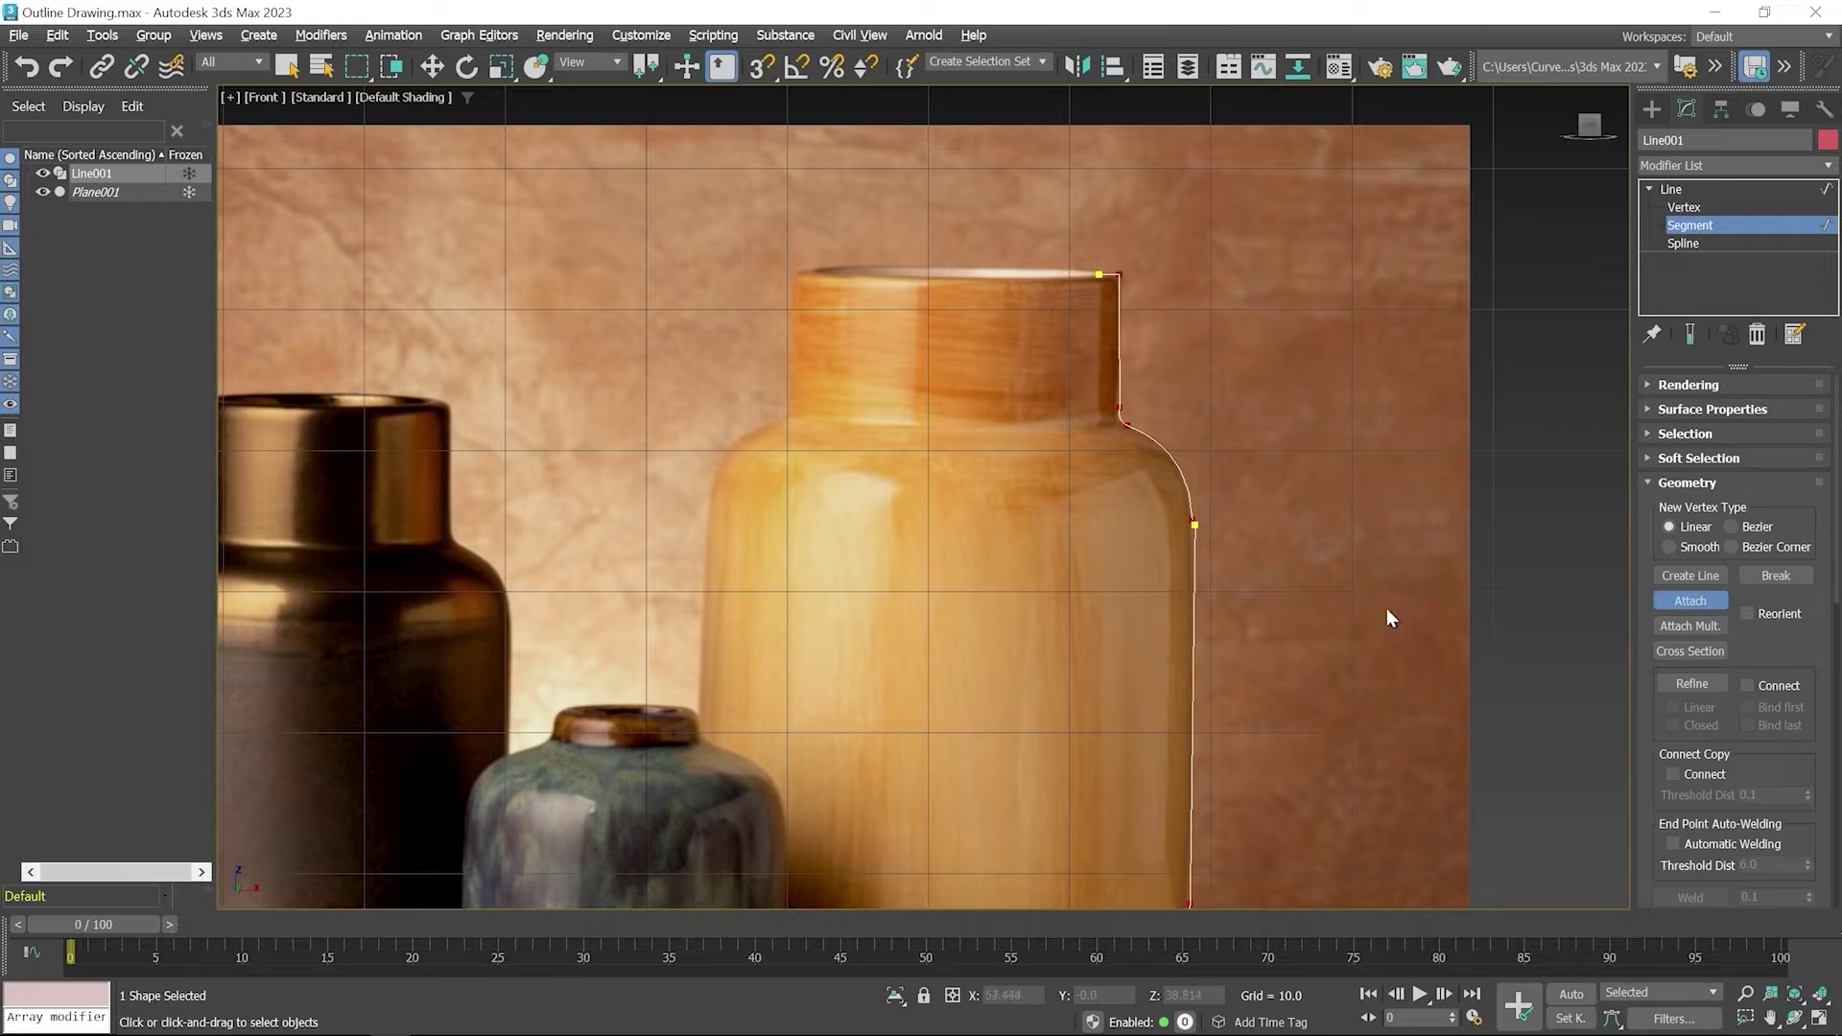
right_click(1340, 599)
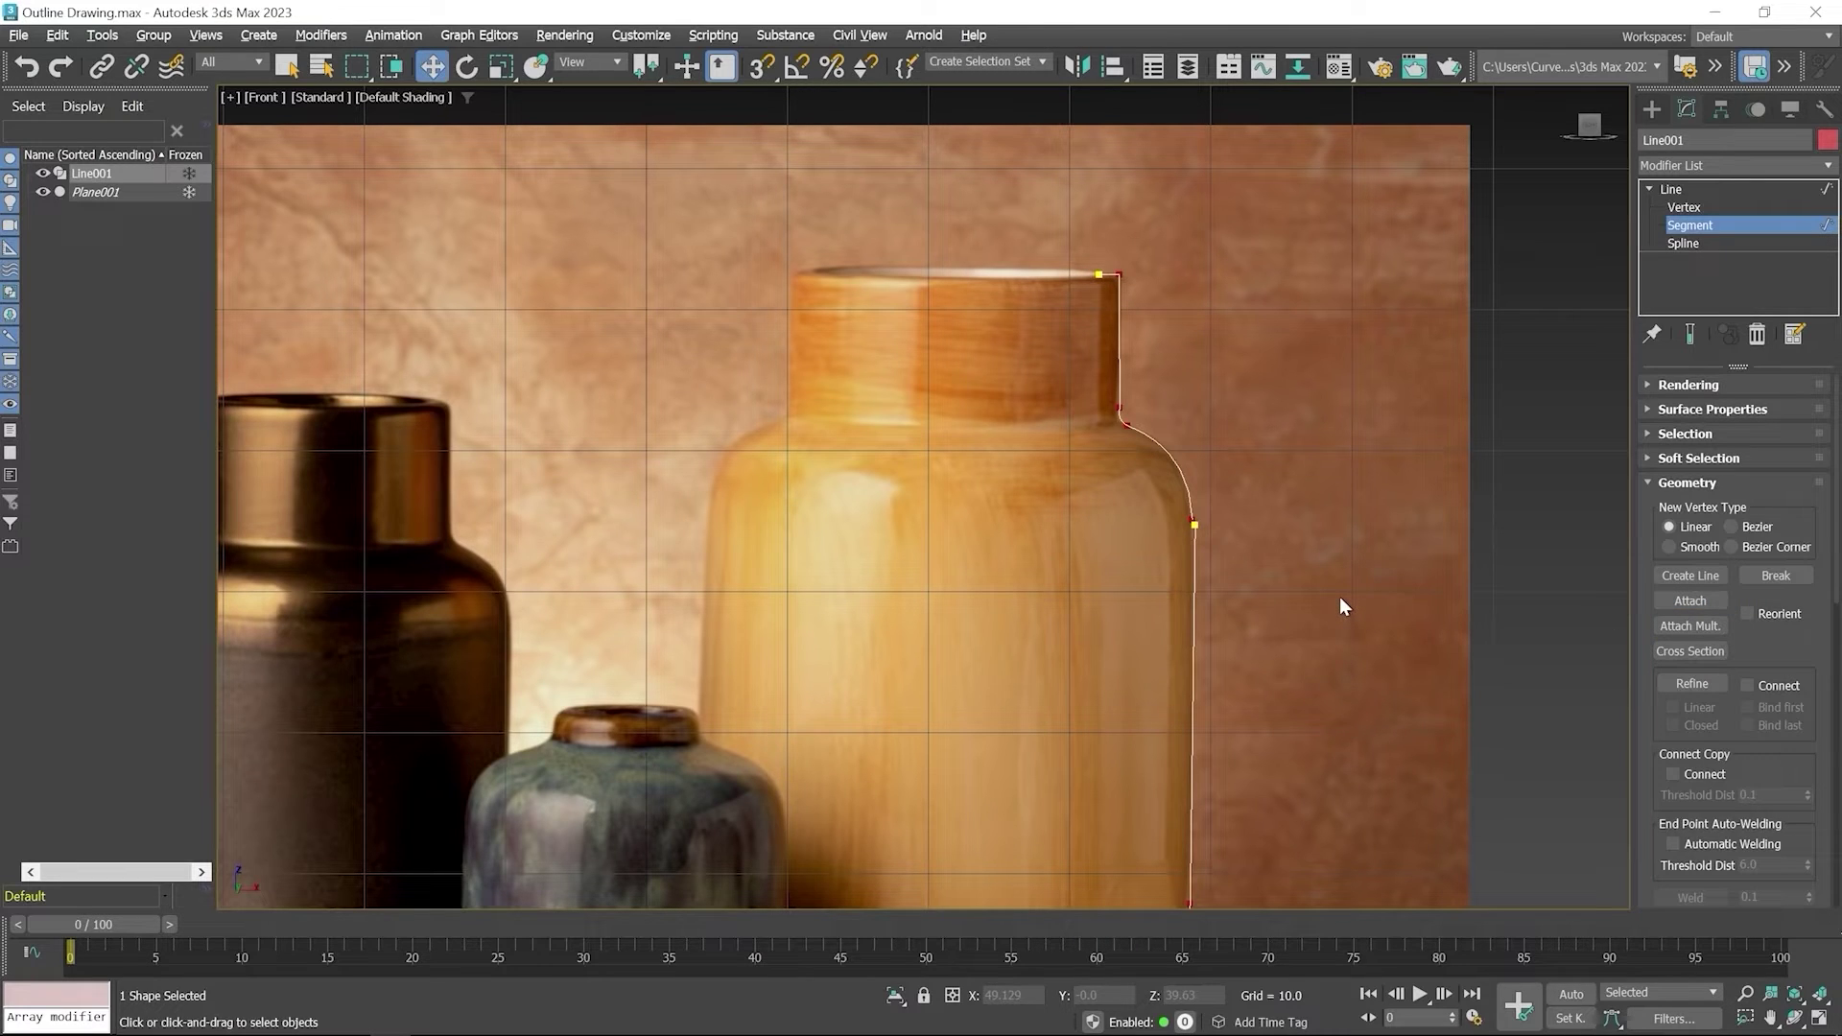
click(1674, 189)
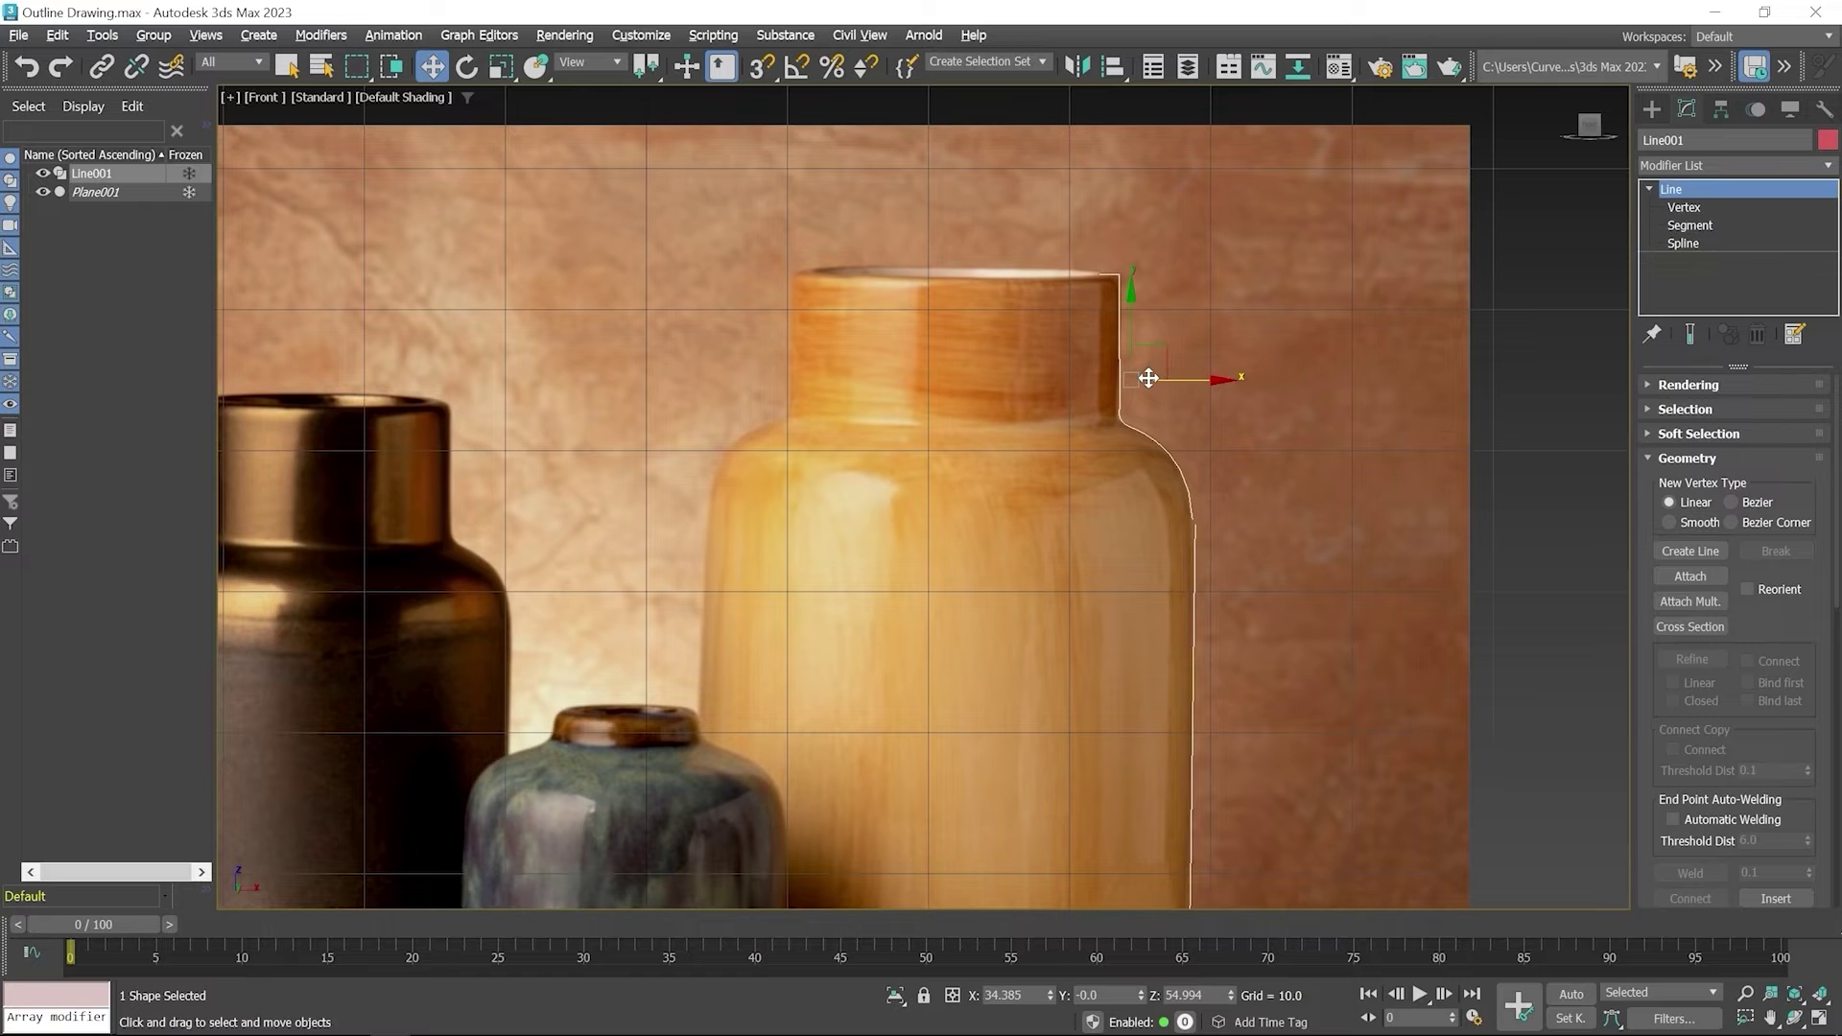
- Zoom in at Vertex level and nudge the loose end point at the shoulder gap left
scroll(1207, 527, up, 3)
scroll(1193, 527, up, 3)
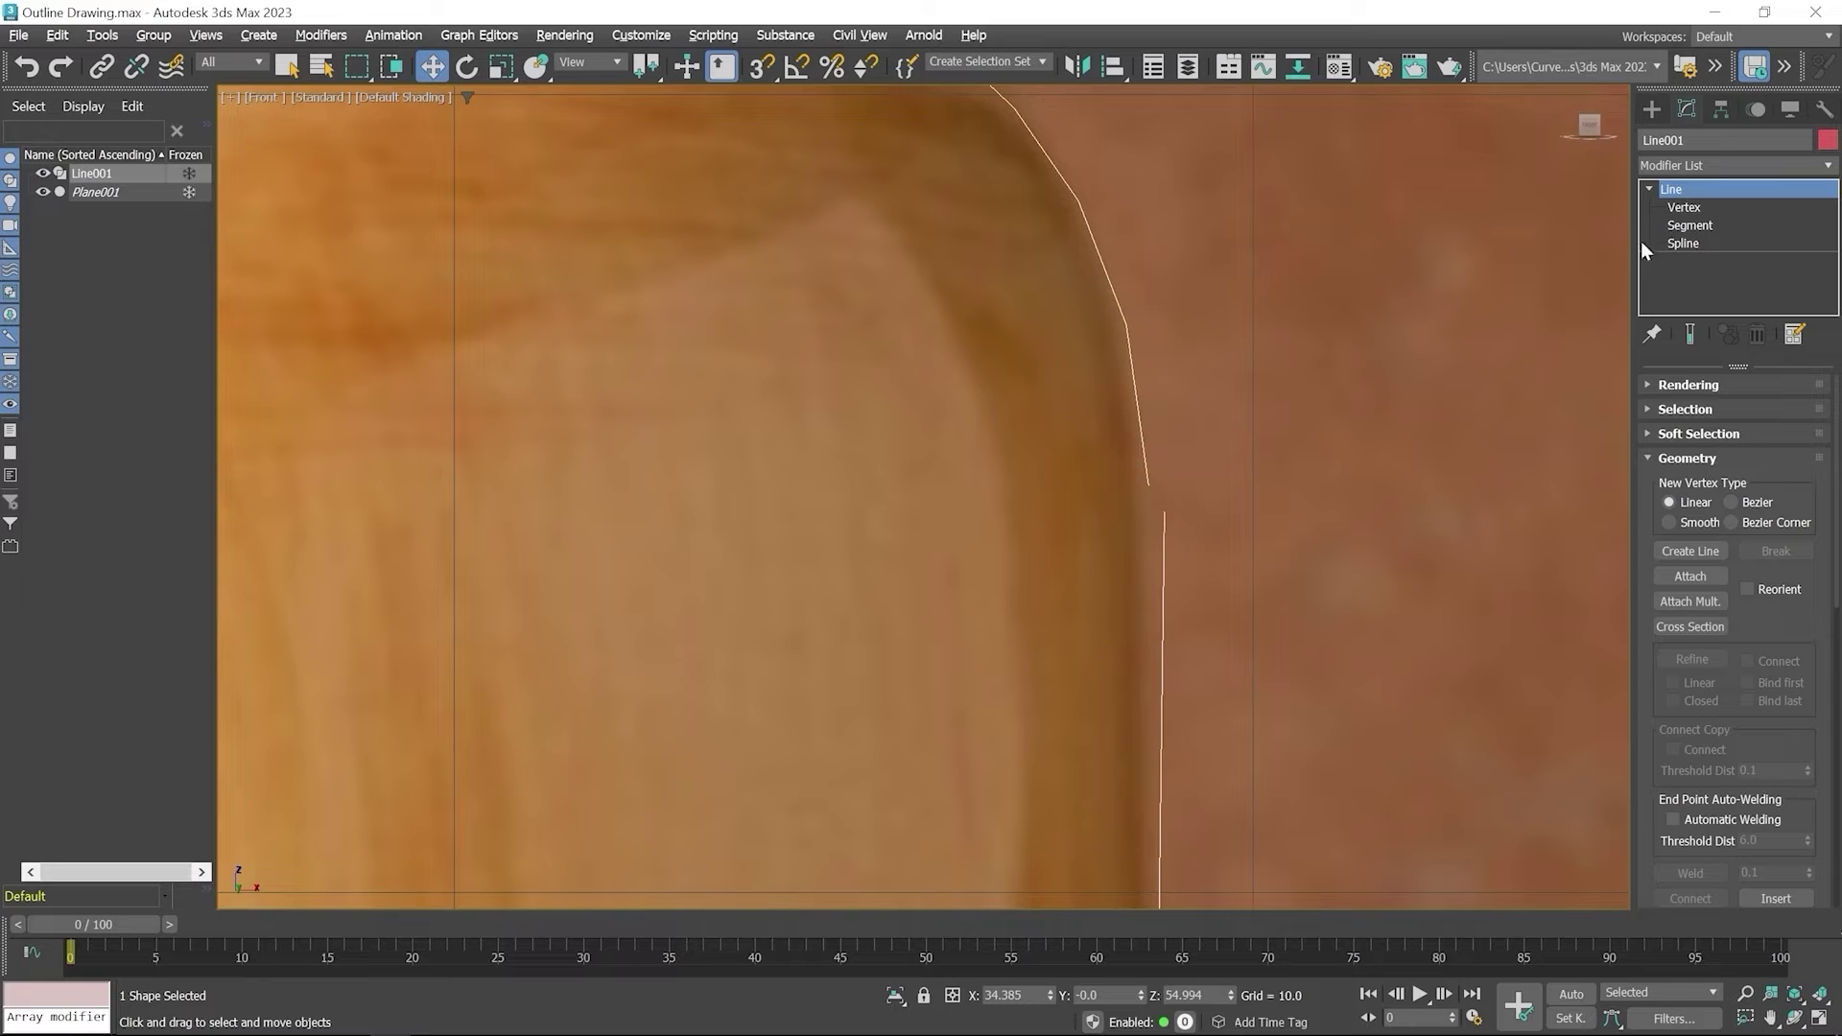
click(1683, 209)
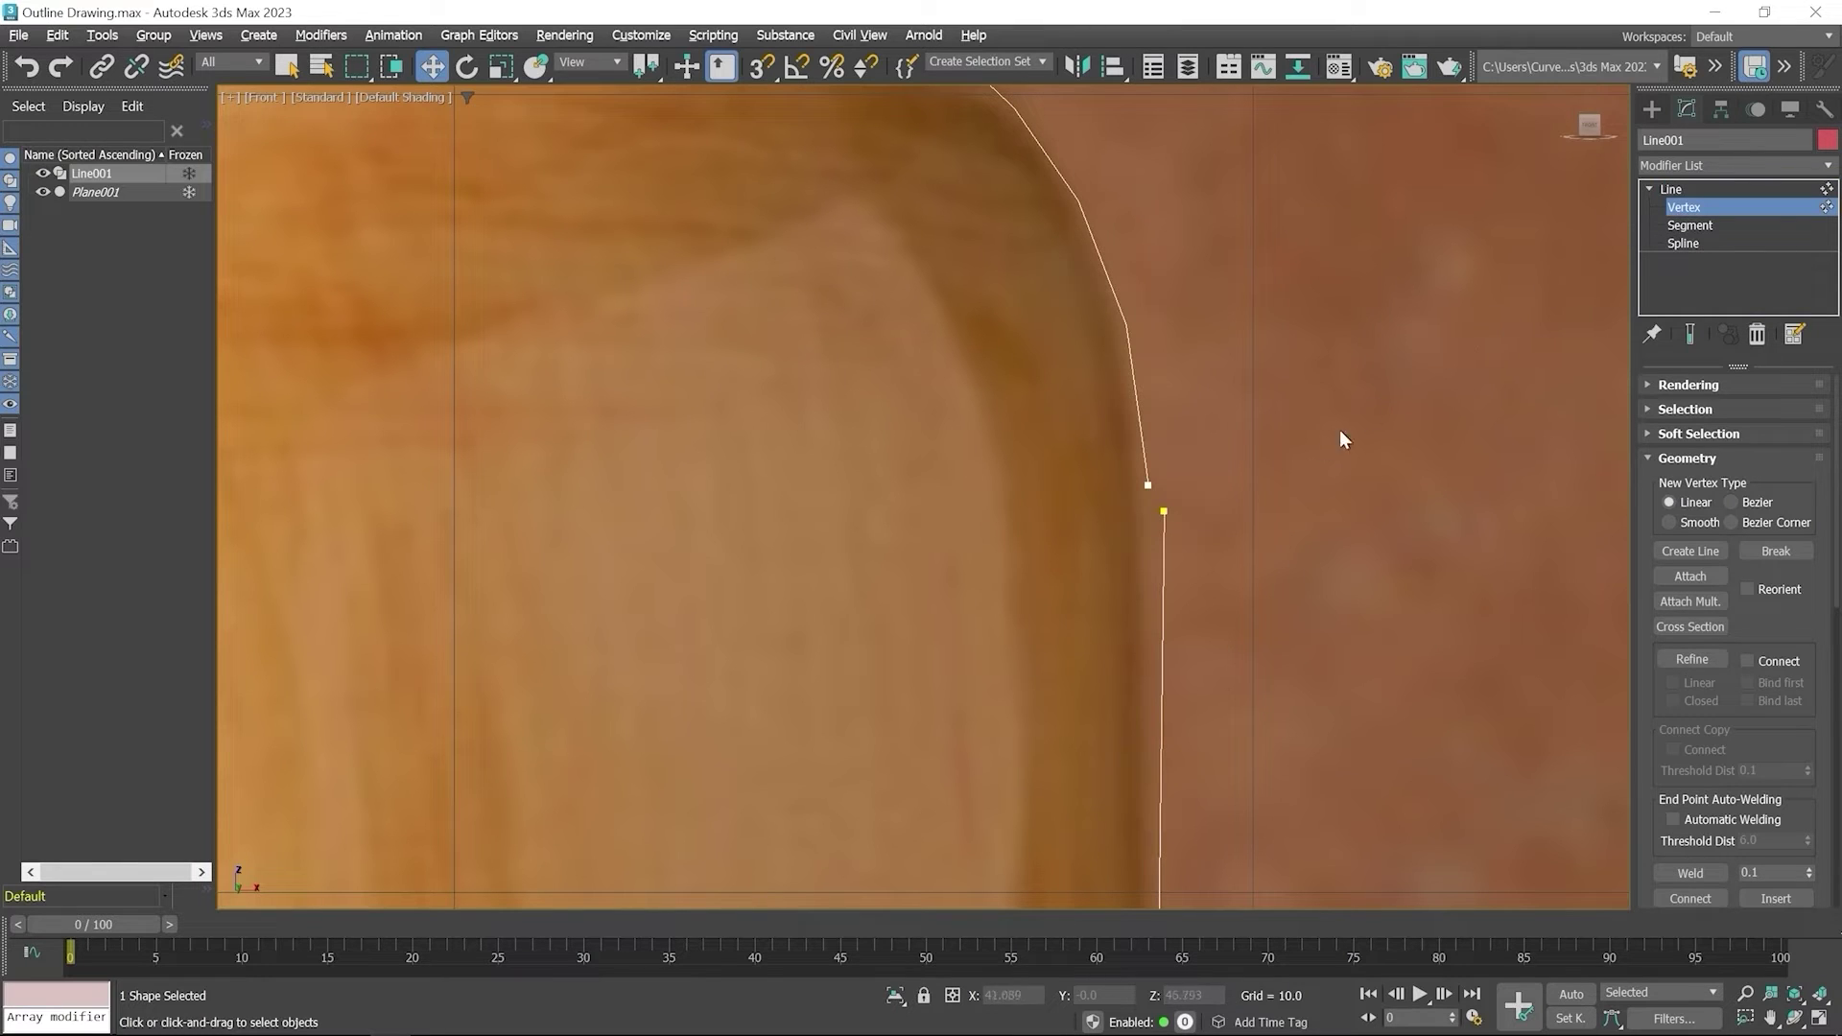
click(1166, 512)
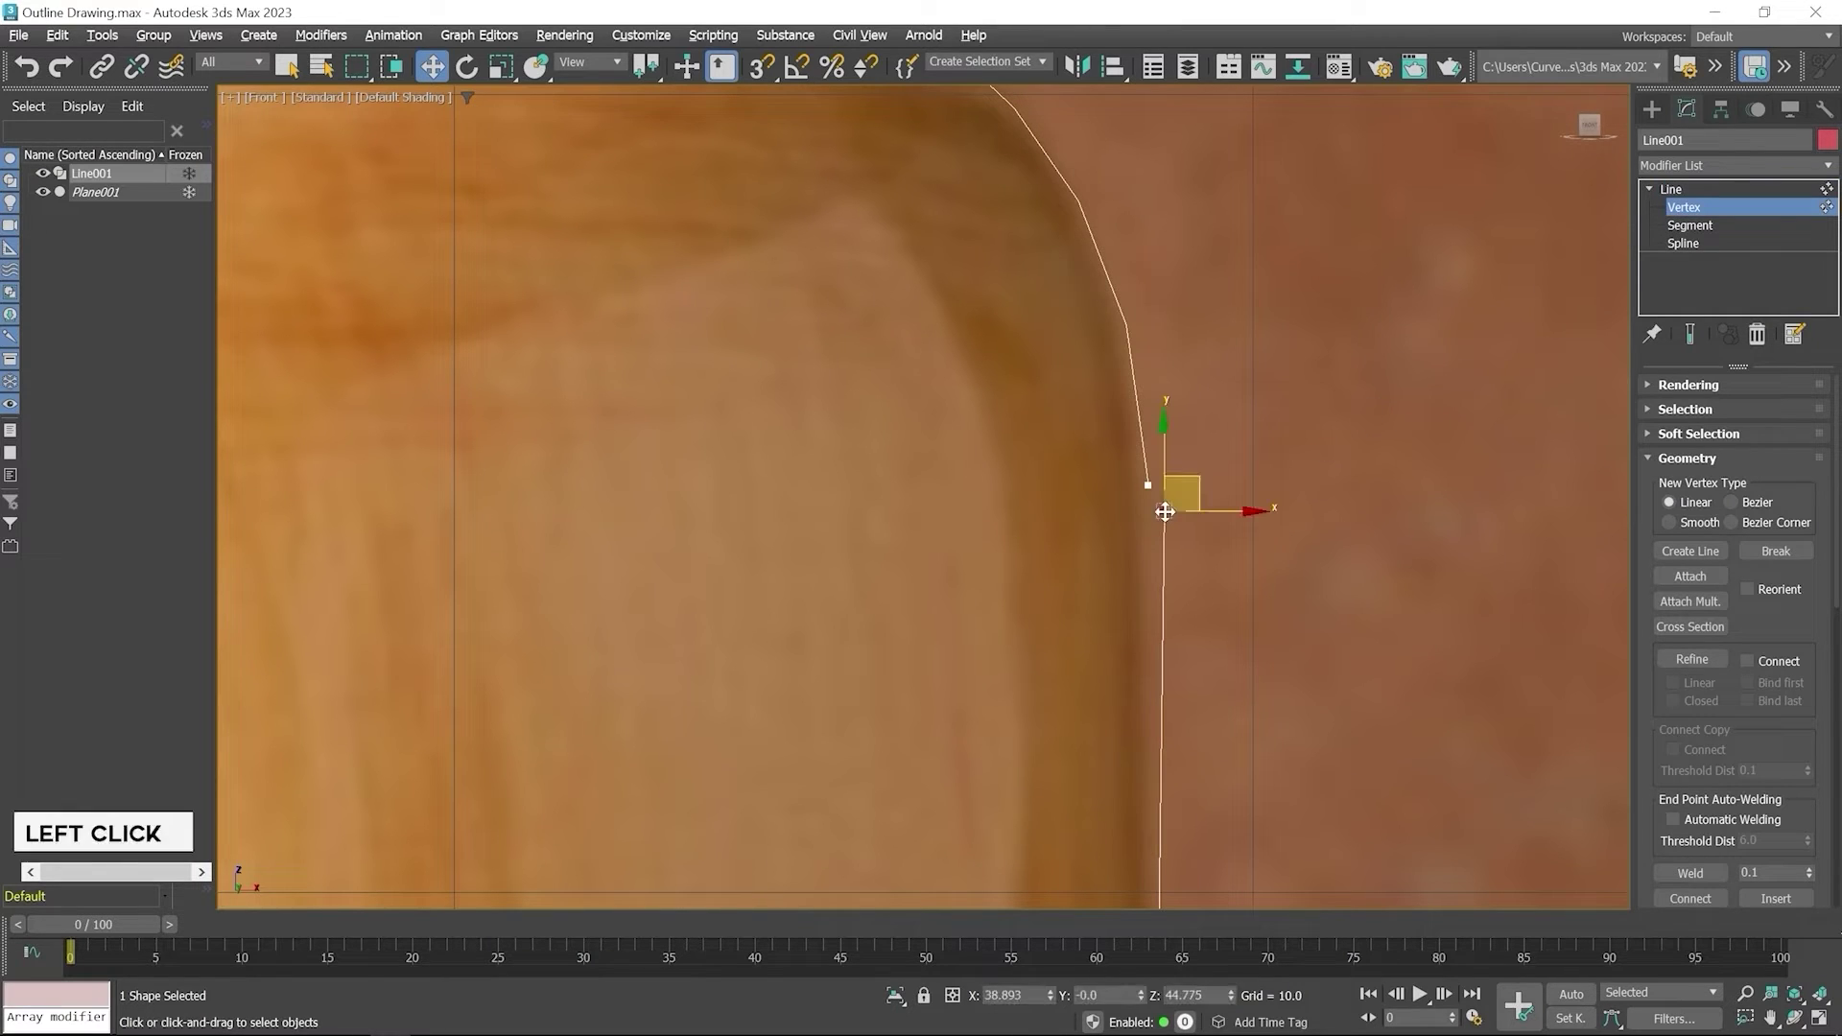
drag(1167, 509, 1151, 502)
click(1207, 545)
- Box-select both gap end points and fuse them, undoing an accidental vertex move
drag(1096, 447, 1215, 546)
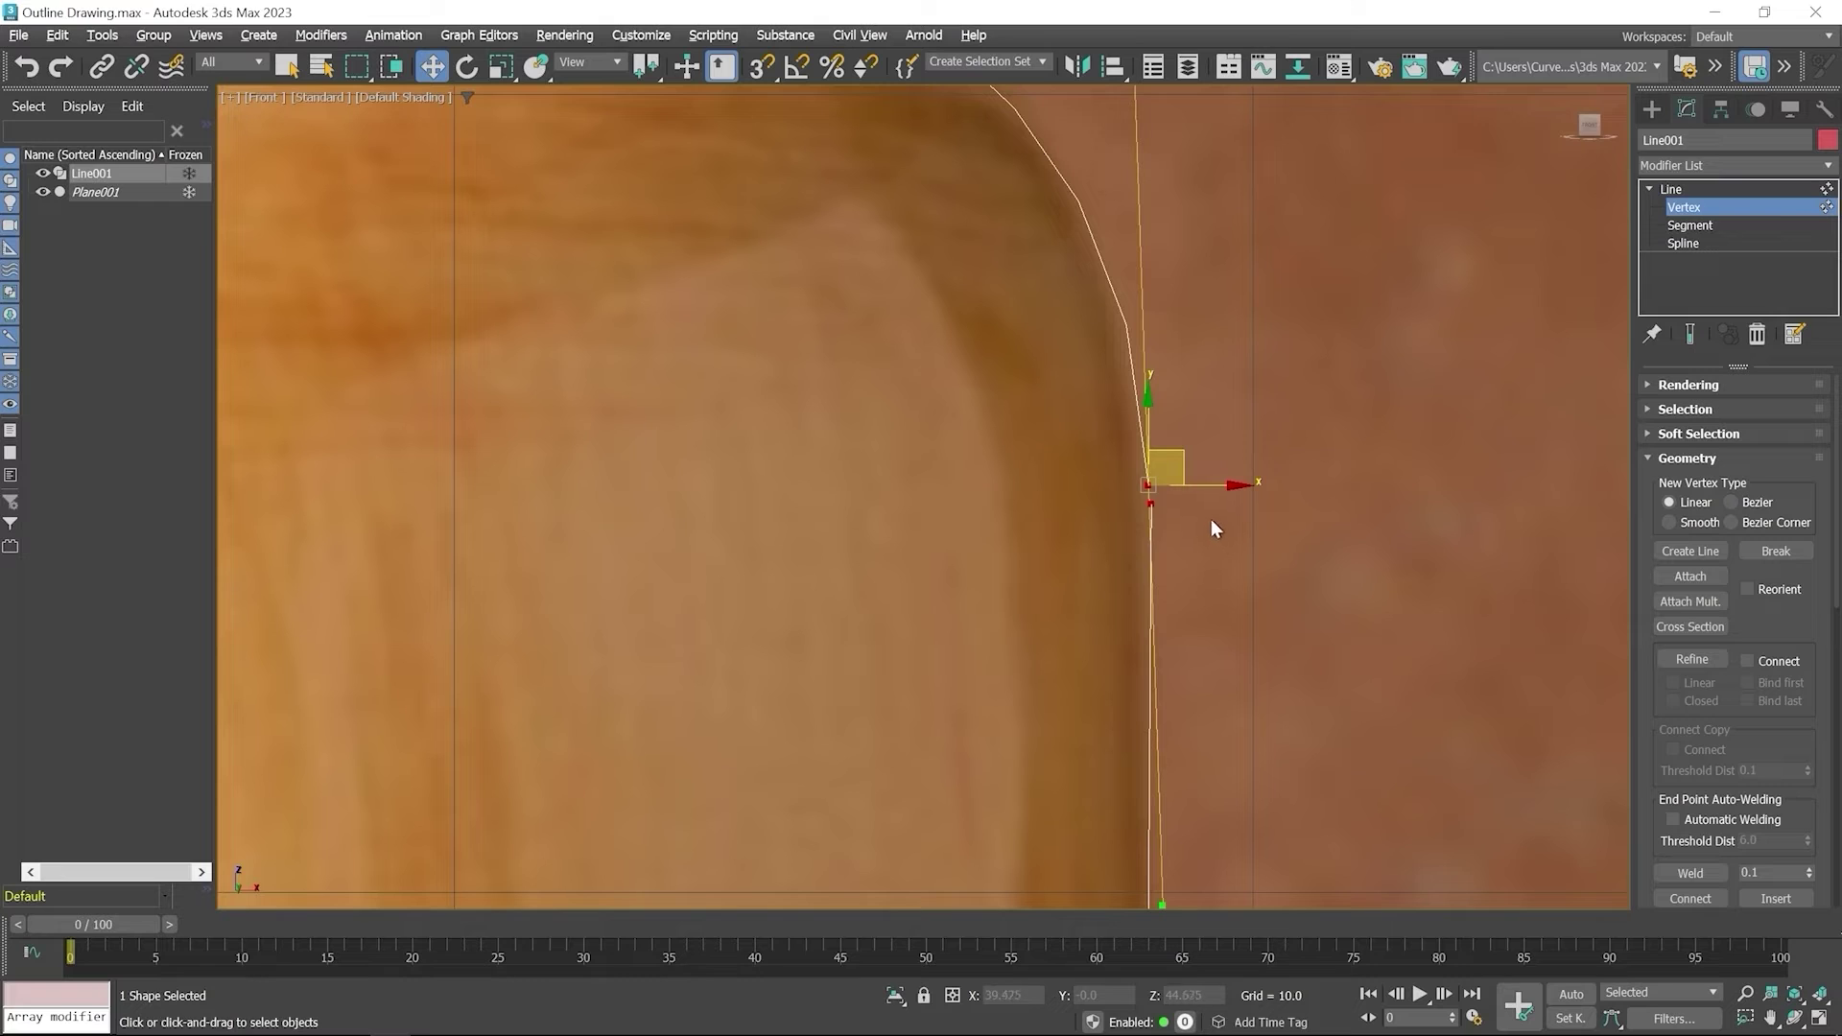
right_click(1202, 515)
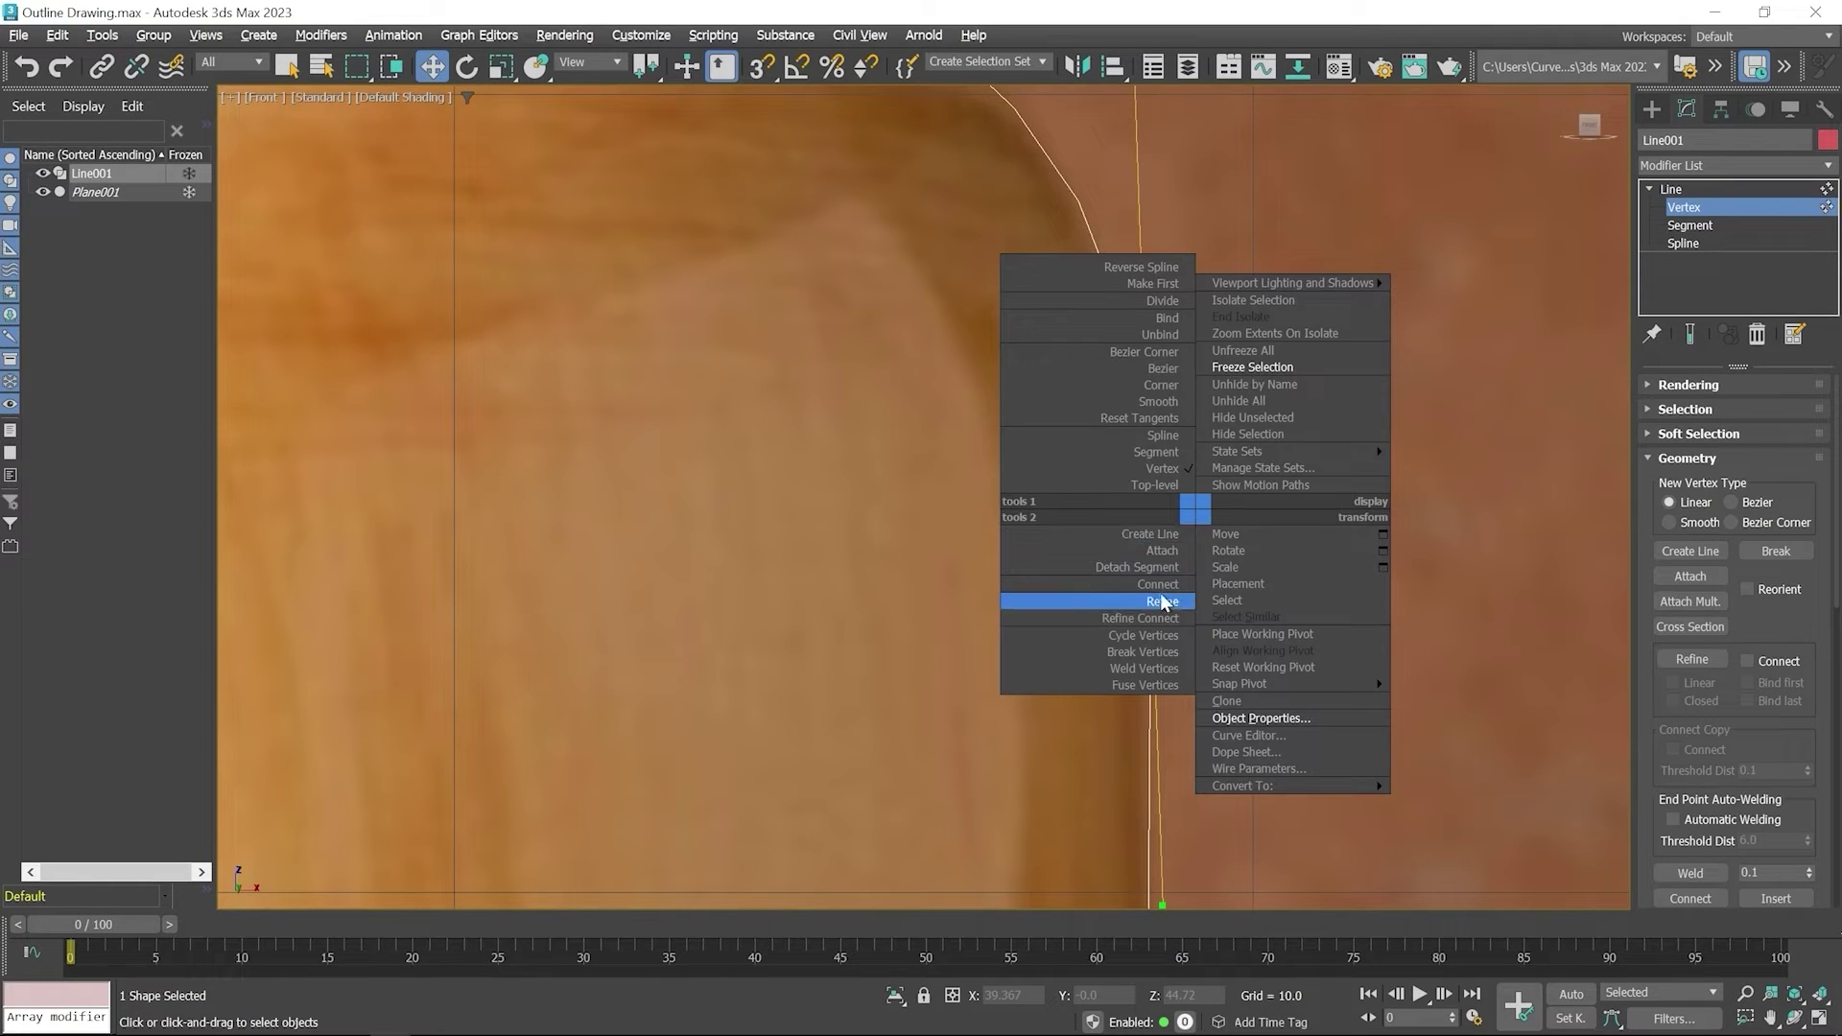
click(1128, 687)
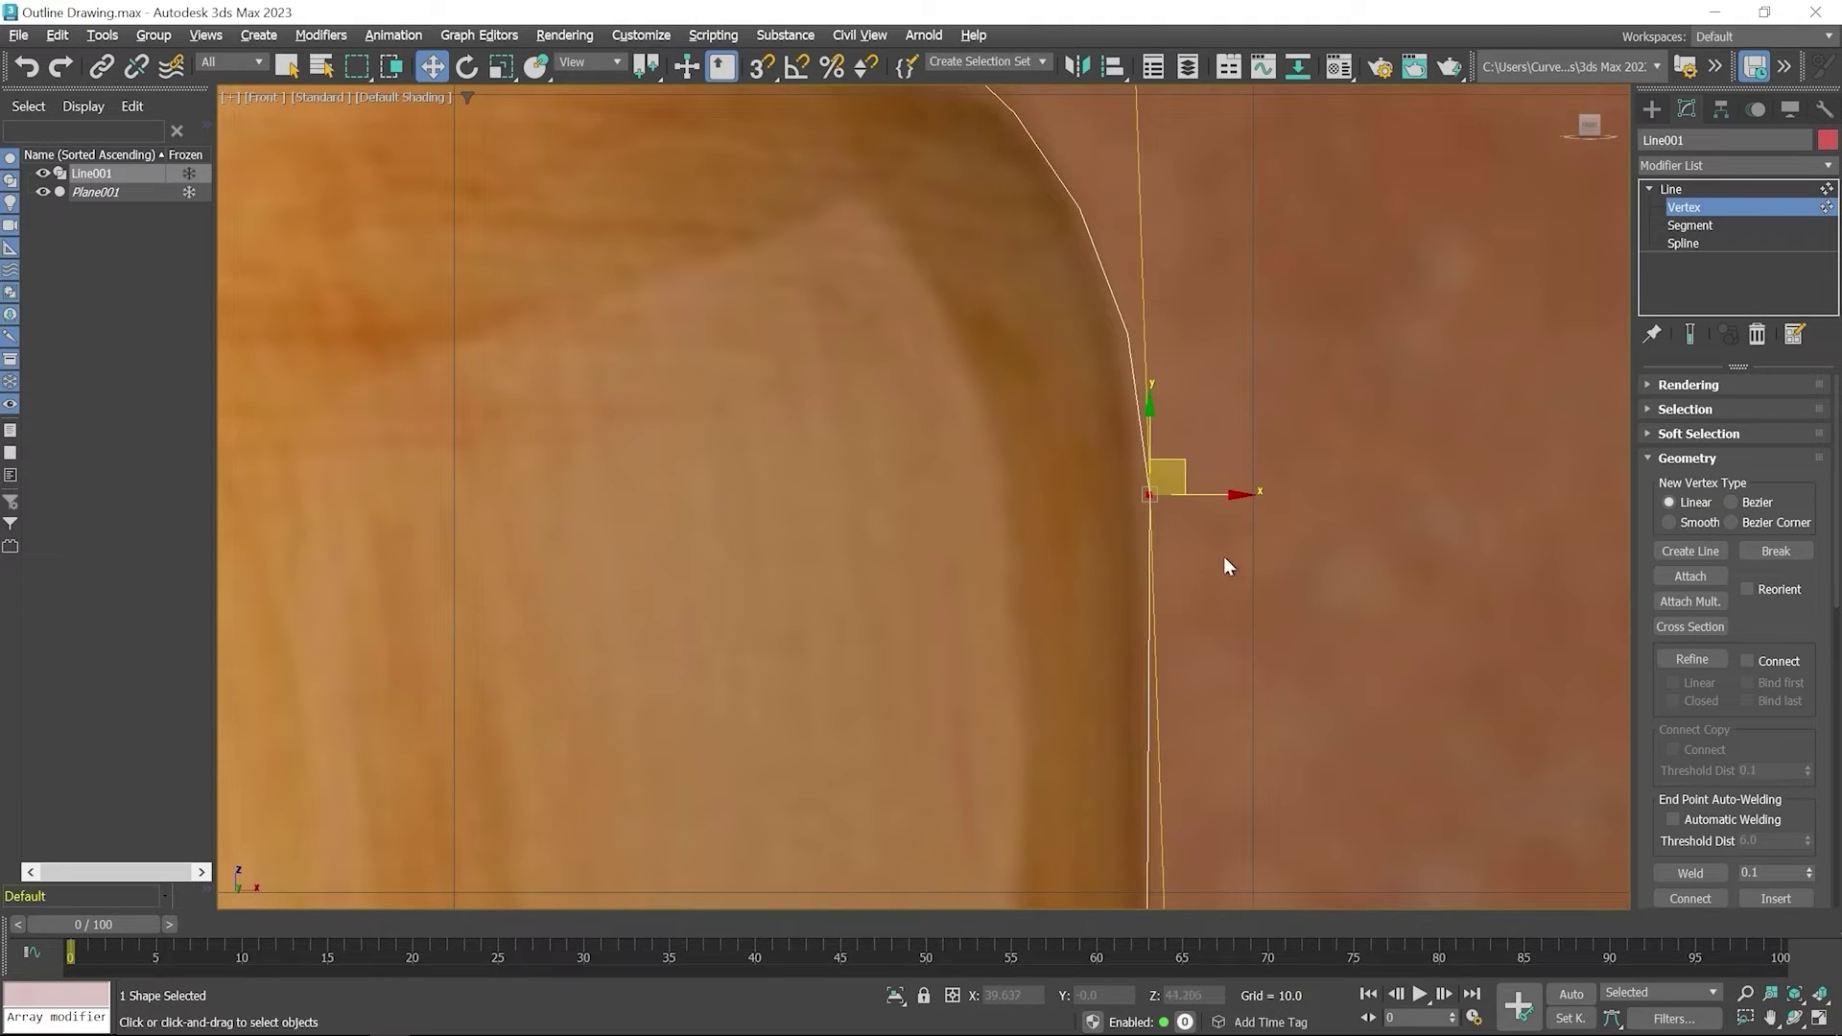
drag(1149, 498, 1208, 465)
click(1150, 496)
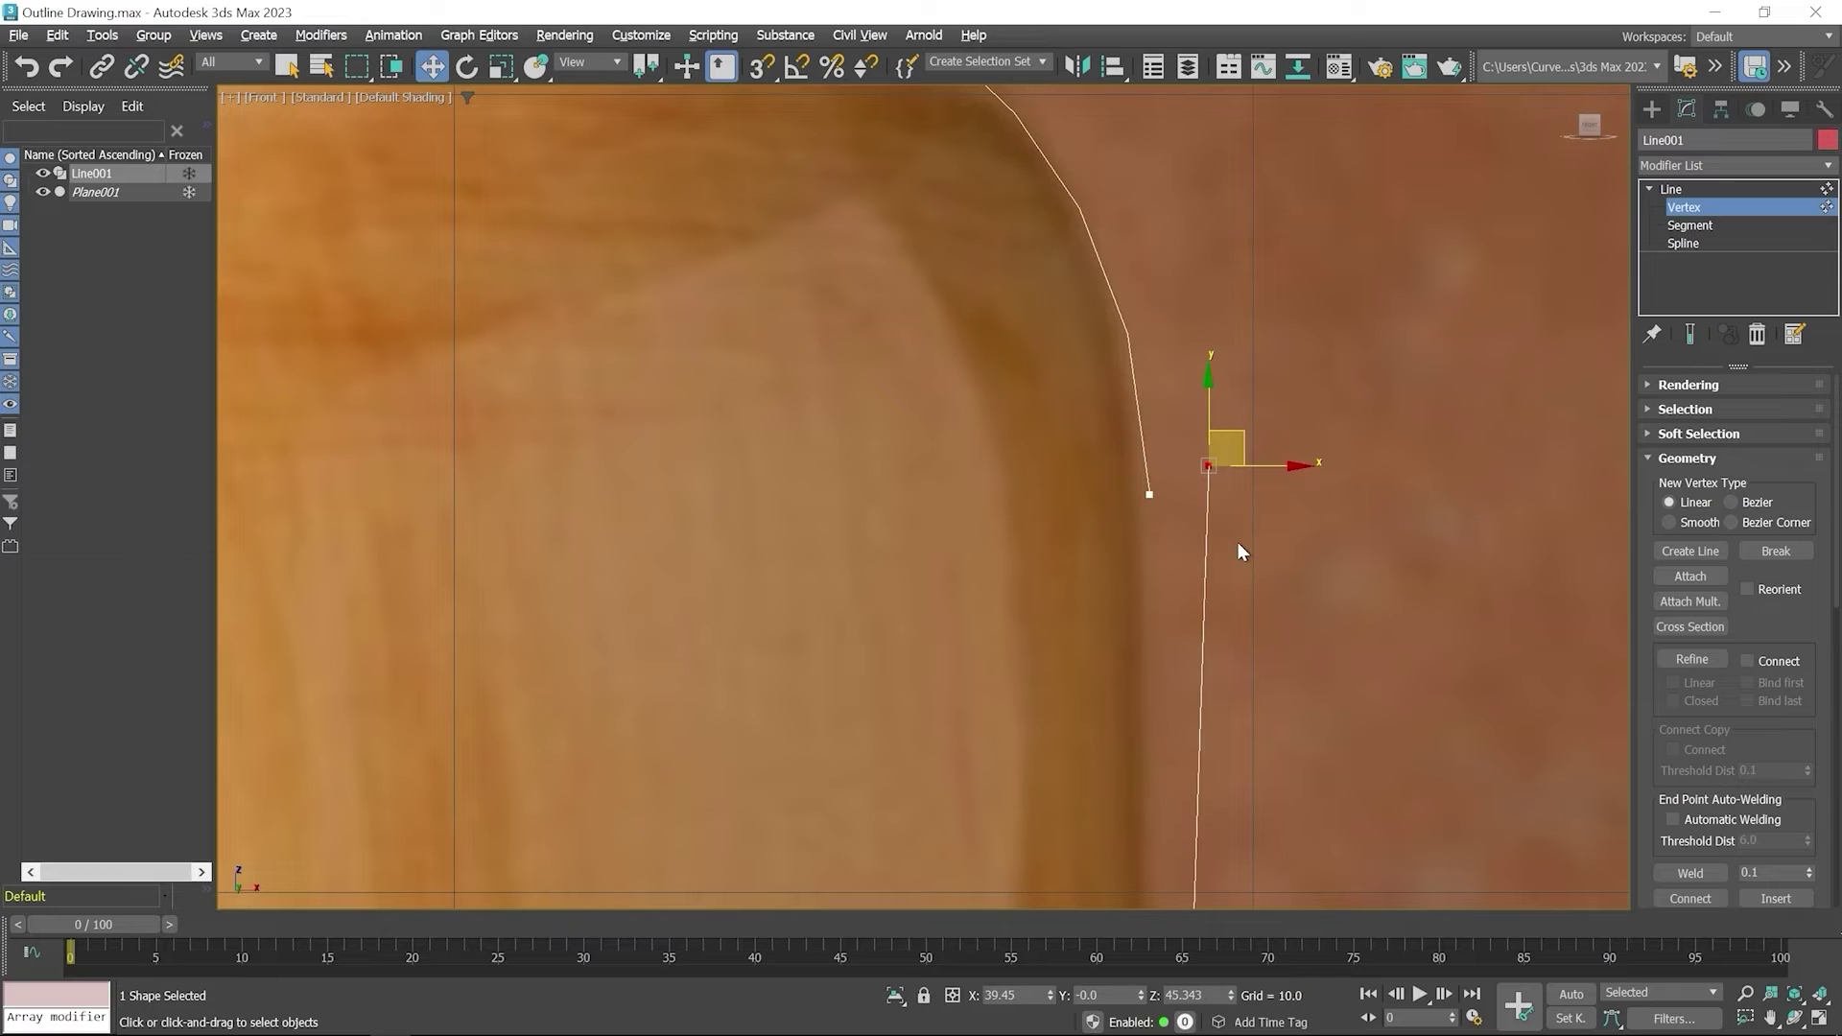
key(ctrl+z)
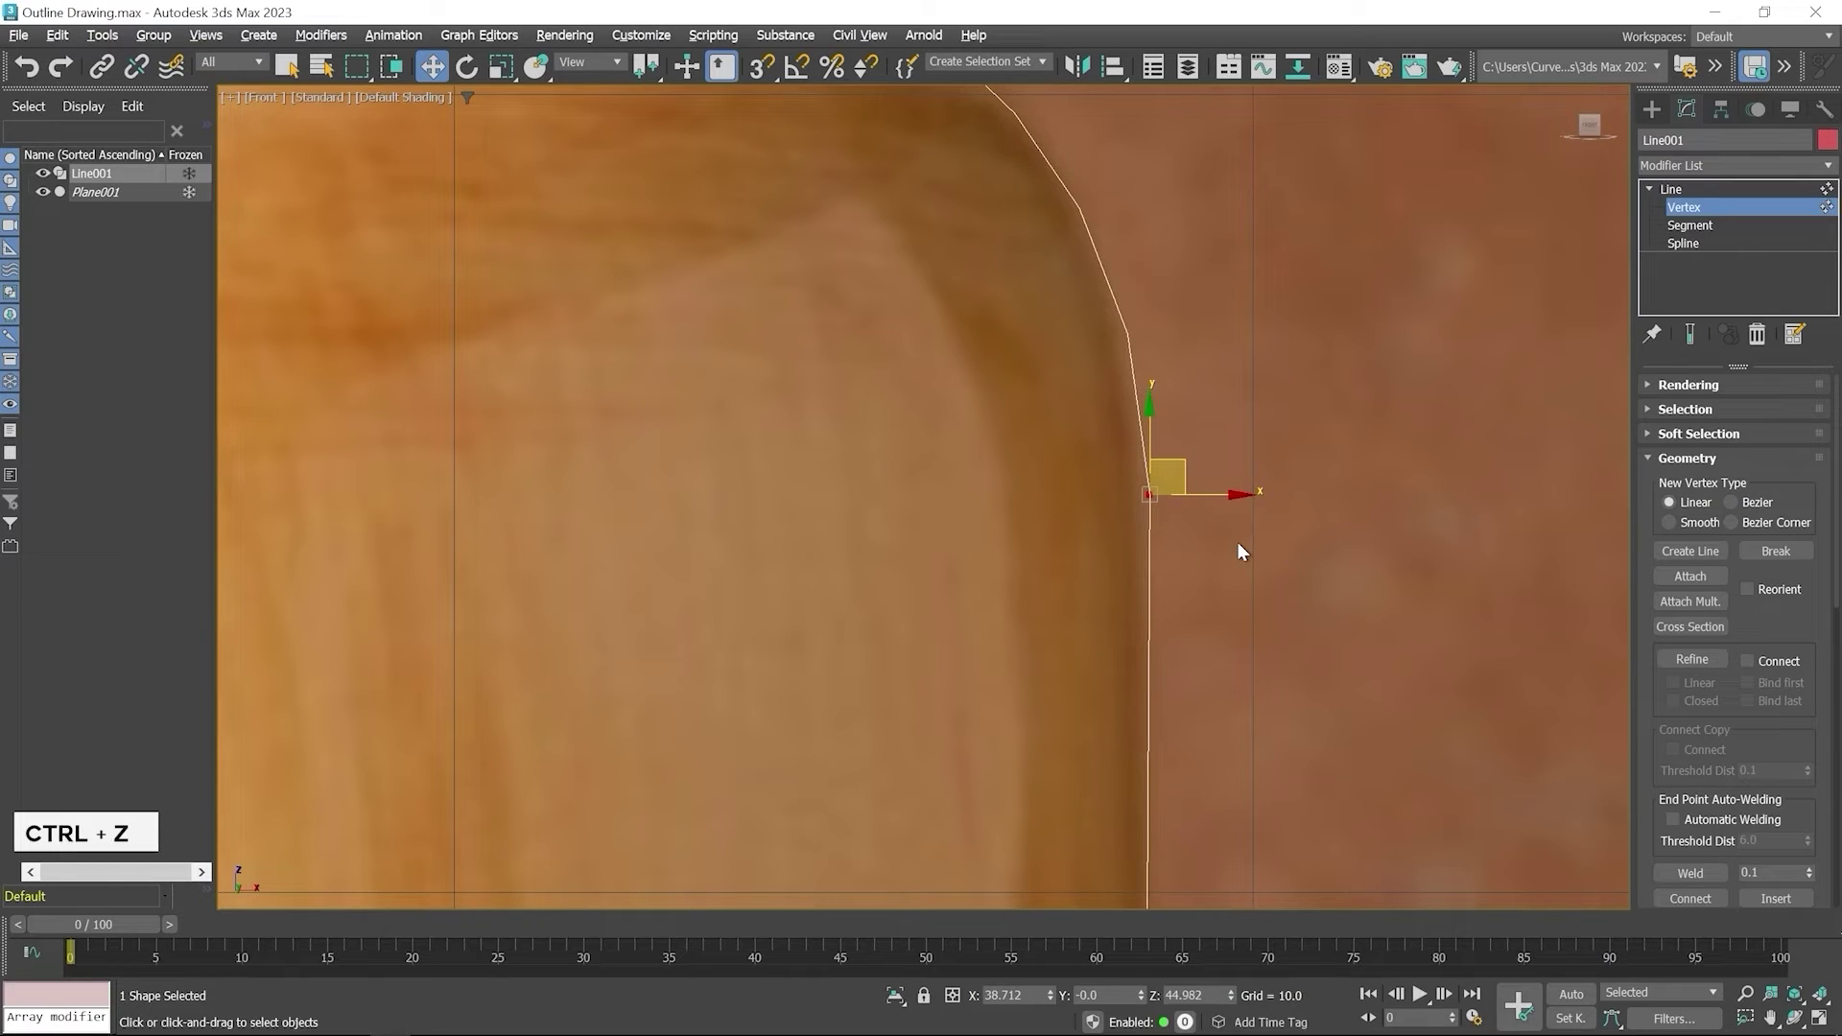
- Weld the overlapping gap vertices into one and nudge the welded vertex right
click(1115, 482)
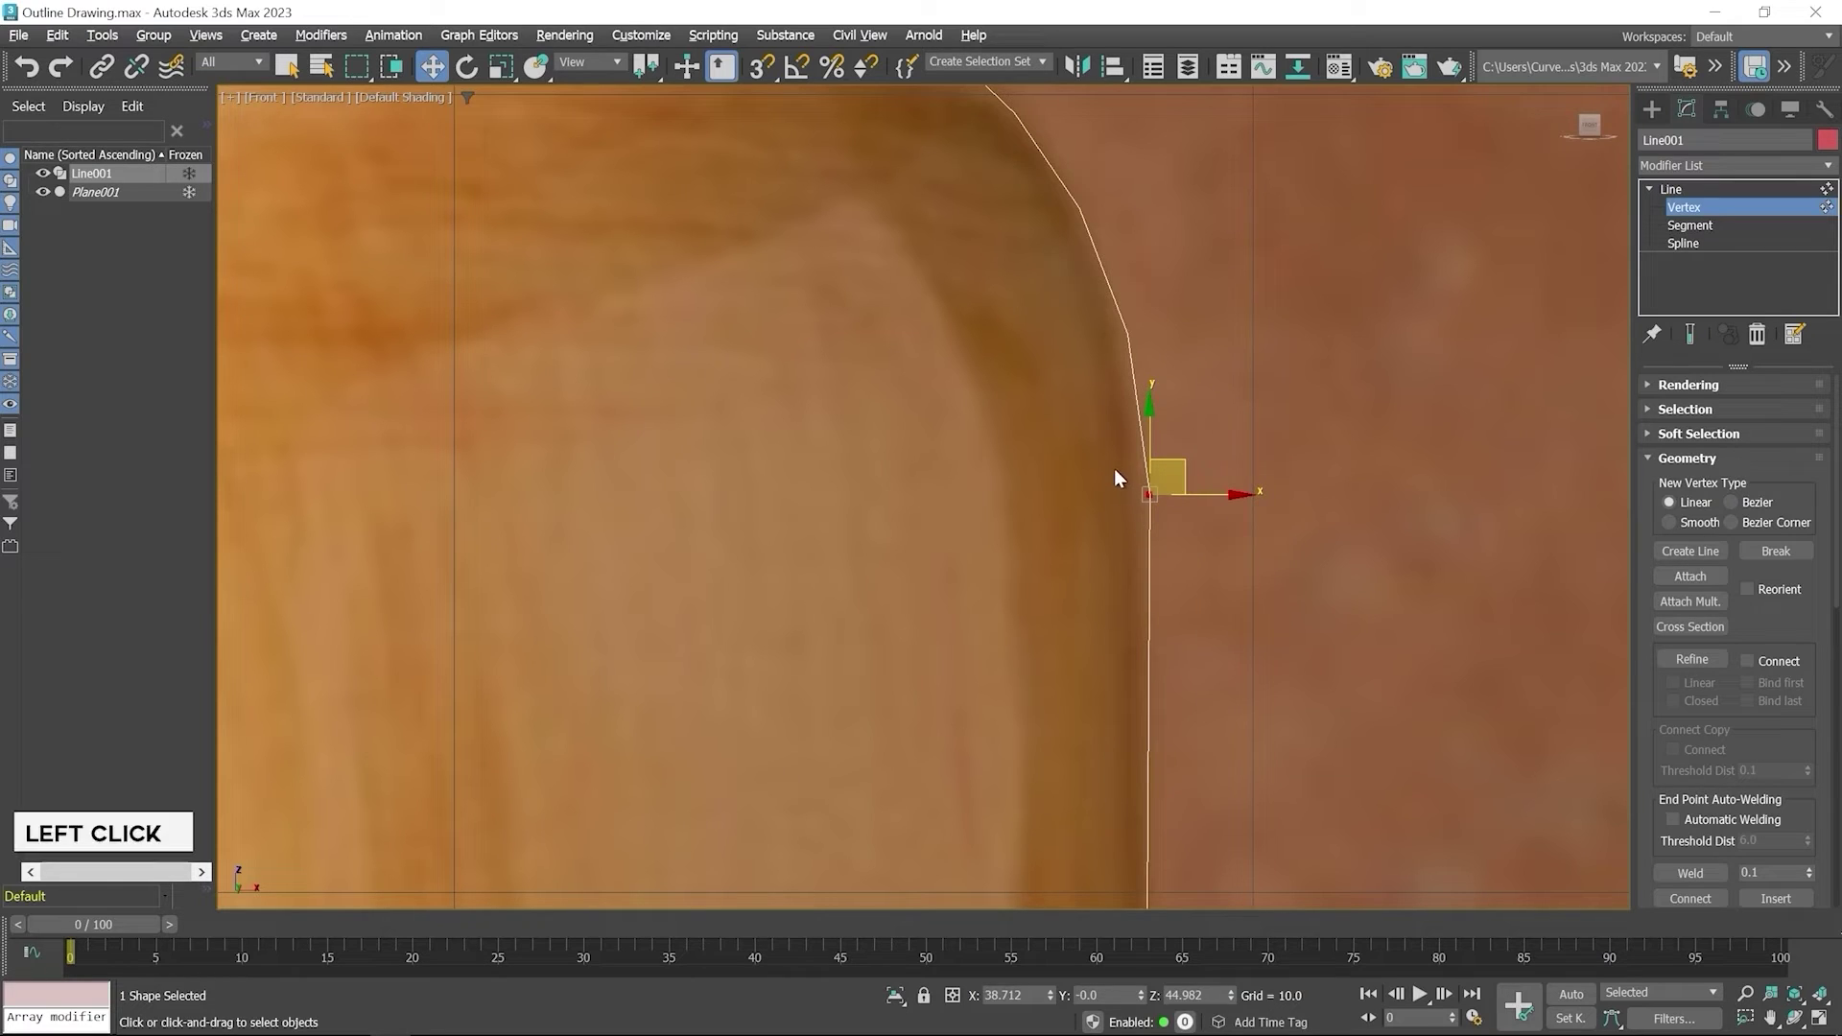
right_click(1182, 515)
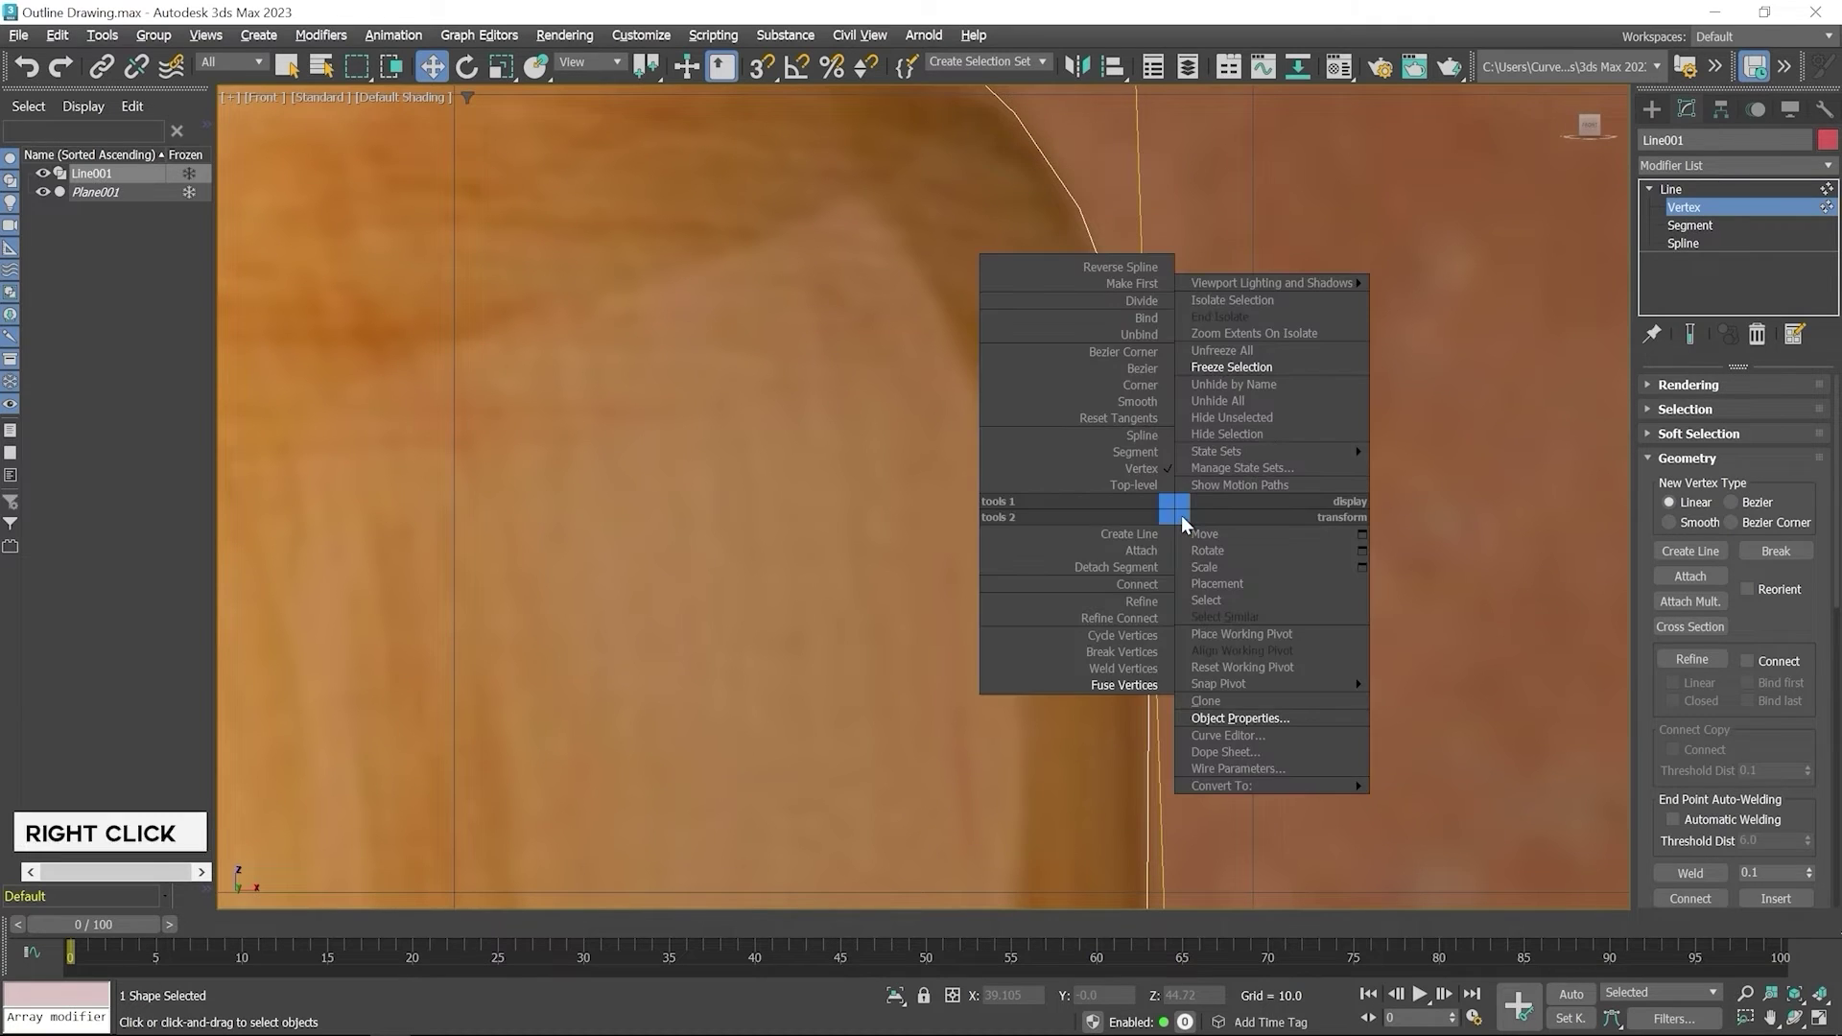
click(1123, 668)
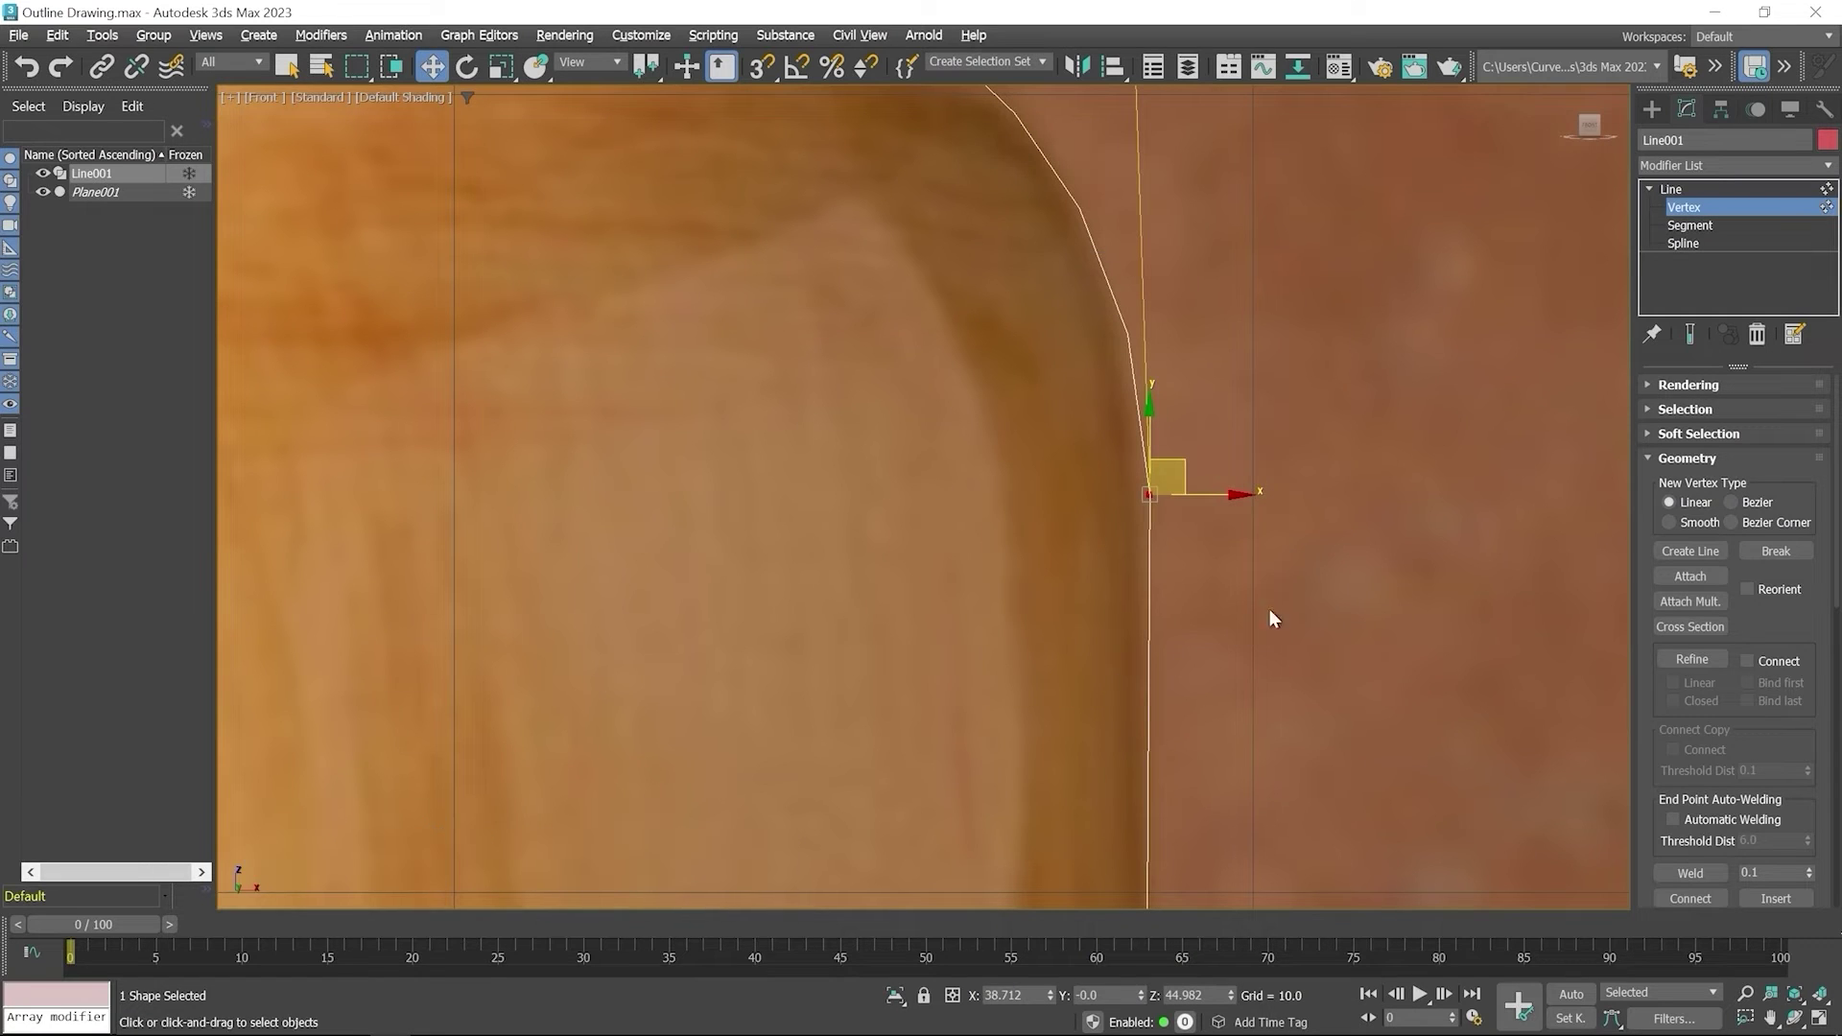
click(1340, 562)
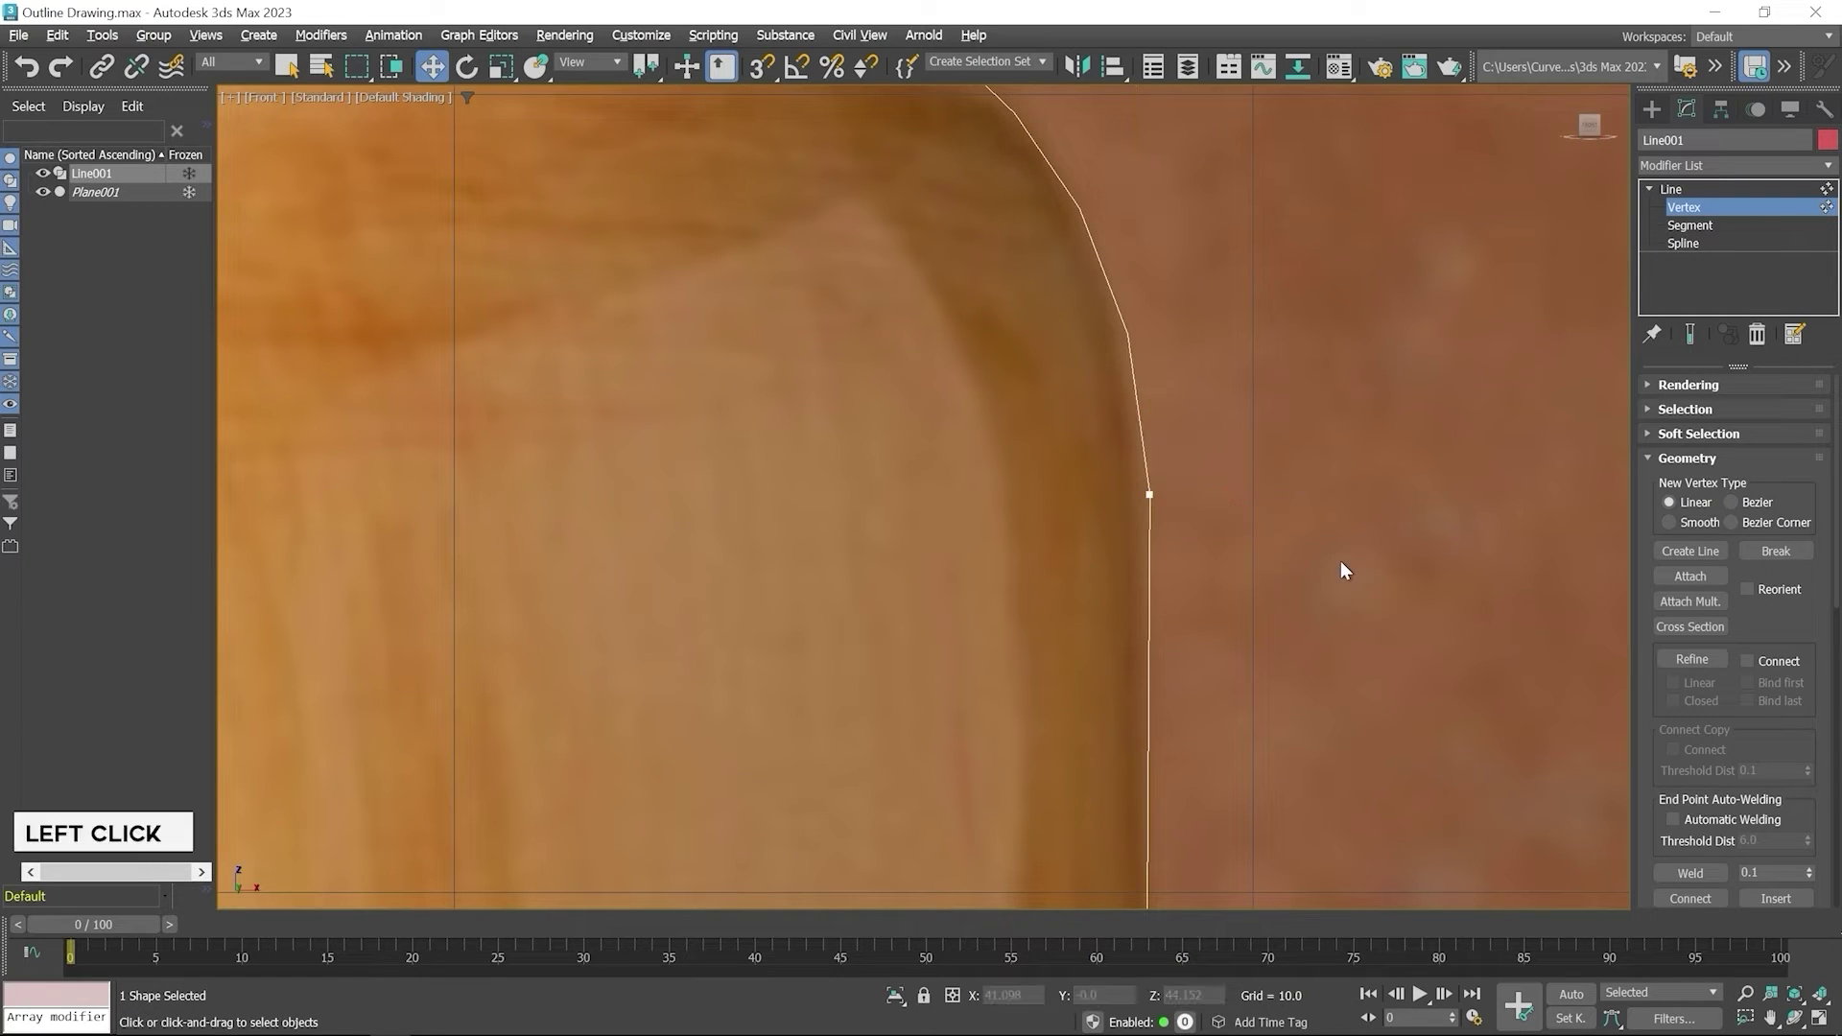
click(1151, 495)
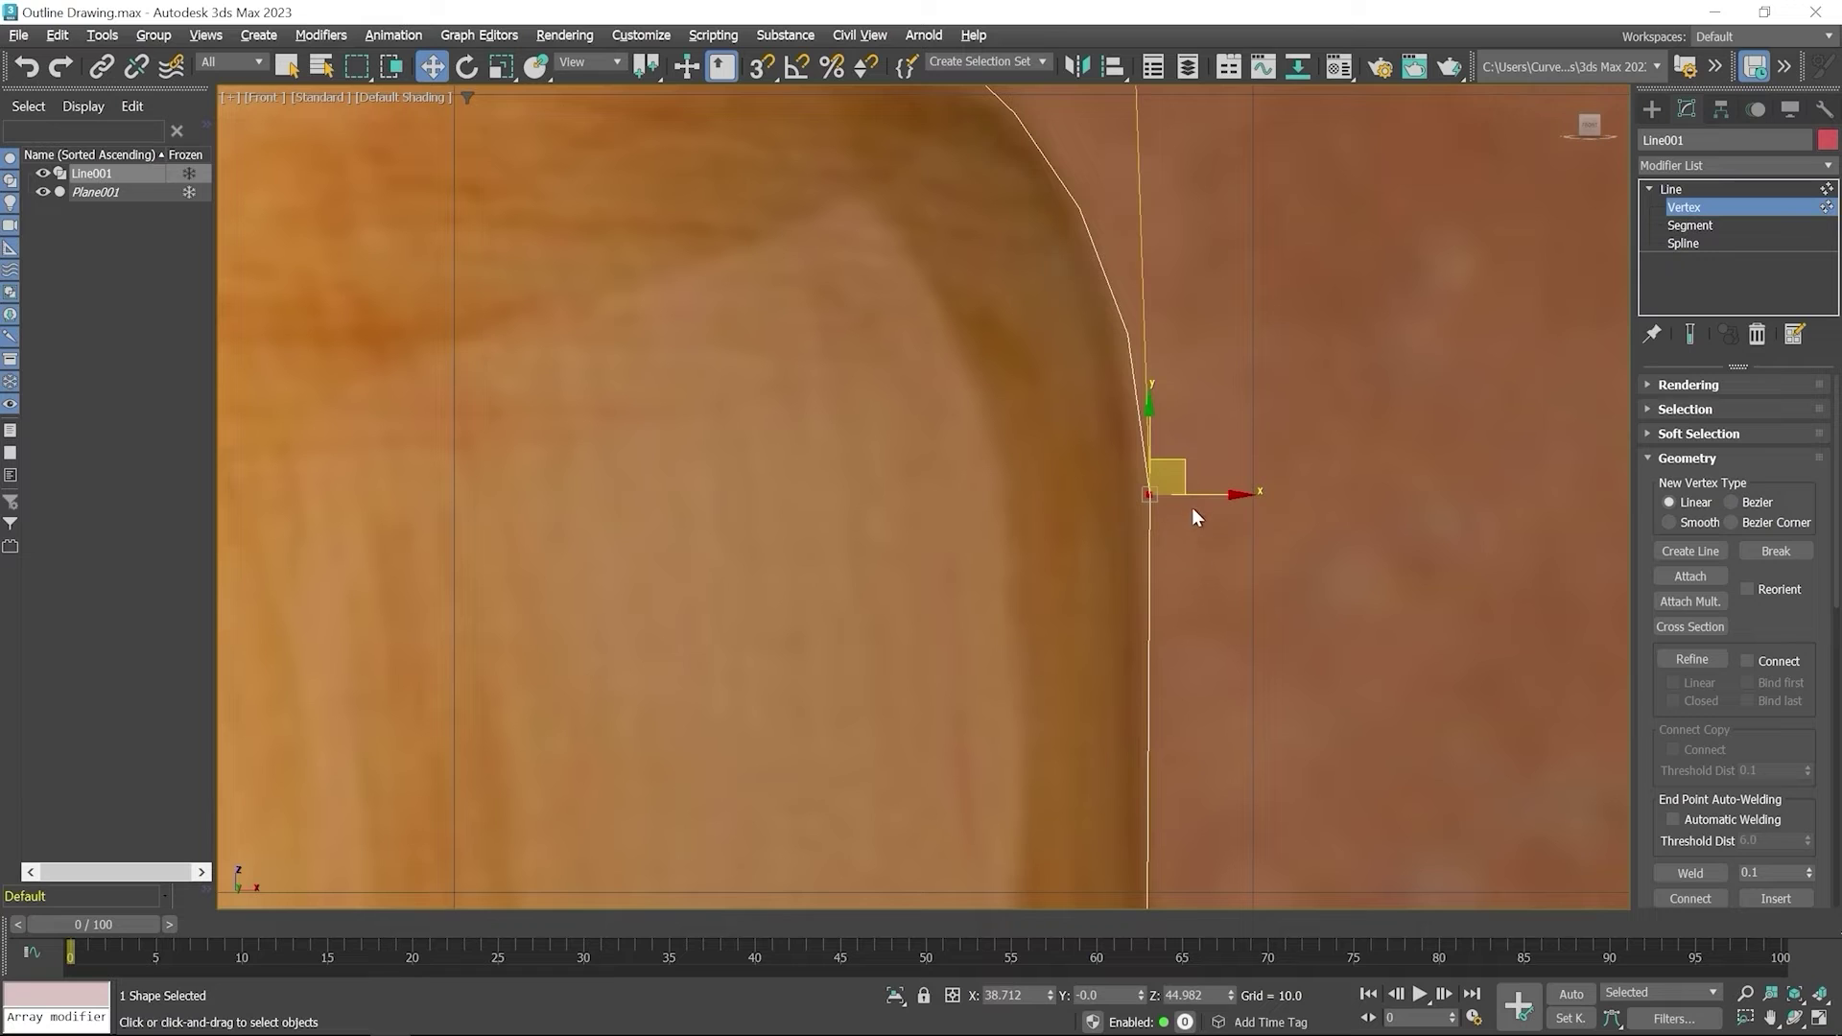
drag(1186, 476, 1264, 448)
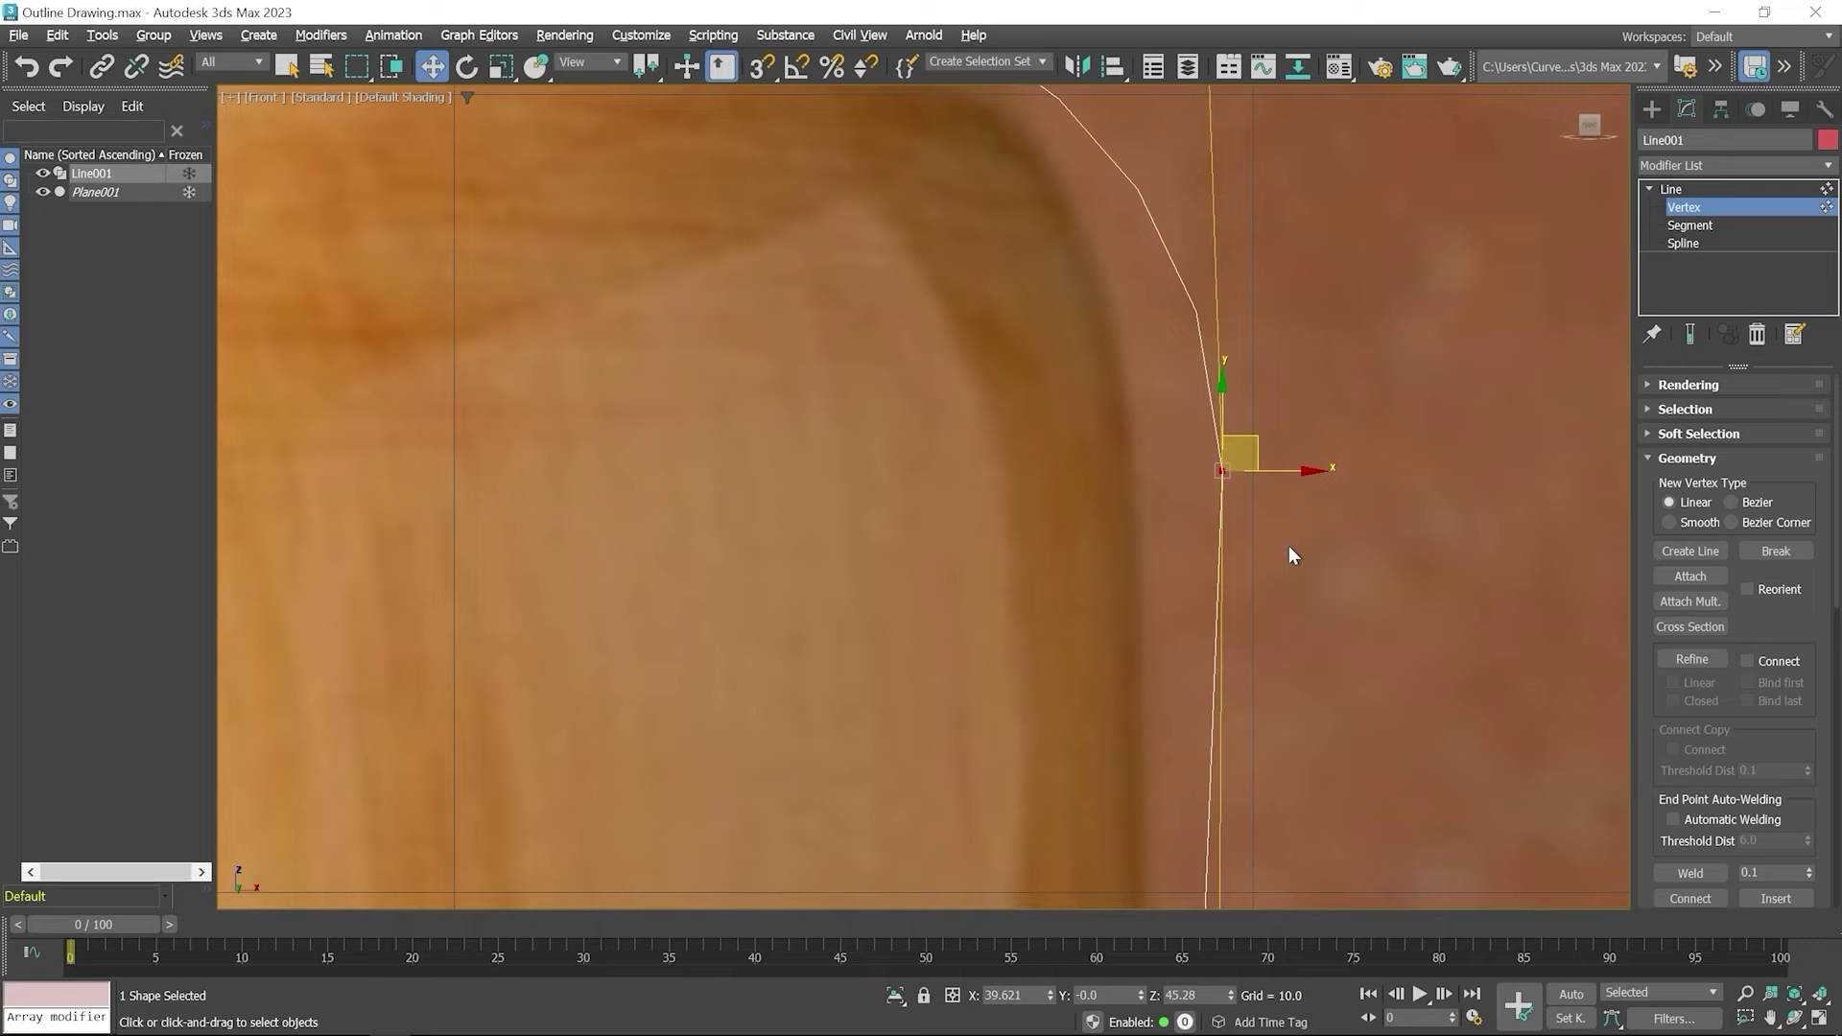
- Undo the welded vertex nudge and exit Vertex mode to the Line level
key(ctrl+z)
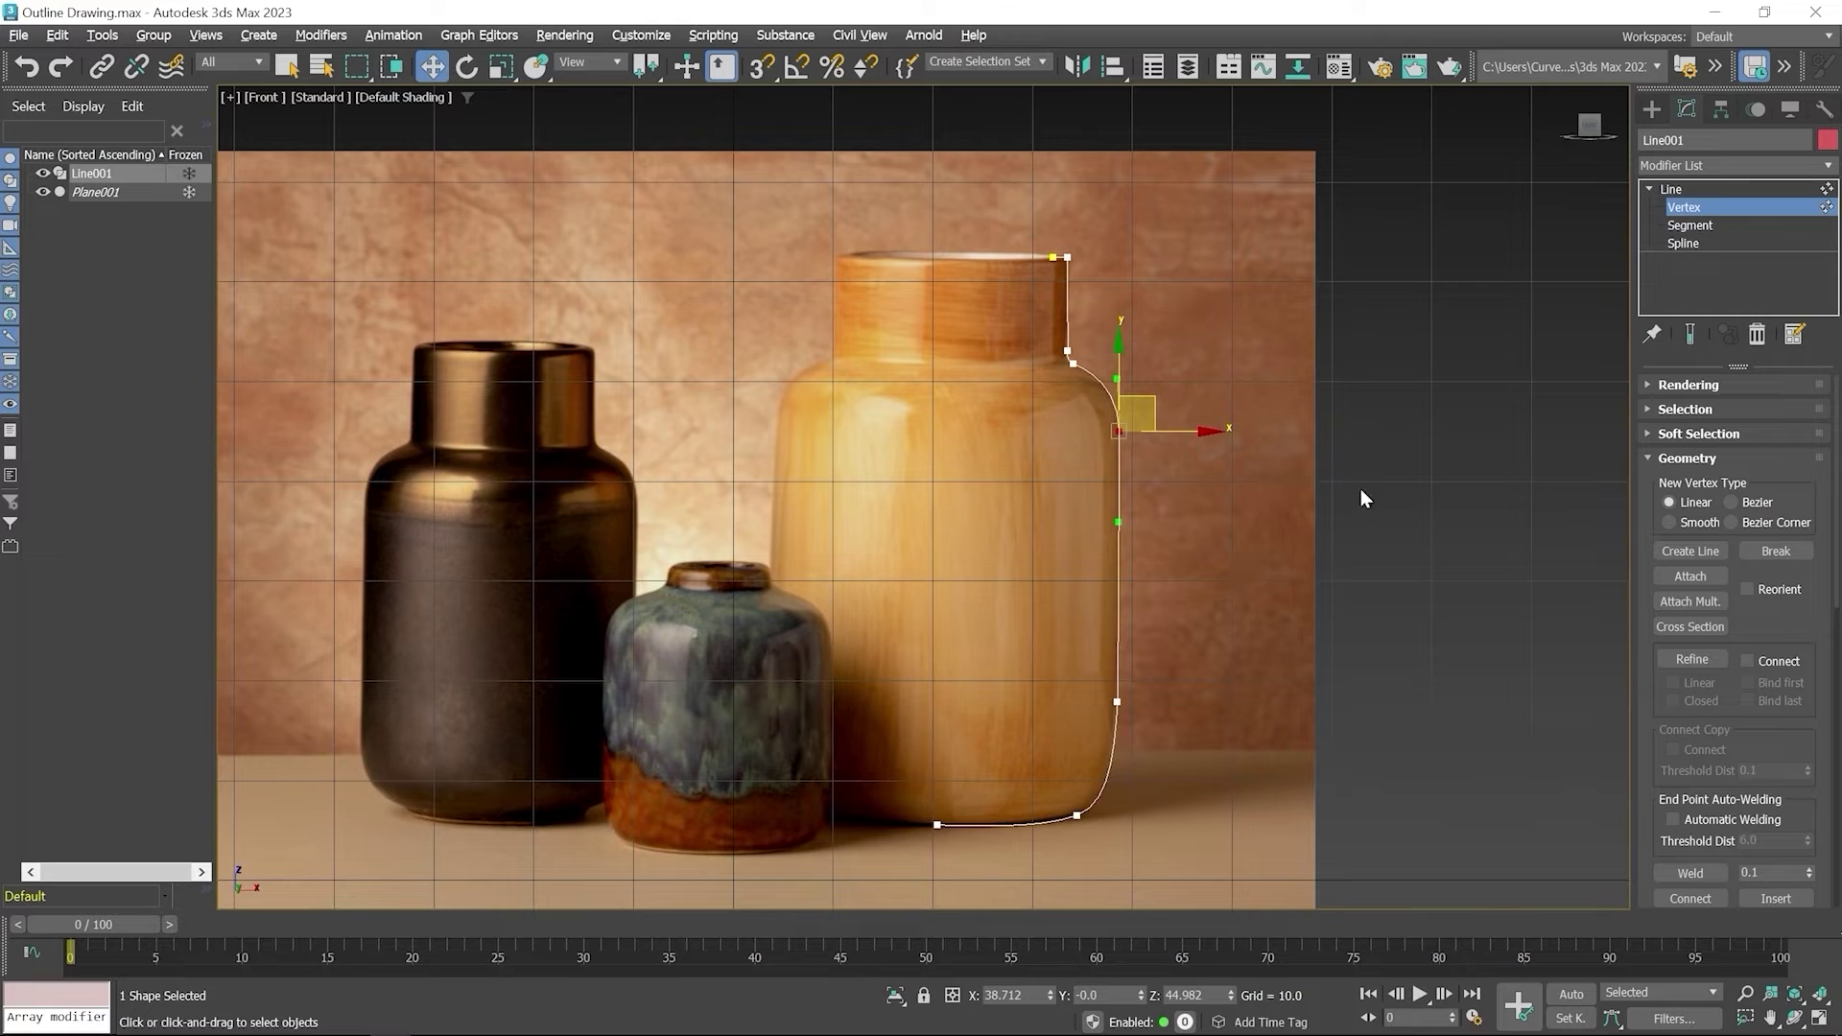
click(1684, 209)
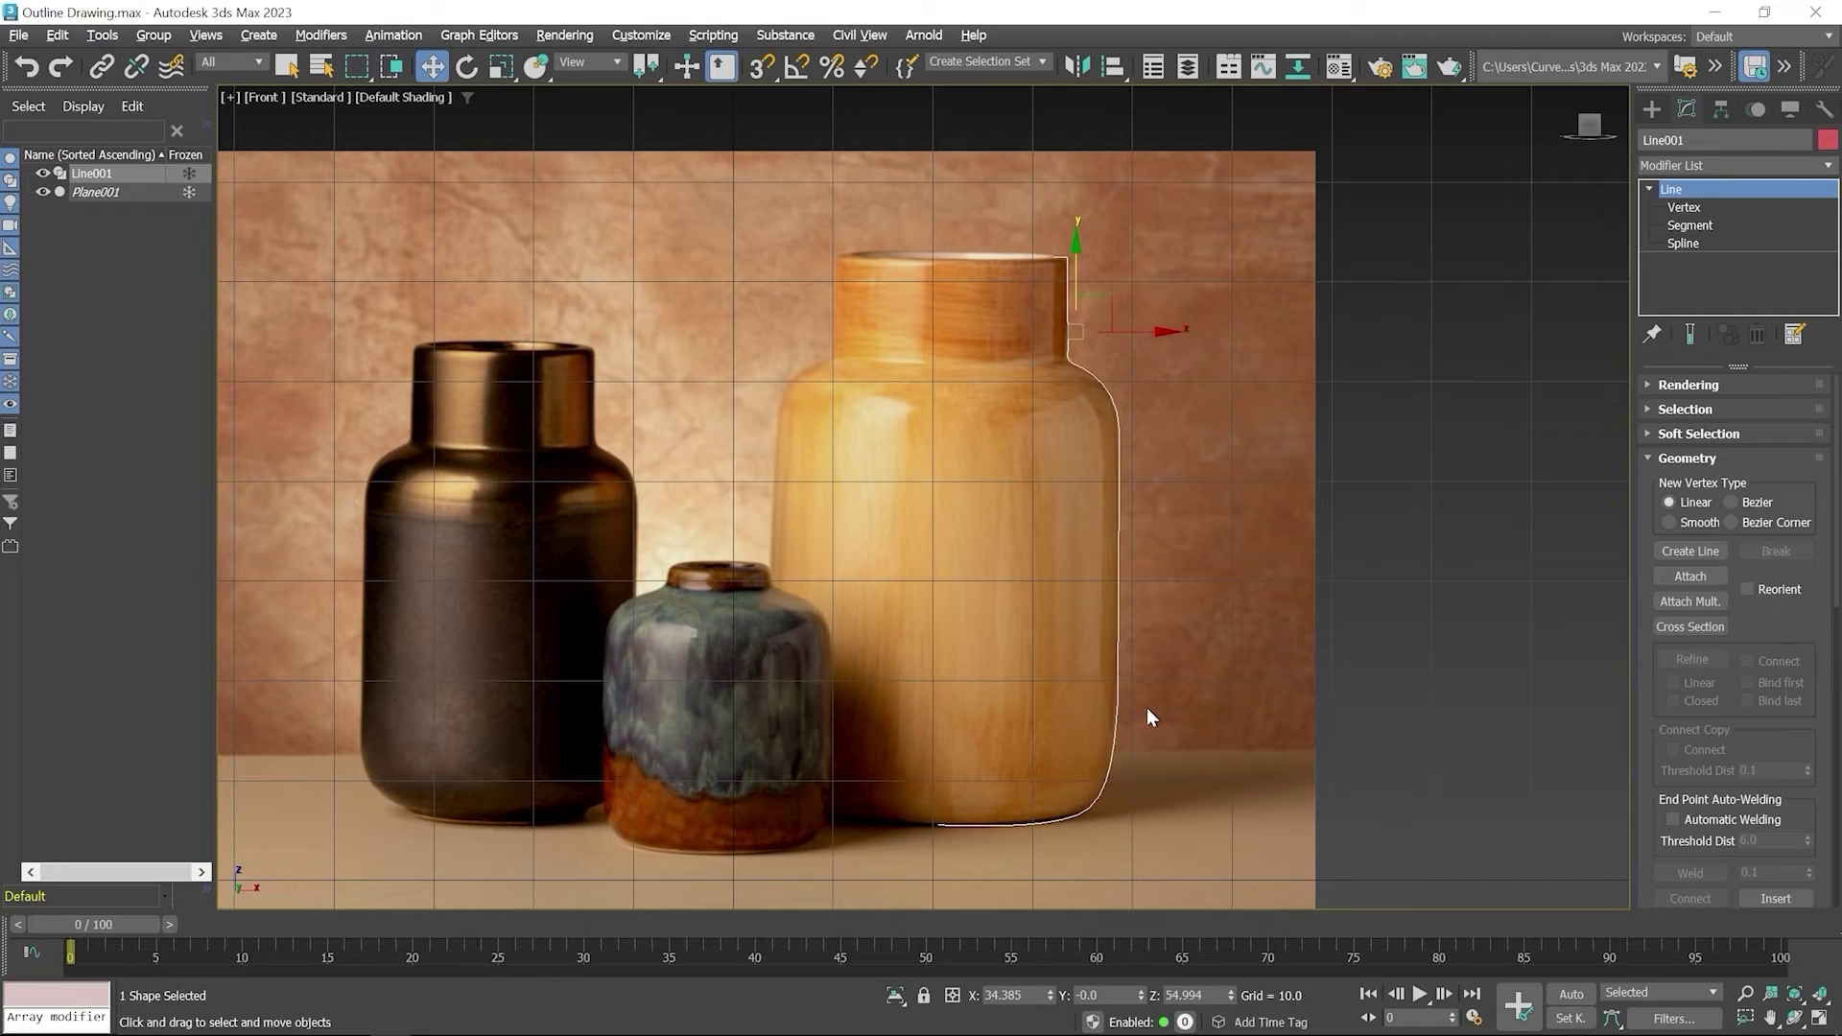
- Use Refine to insert a vertex midway down the outline's right side
right_click(1140, 522)
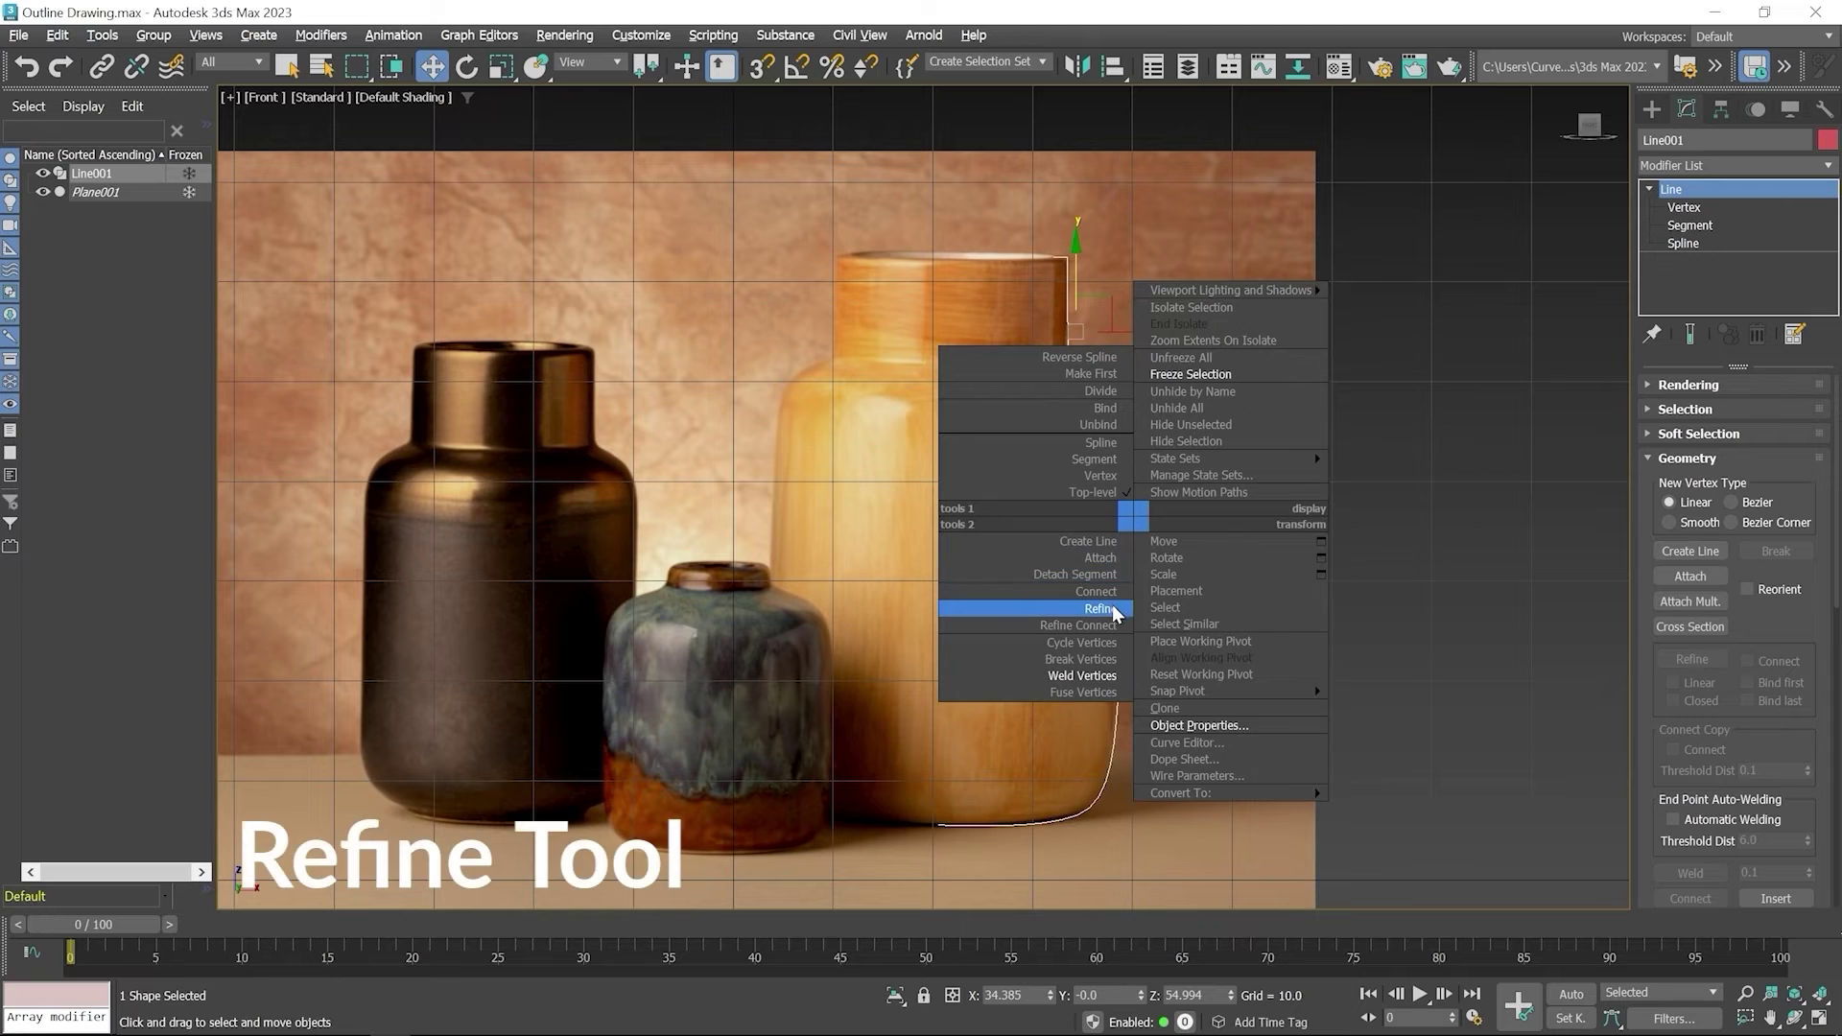
click(1101, 608)
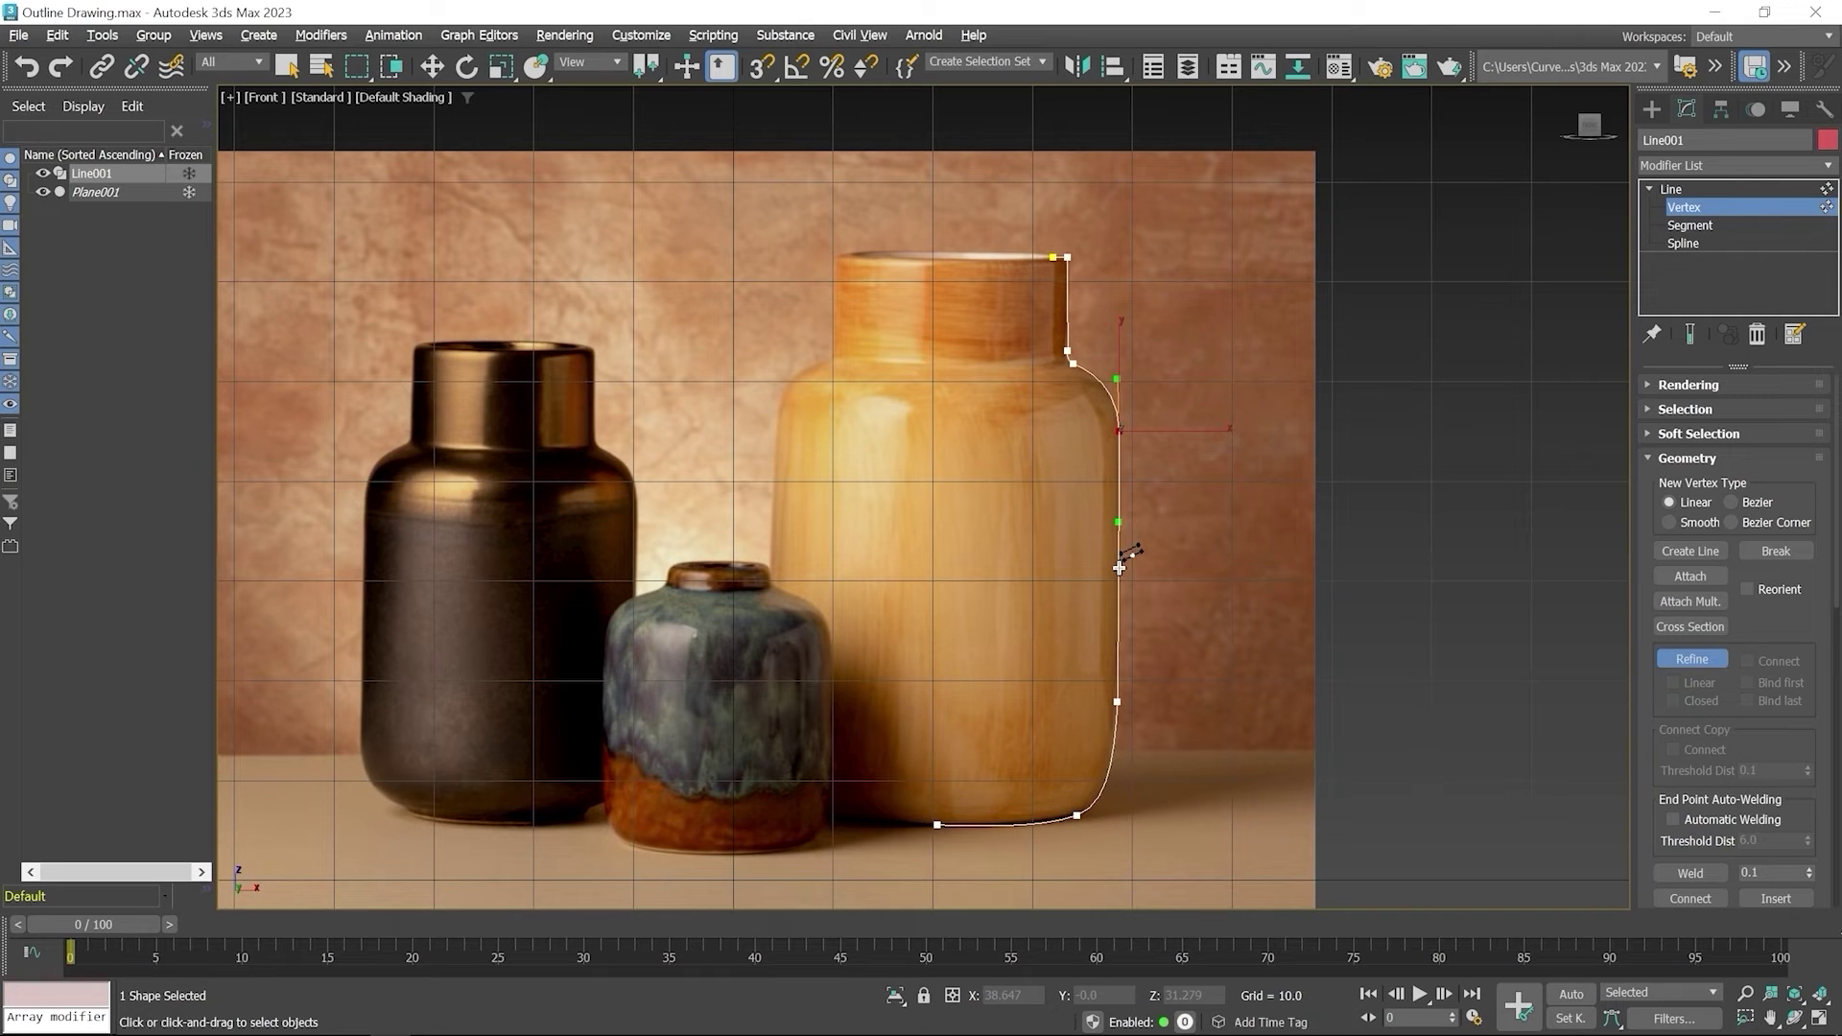
click(1119, 568)
right_click(1259, 573)
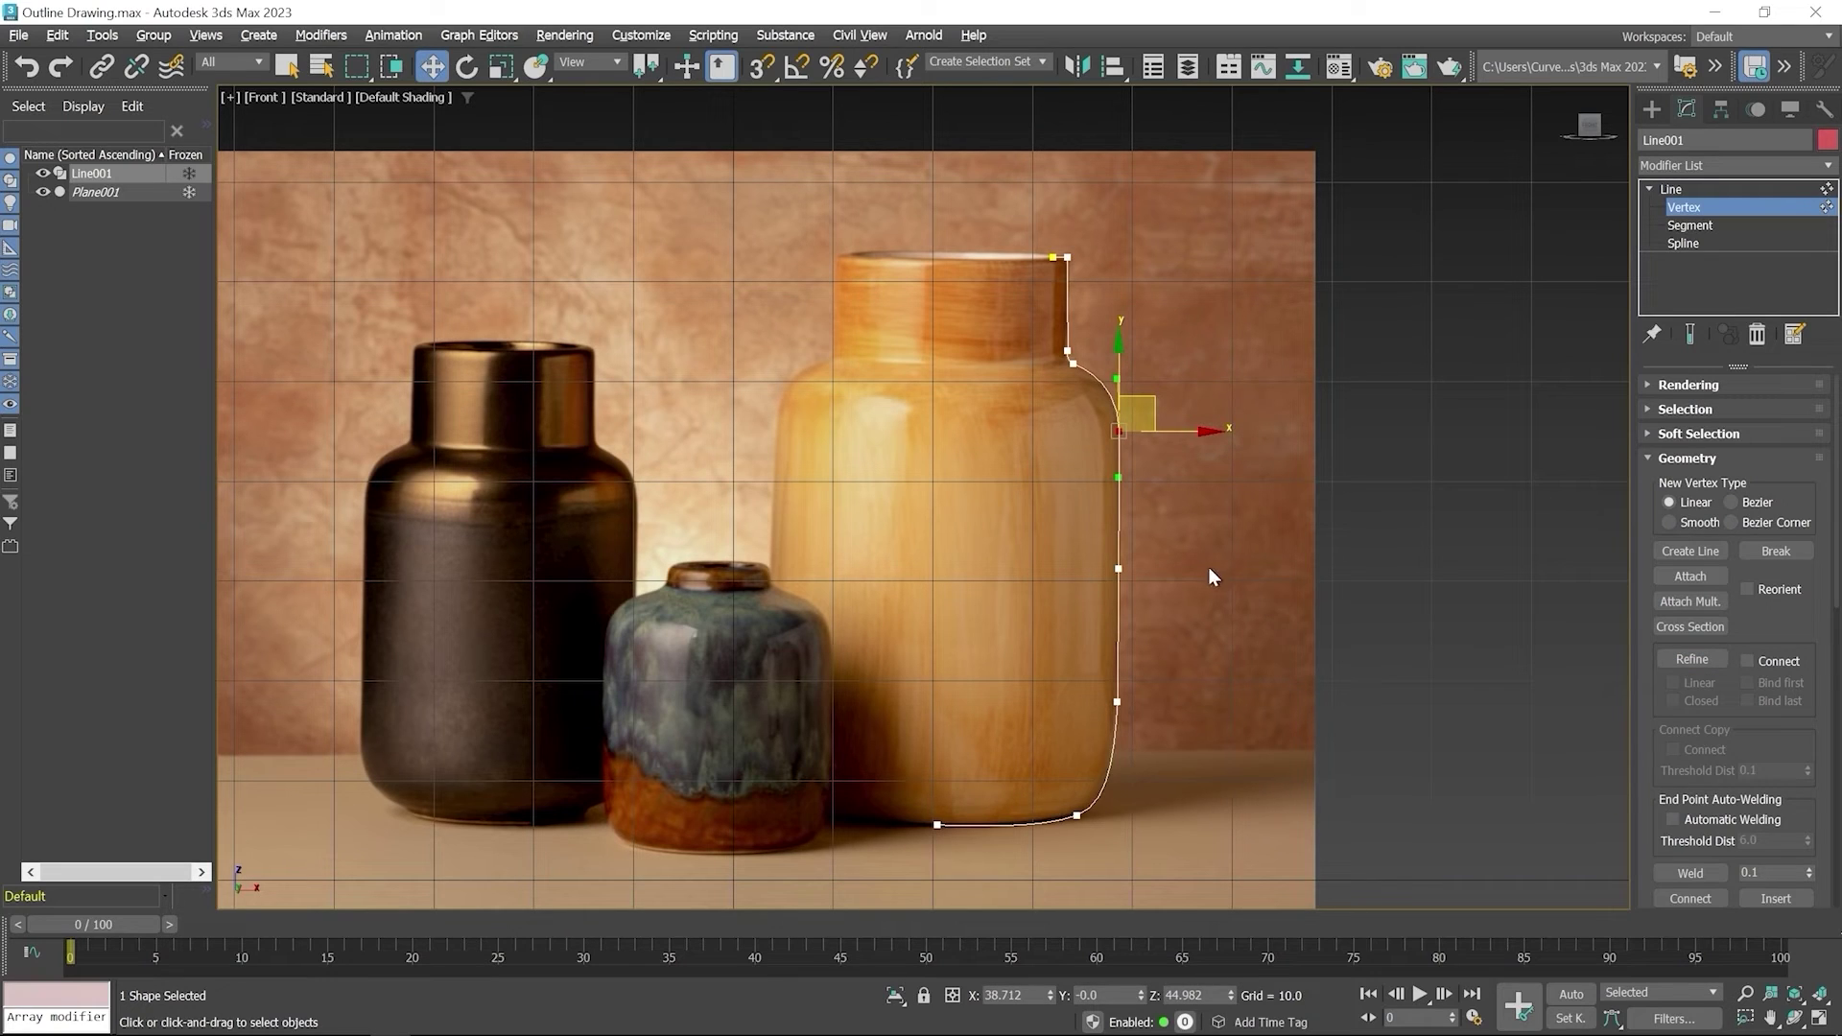
- Move the new right-side vertex outward along X to bulge the outline, then select the lower vertex
drag(1182, 558, 1096, 608)
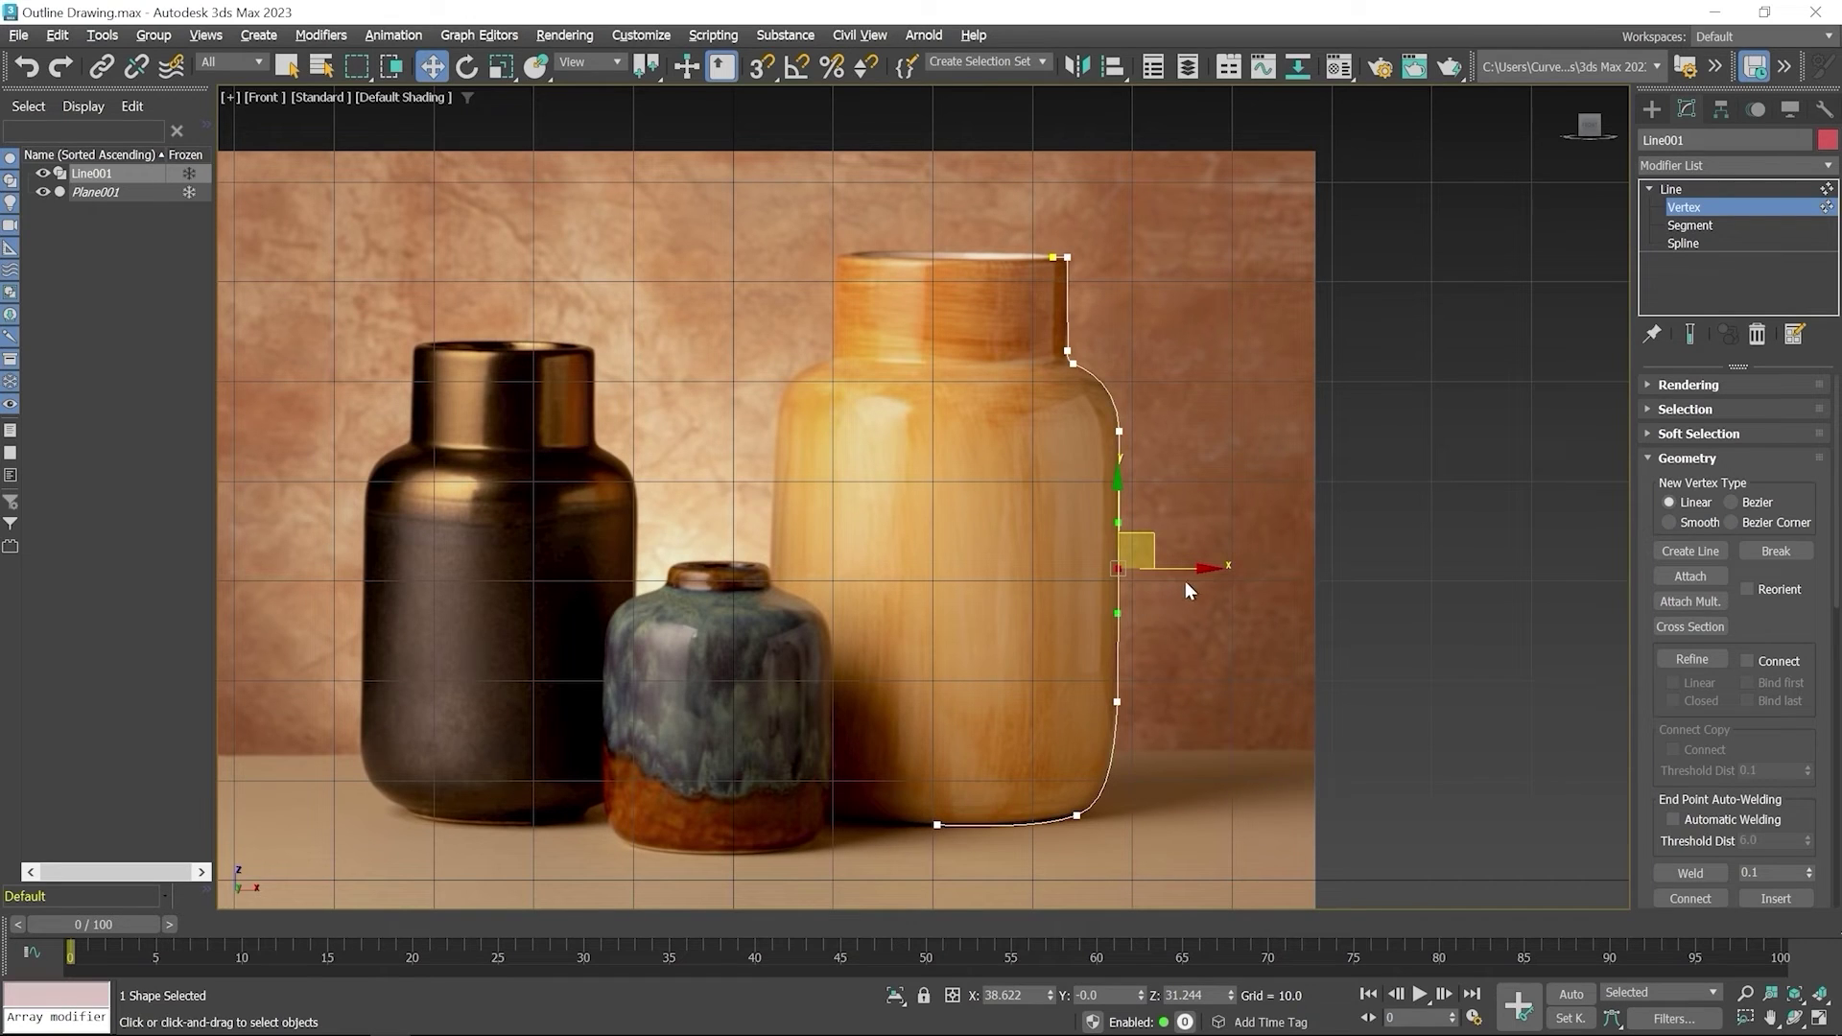
drag(1192, 565, 1223, 565)
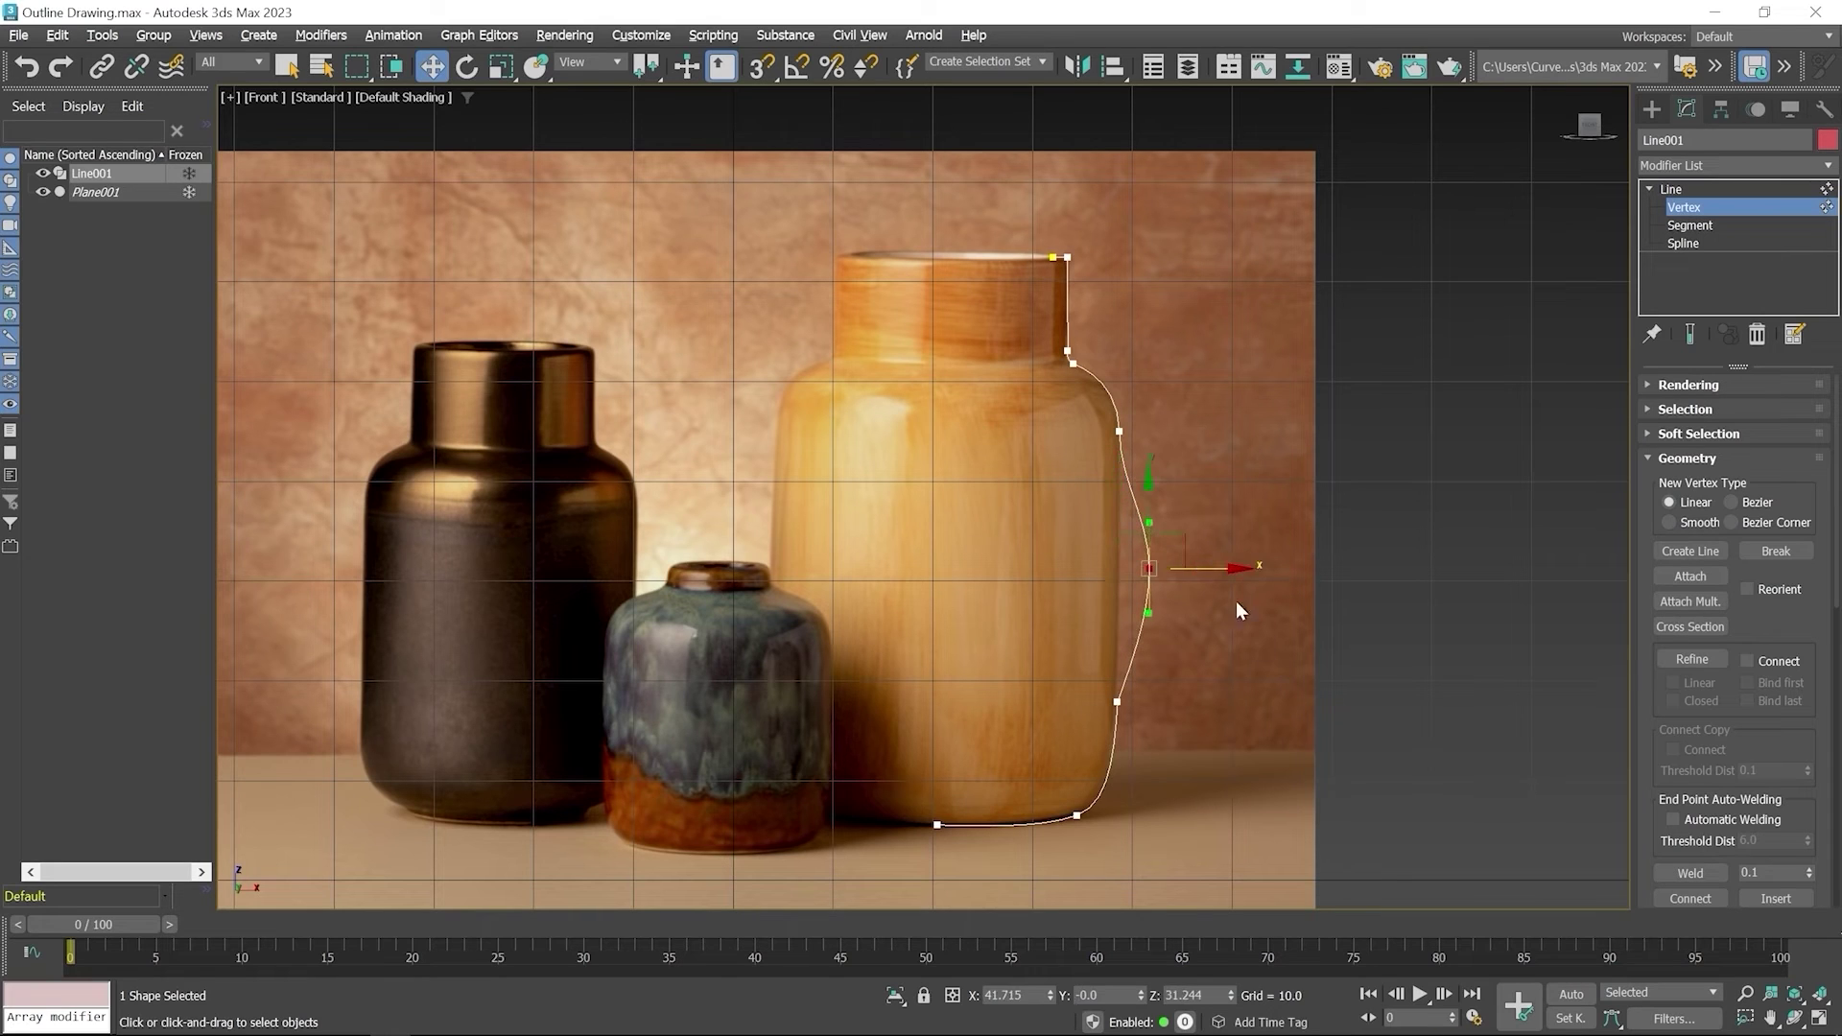
click(1119, 431)
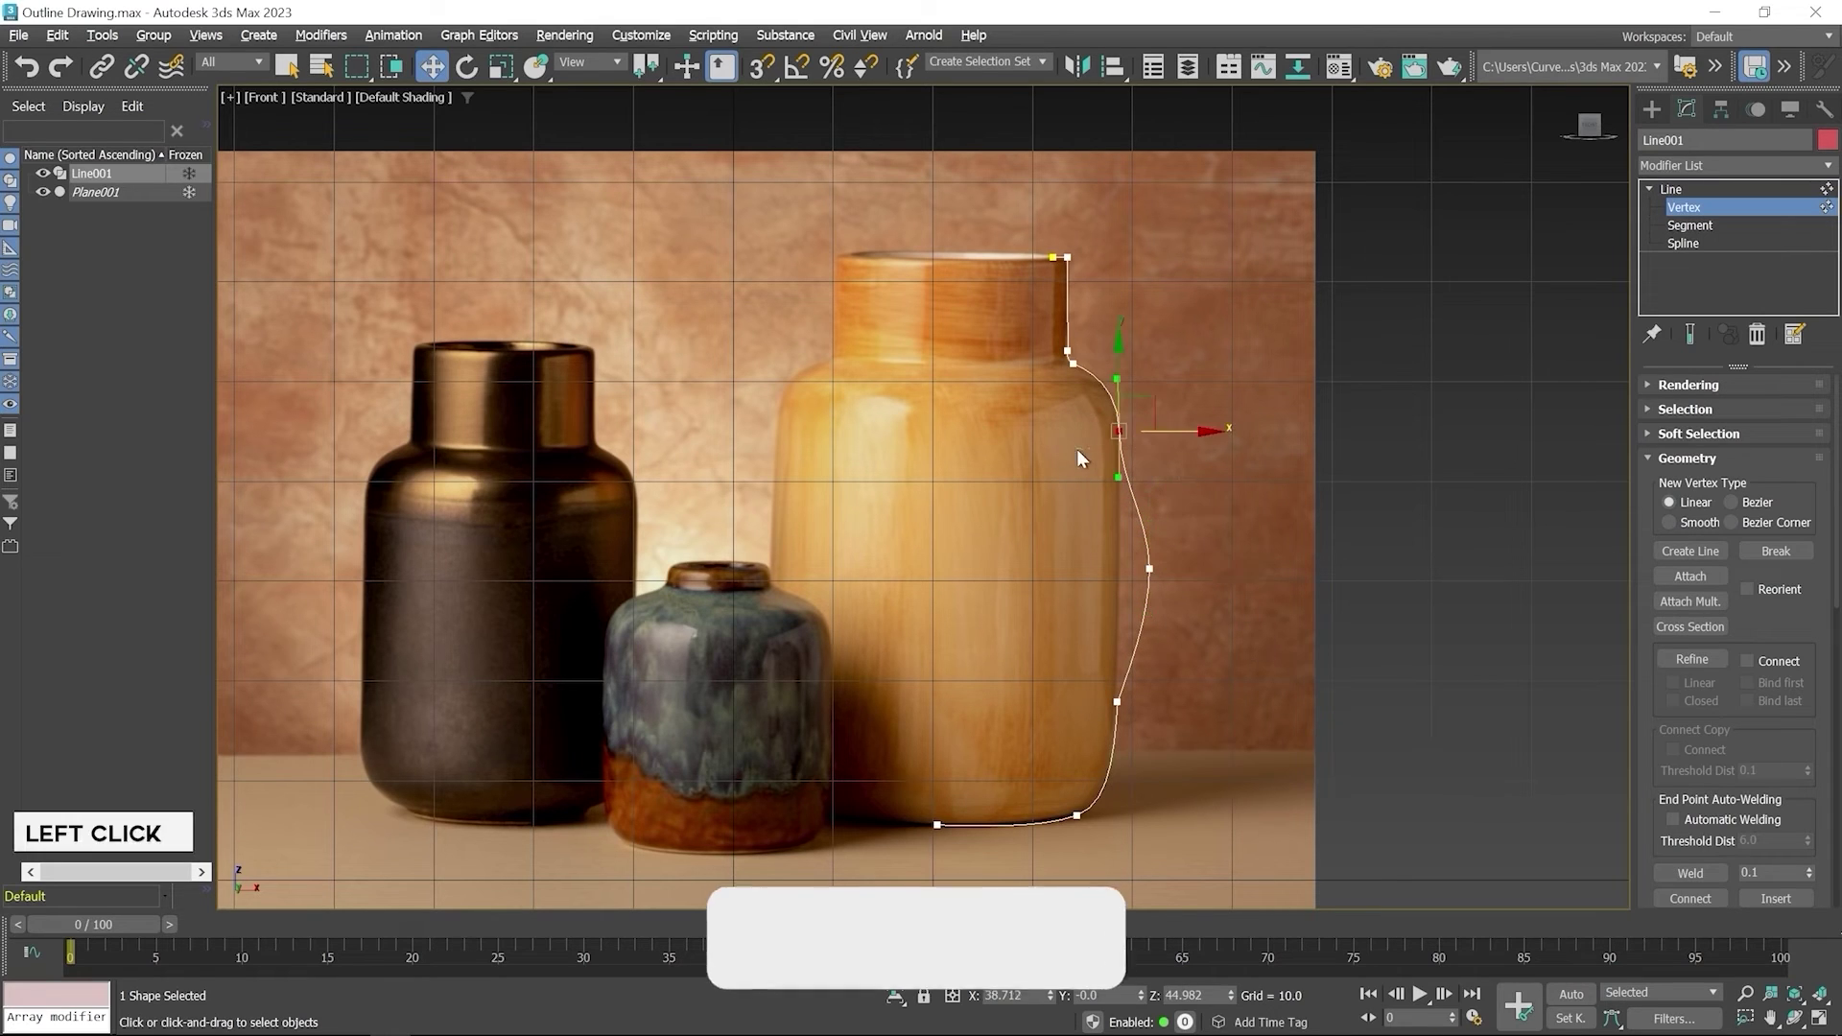
click(1119, 478)
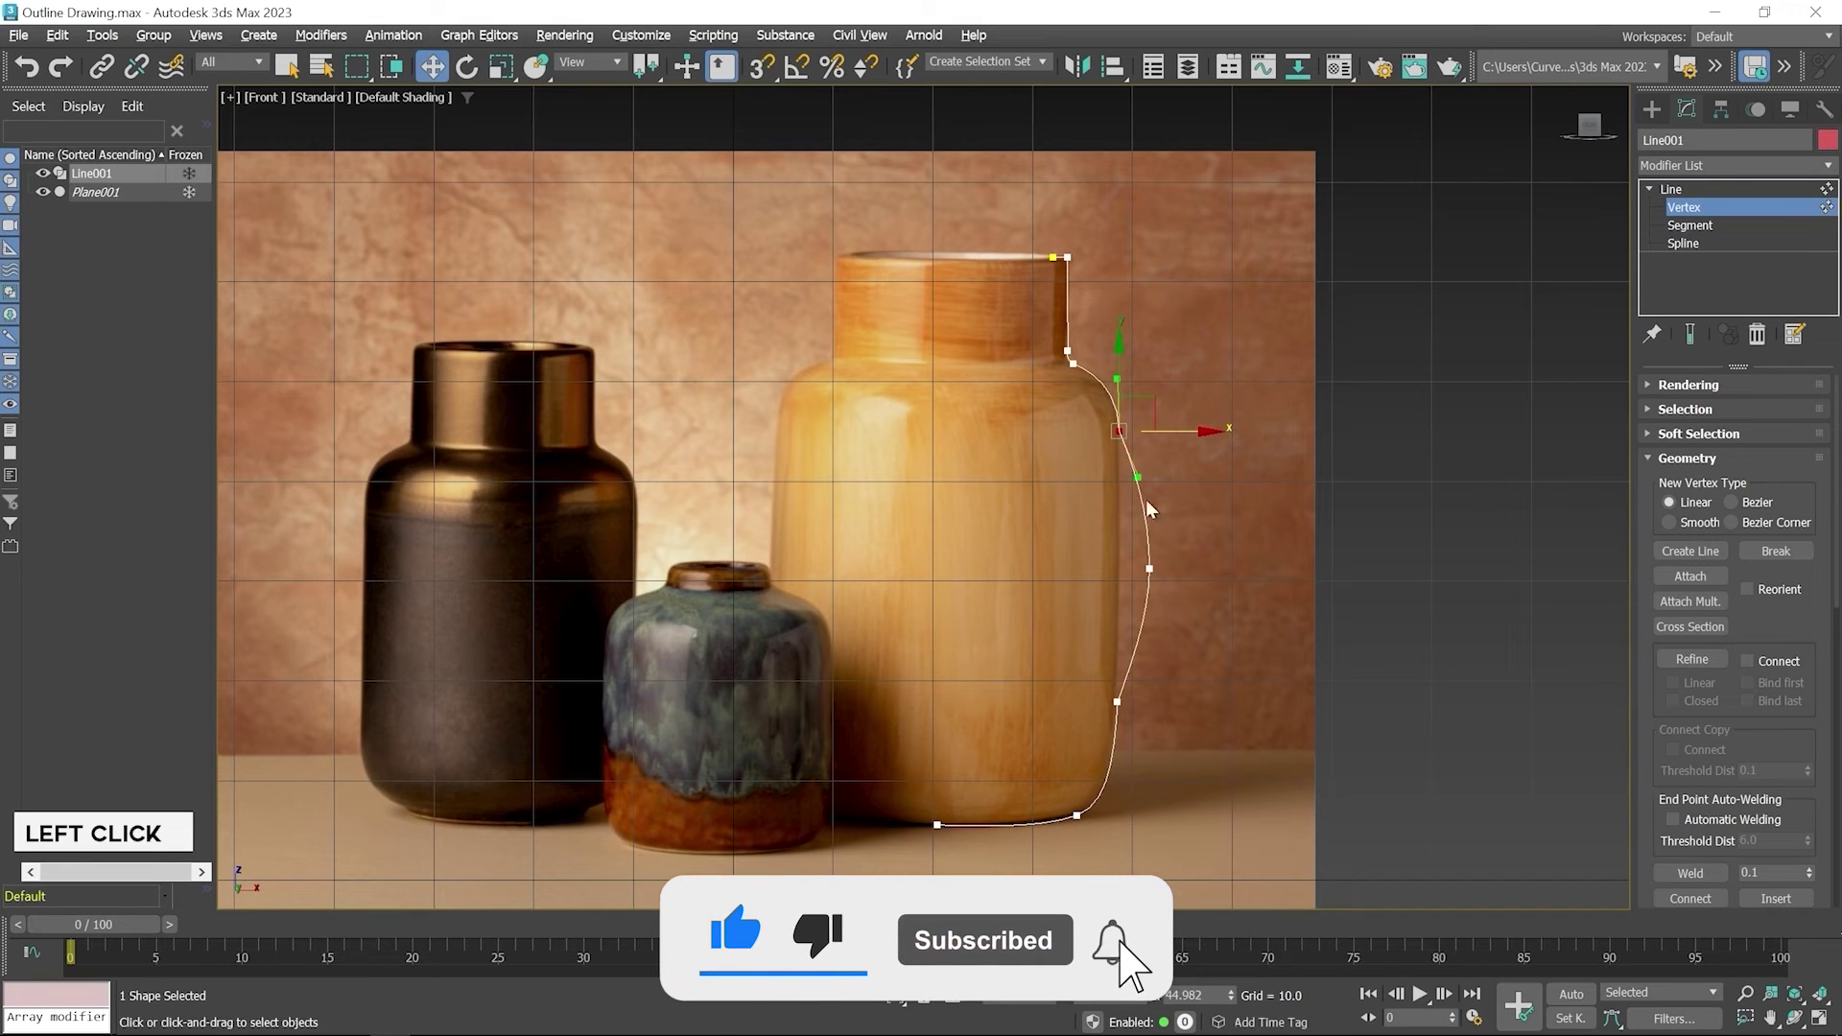
click(1117, 702)
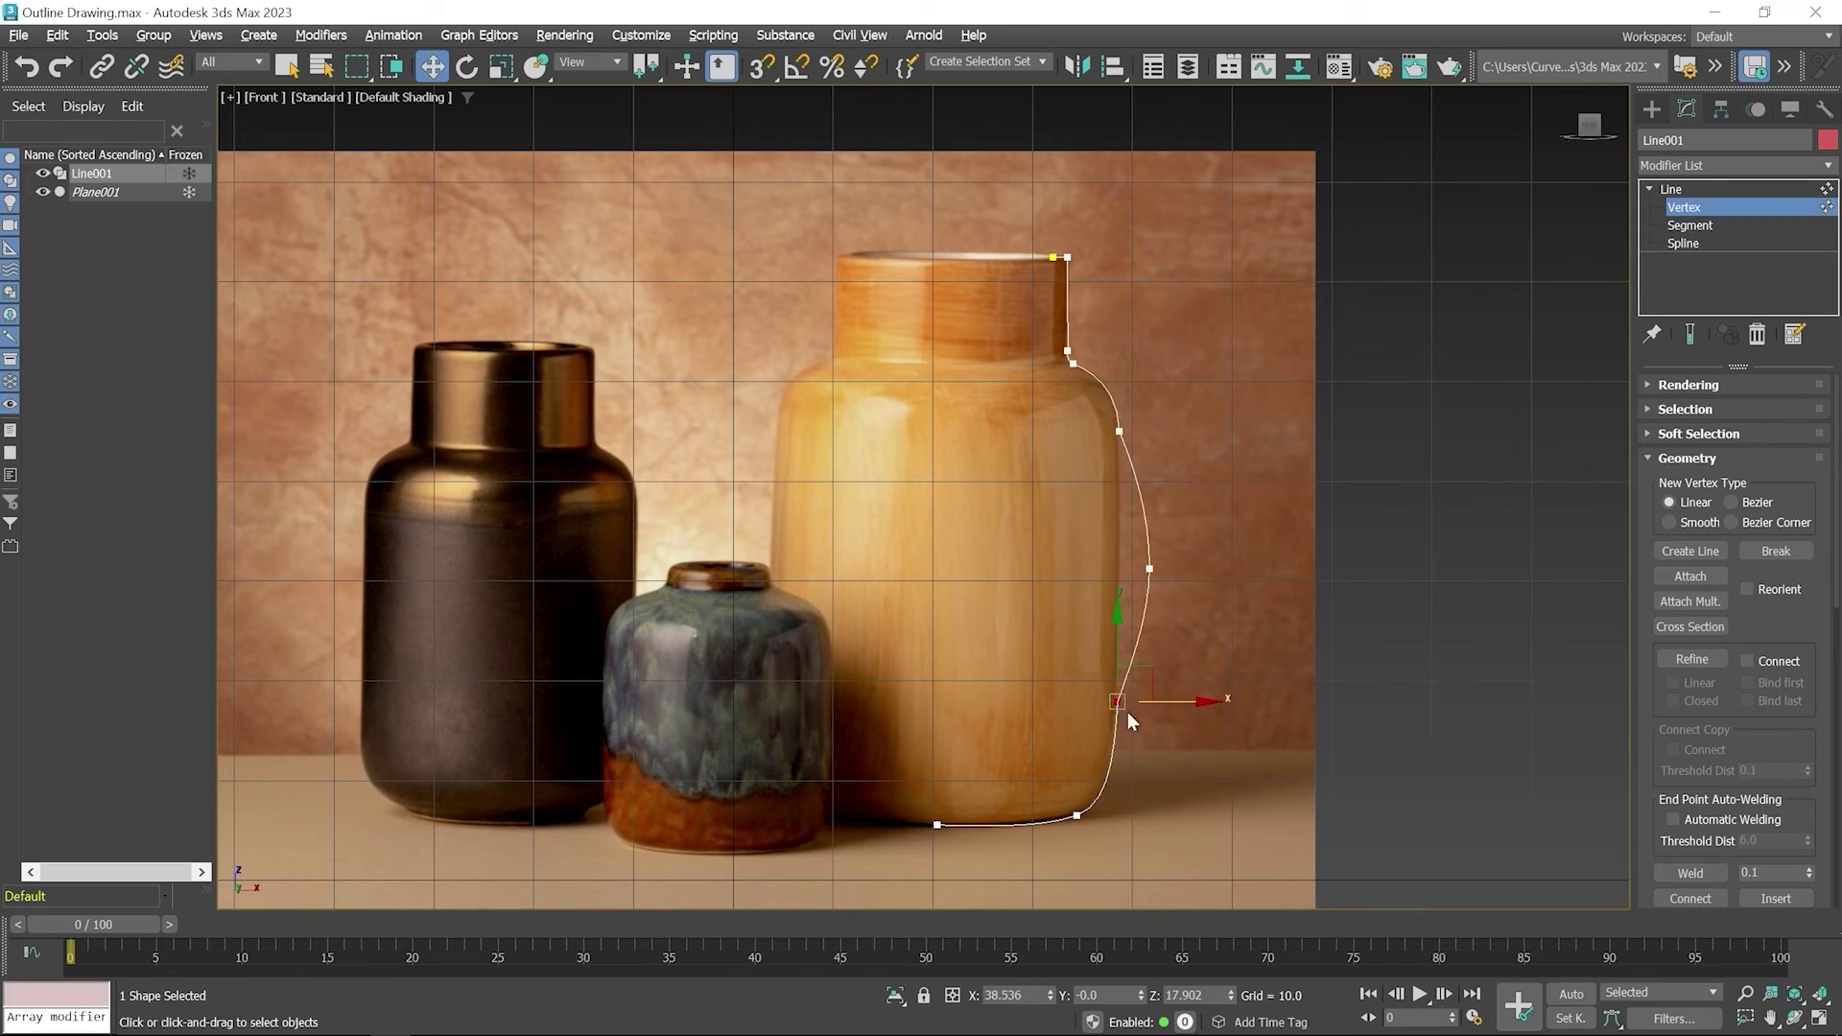
- Convert the lower right-side vertex to Bezier Corner and adjust its upper handle
right_click(1120, 708)
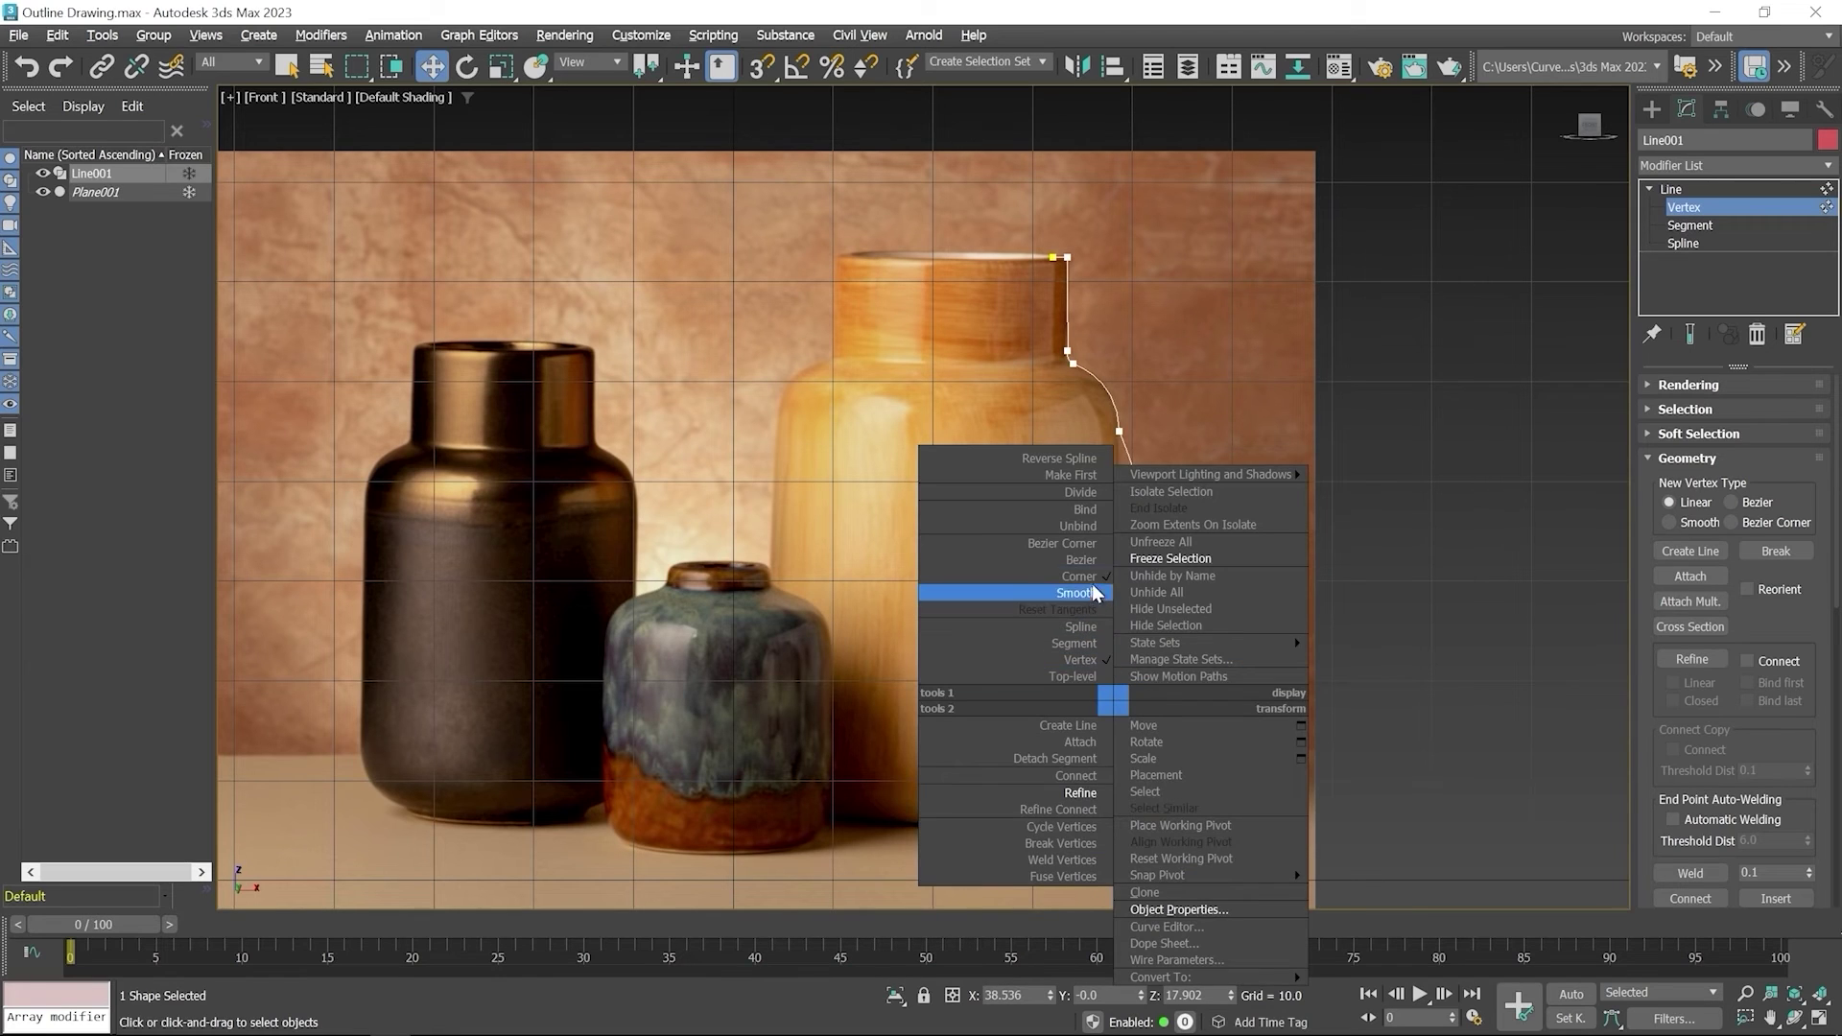
click(1074, 551)
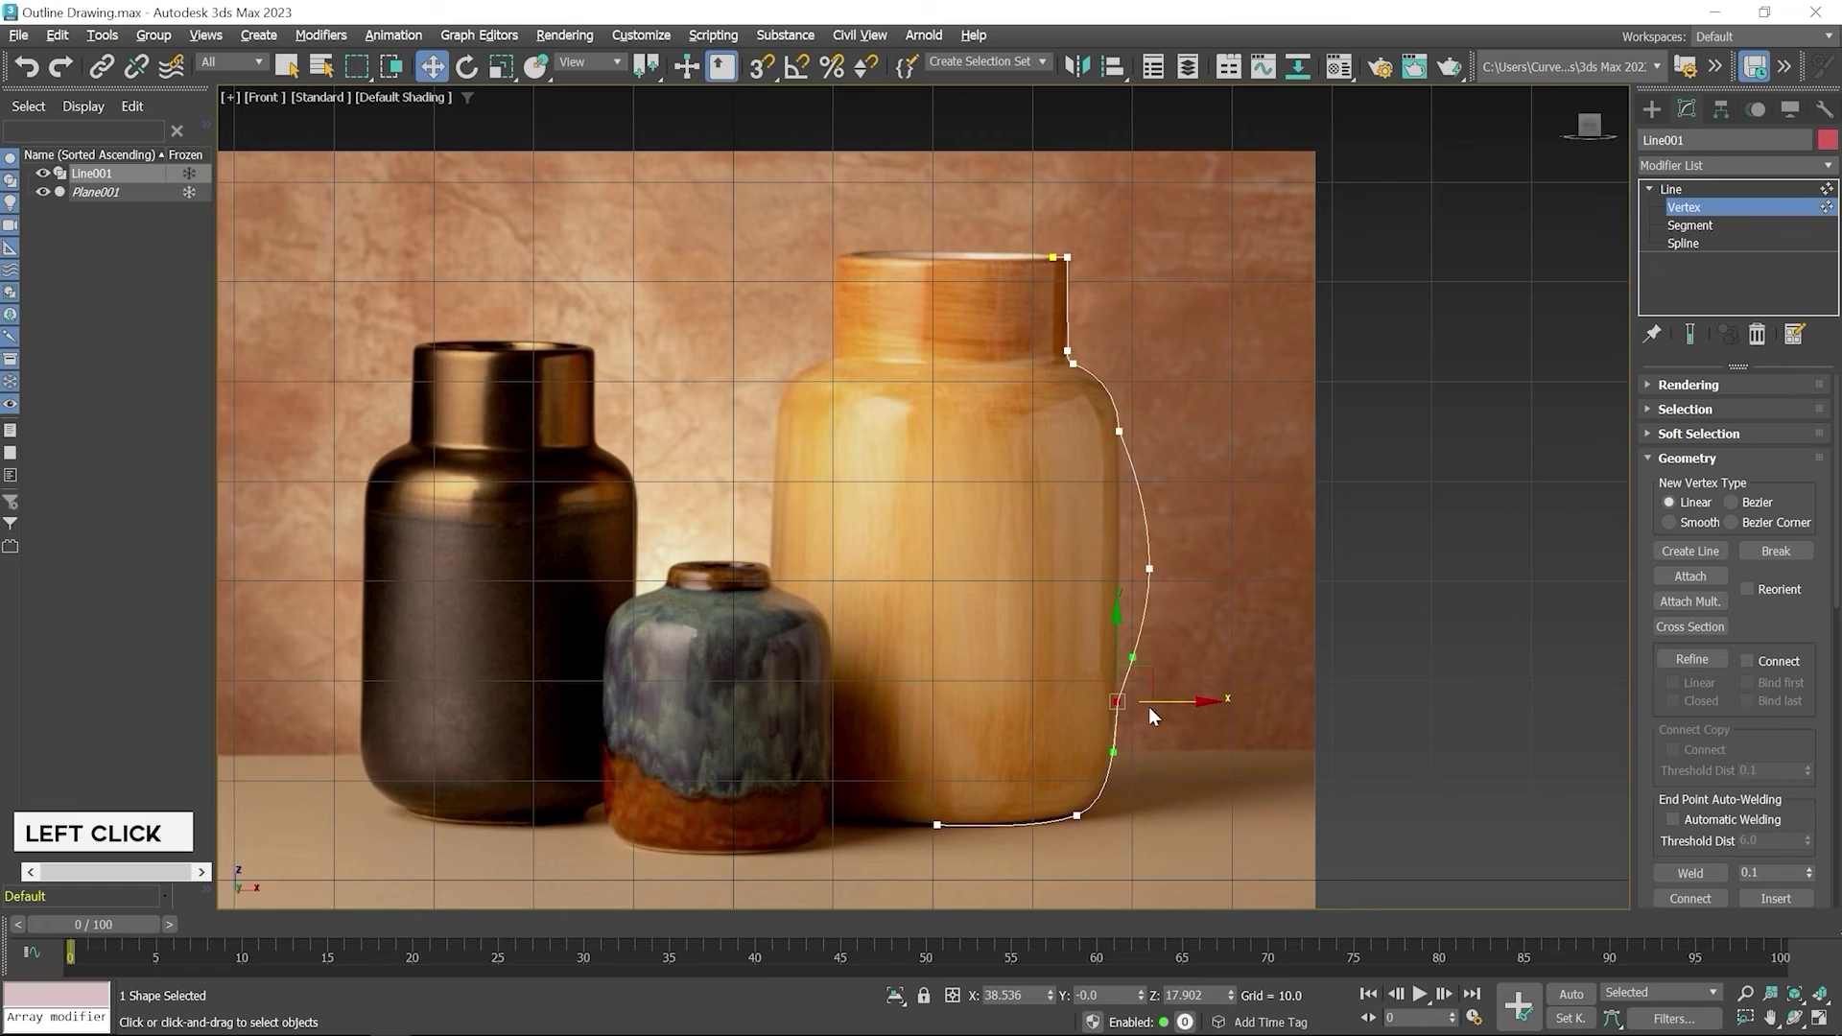
scroll(1149, 706, up, 3)
scroll(1149, 706, up, 3)
click(1139, 604)
scroll(1139, 605, down, 3)
- Refine two extra vertices onto the upper and lower parts of the bulge
right_click(1224, 539)
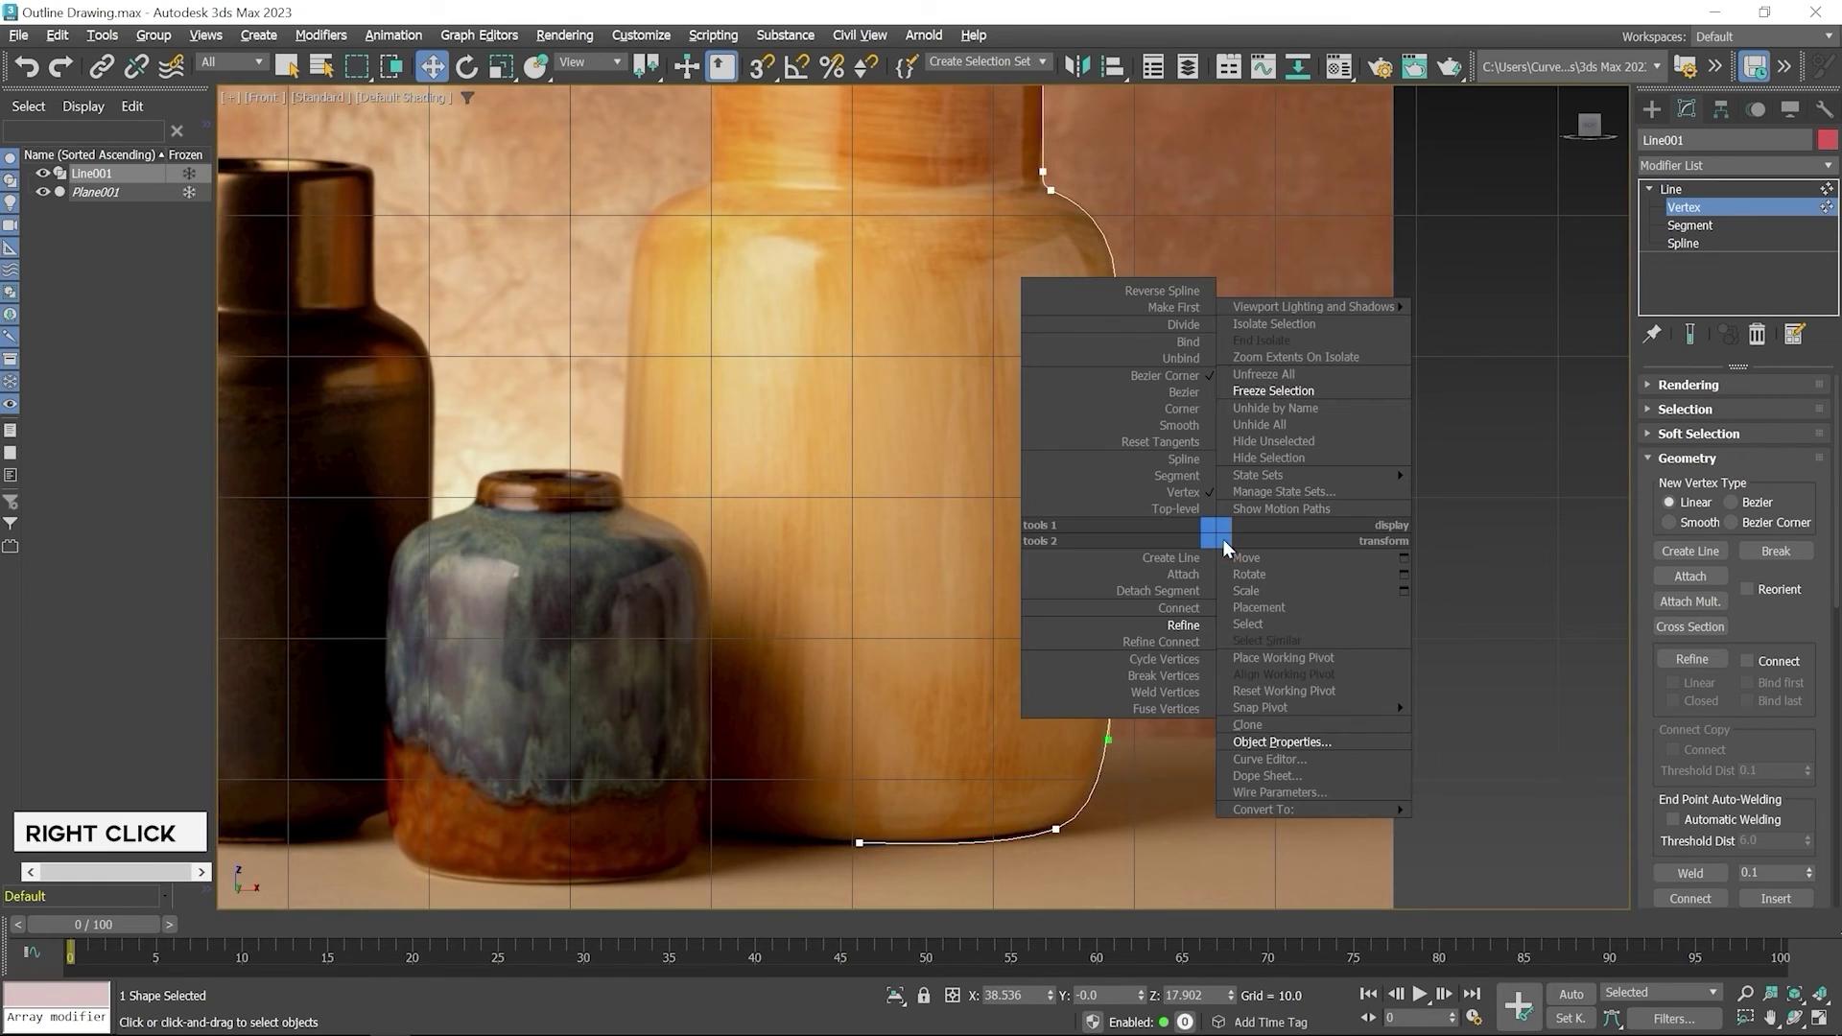
click(1188, 626)
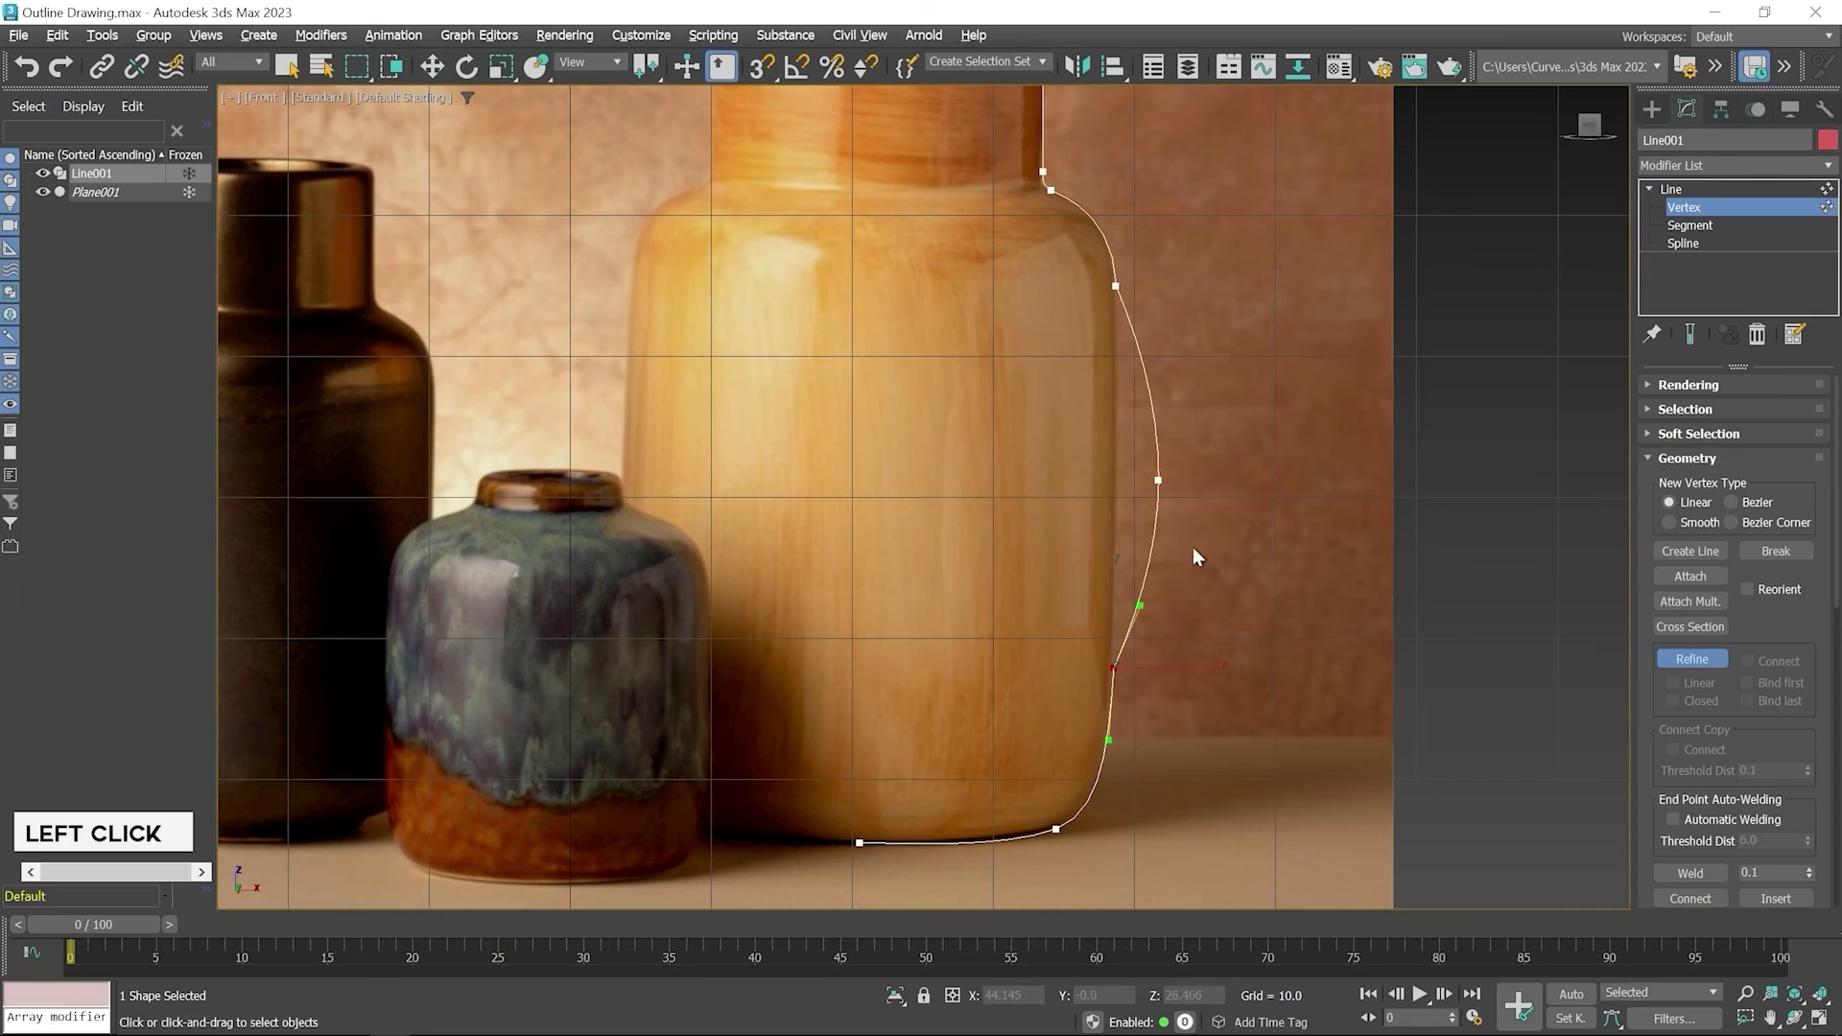
click(1145, 372)
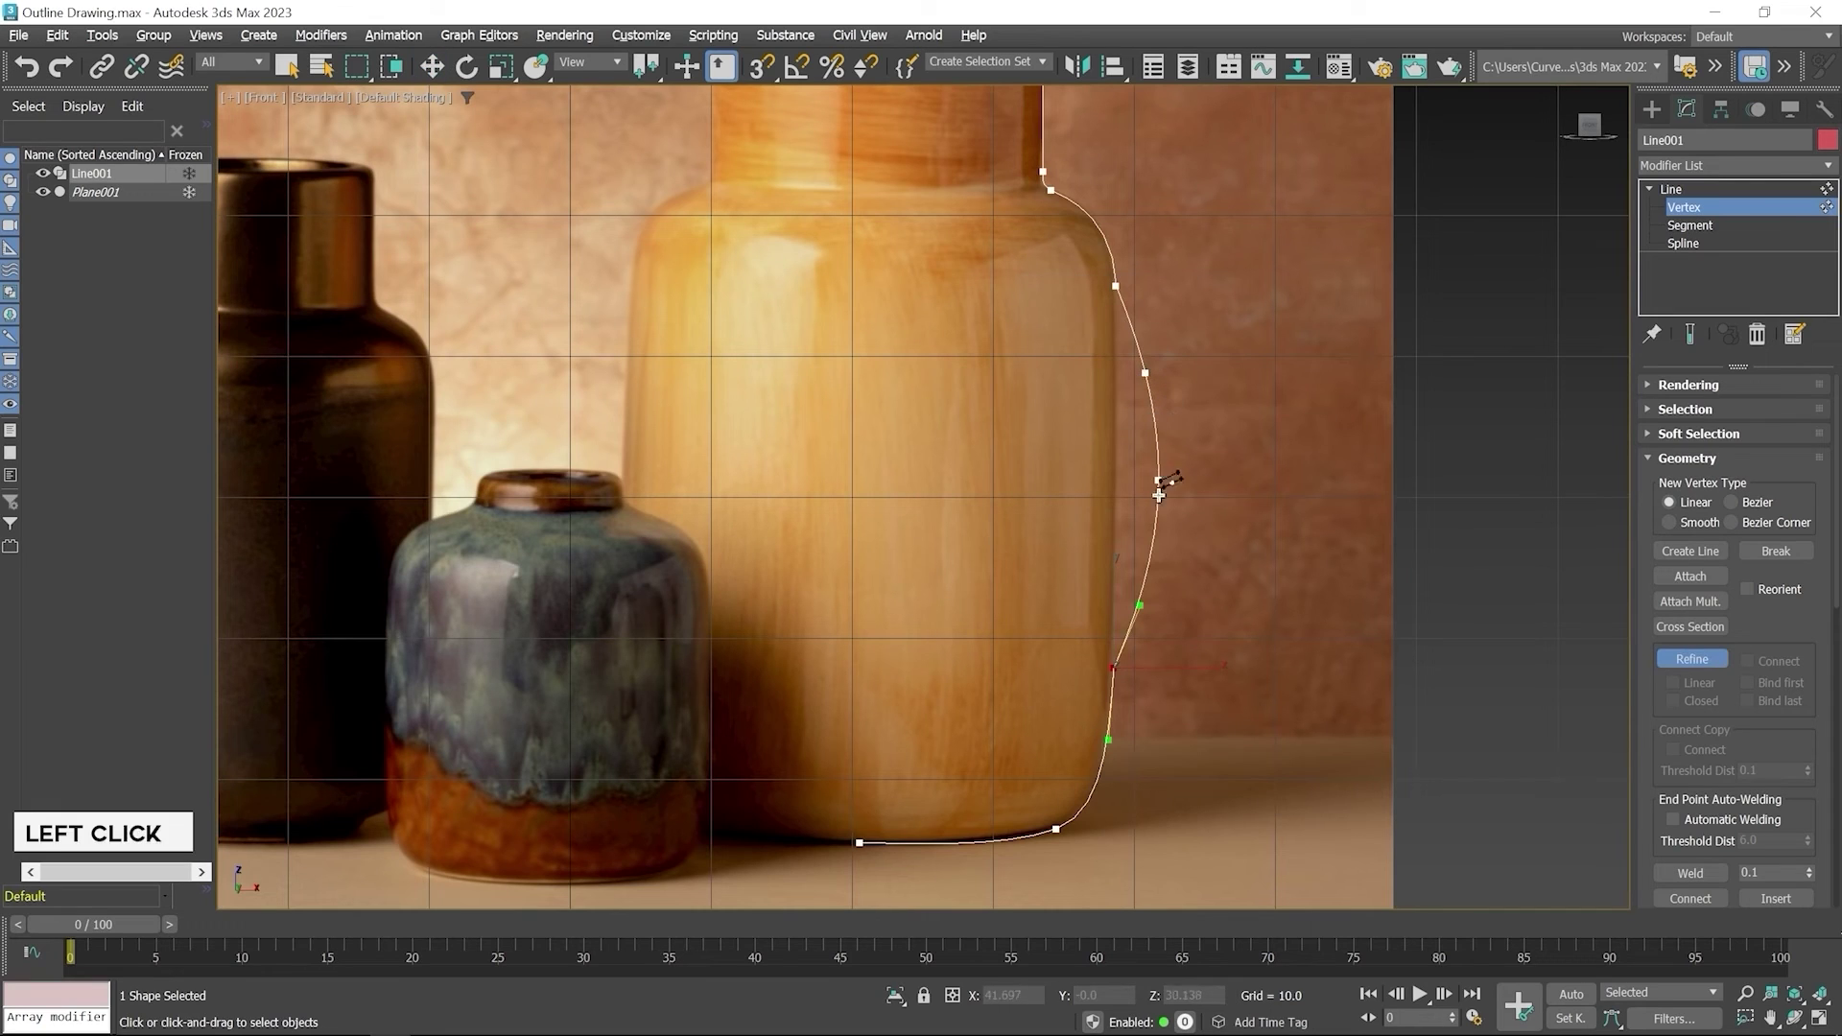
click(1148, 551)
right_click(1243, 539)
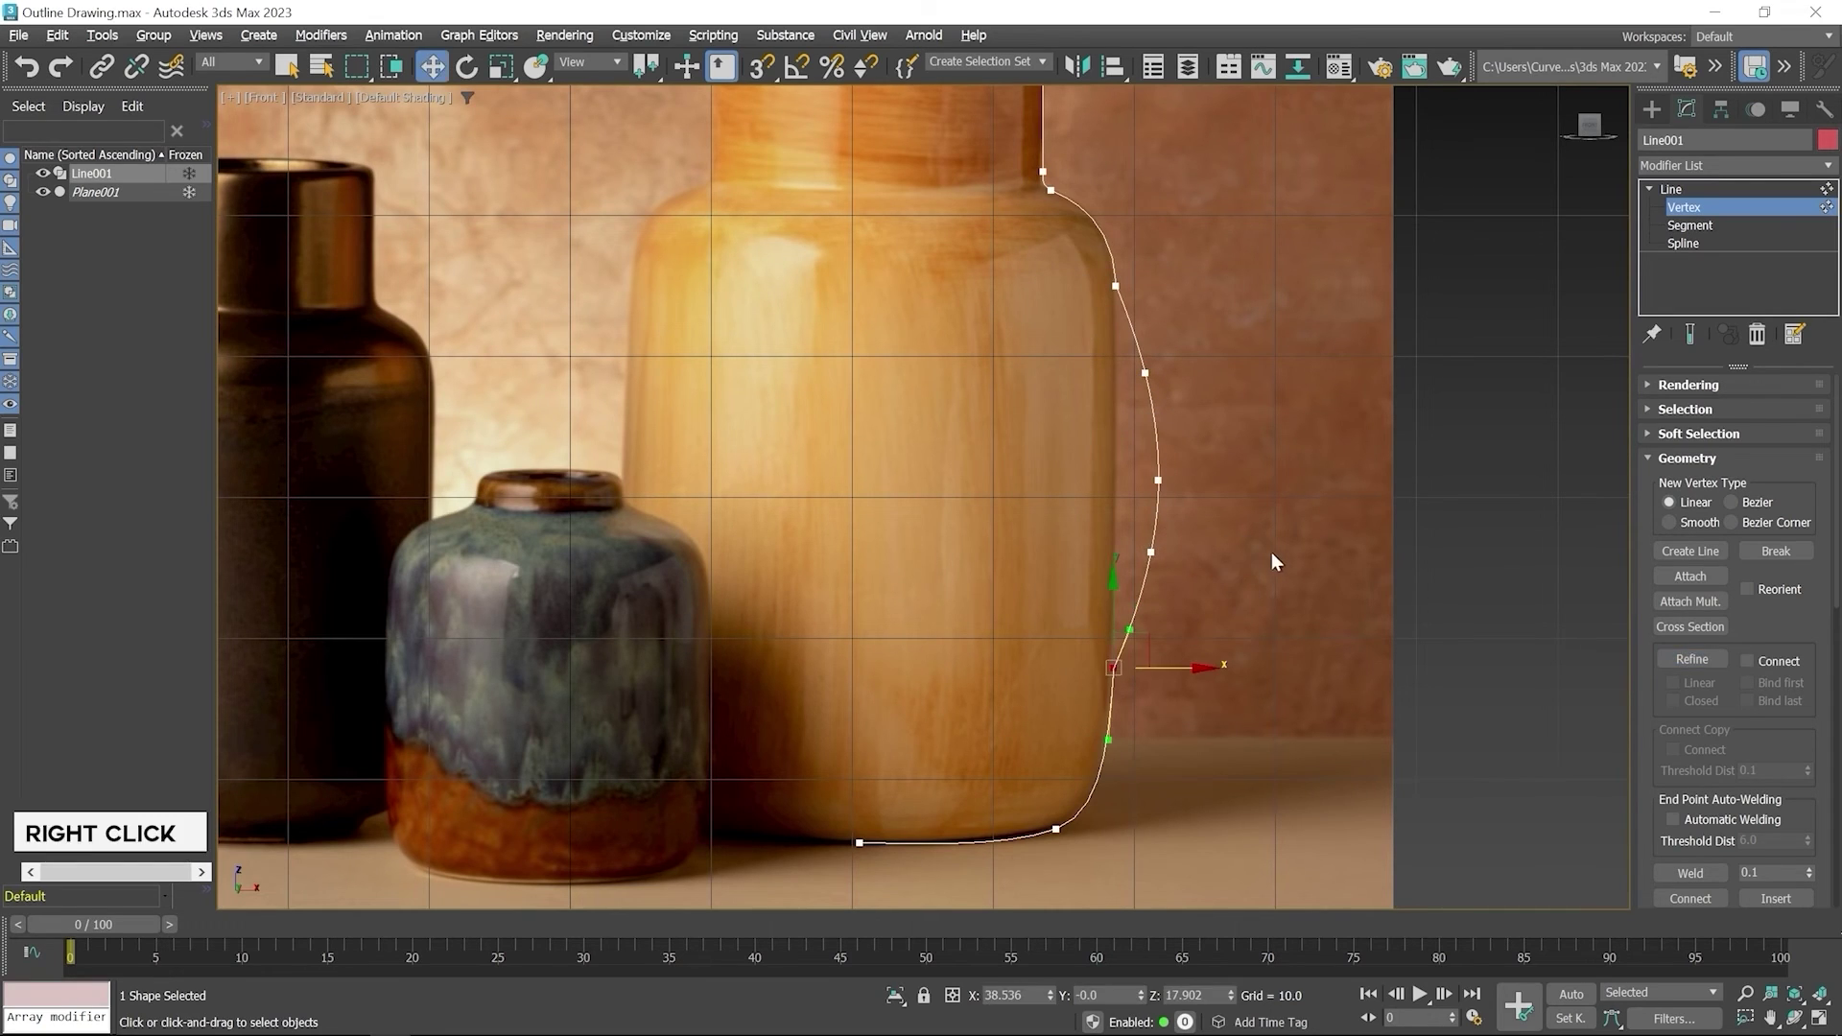
- Delete the two newly added bulge vertices to simplify the curve
drag(1190, 361, 1113, 389)
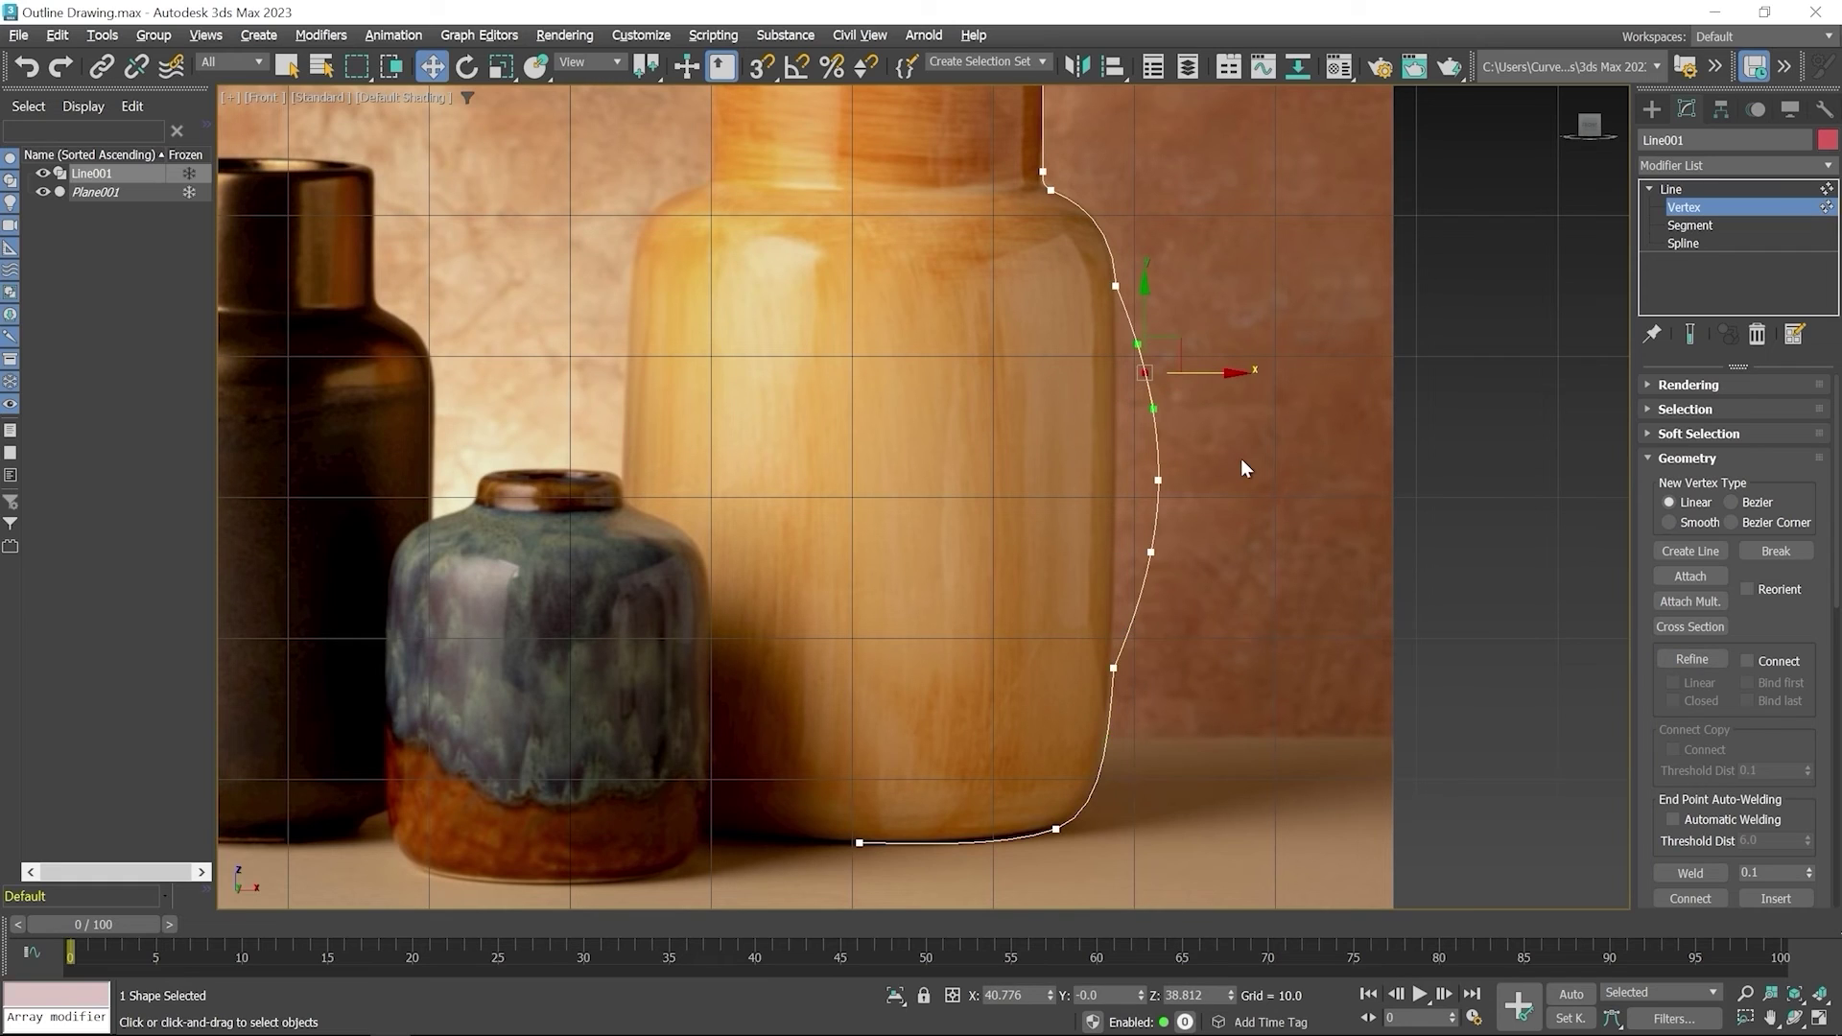
key(Delete)
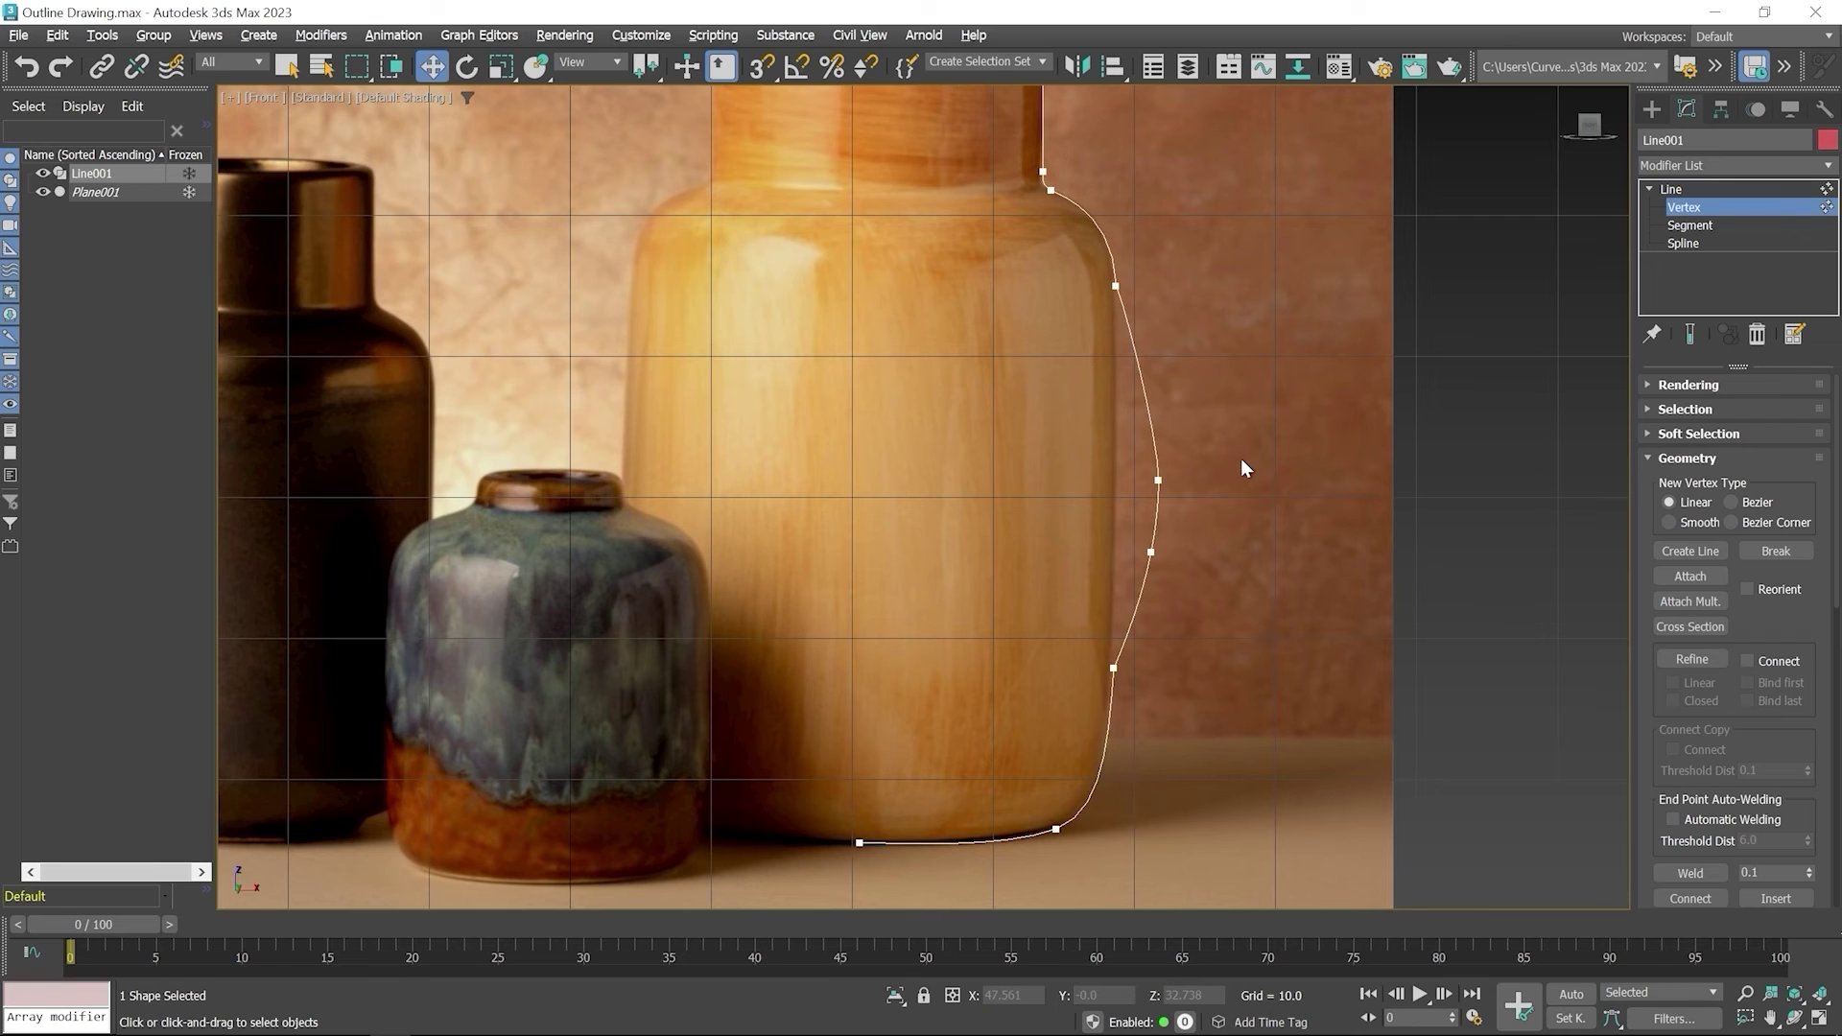
drag(1117, 530, 1206, 578)
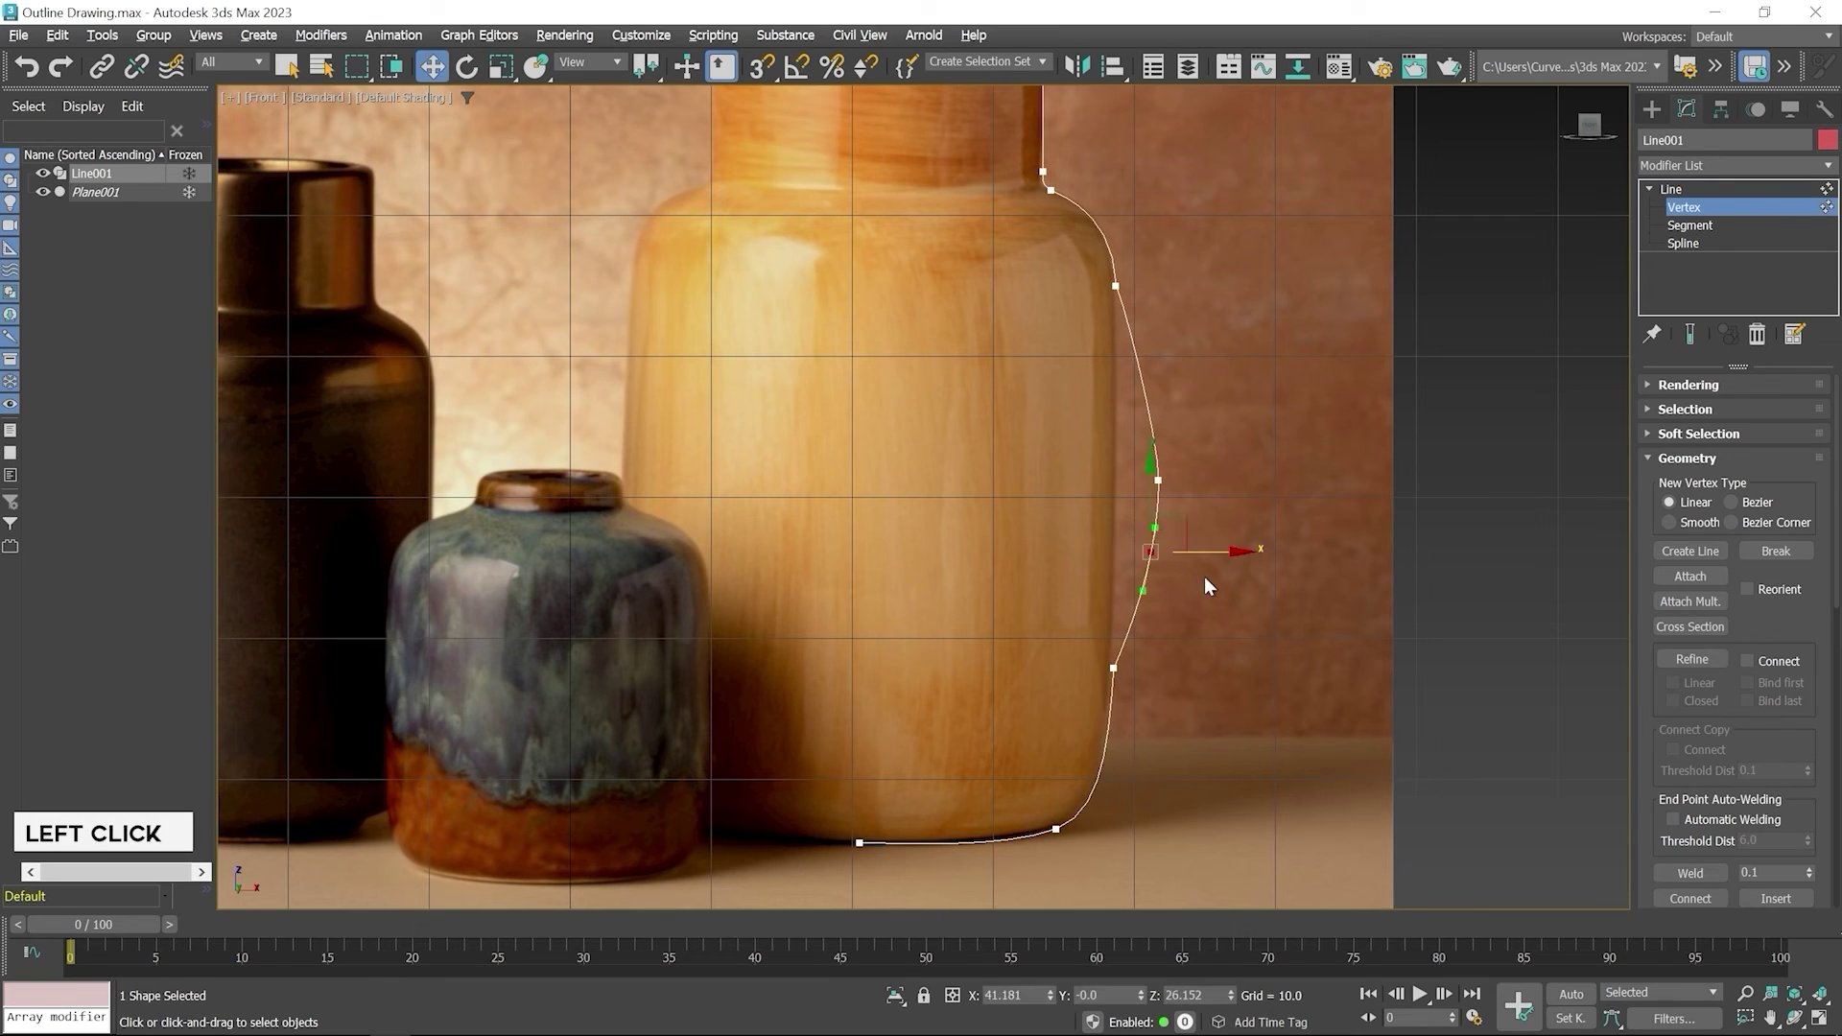
key(Delete)
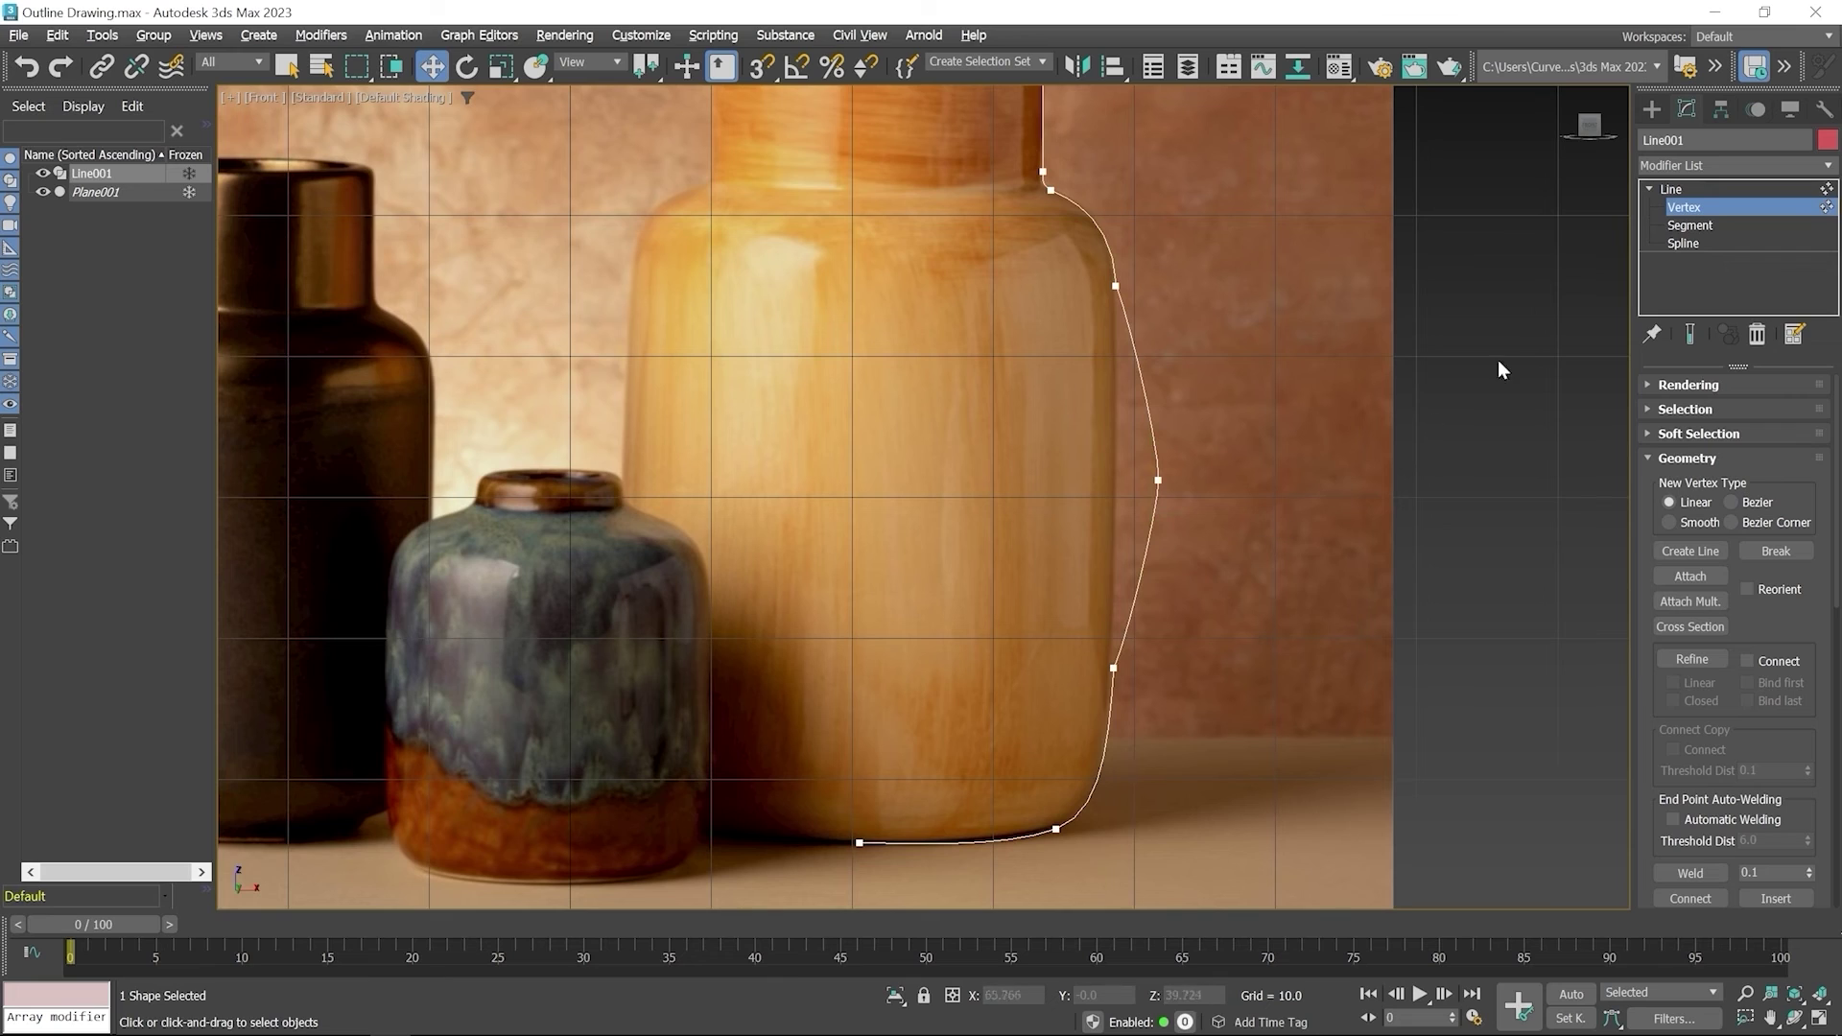
- Delete the upper segment of the right-side bulge, then undo to restore it
click(1689, 225)
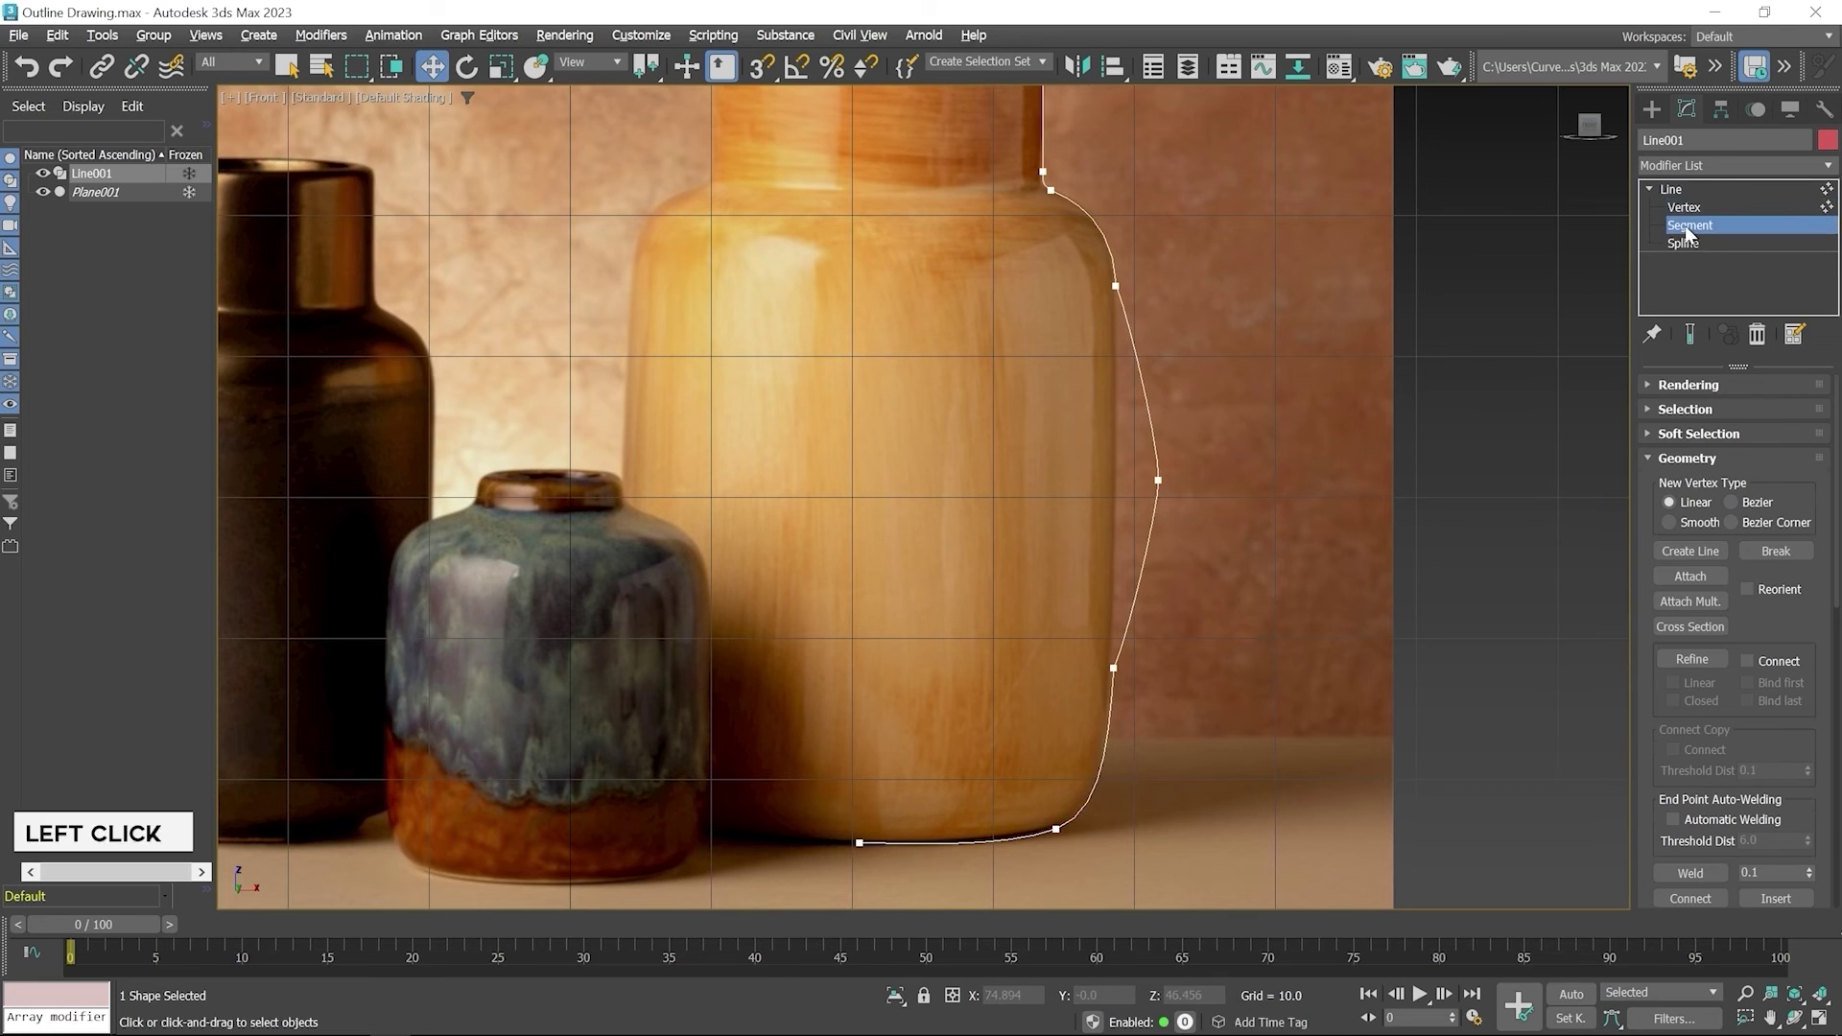
click(1142, 381)
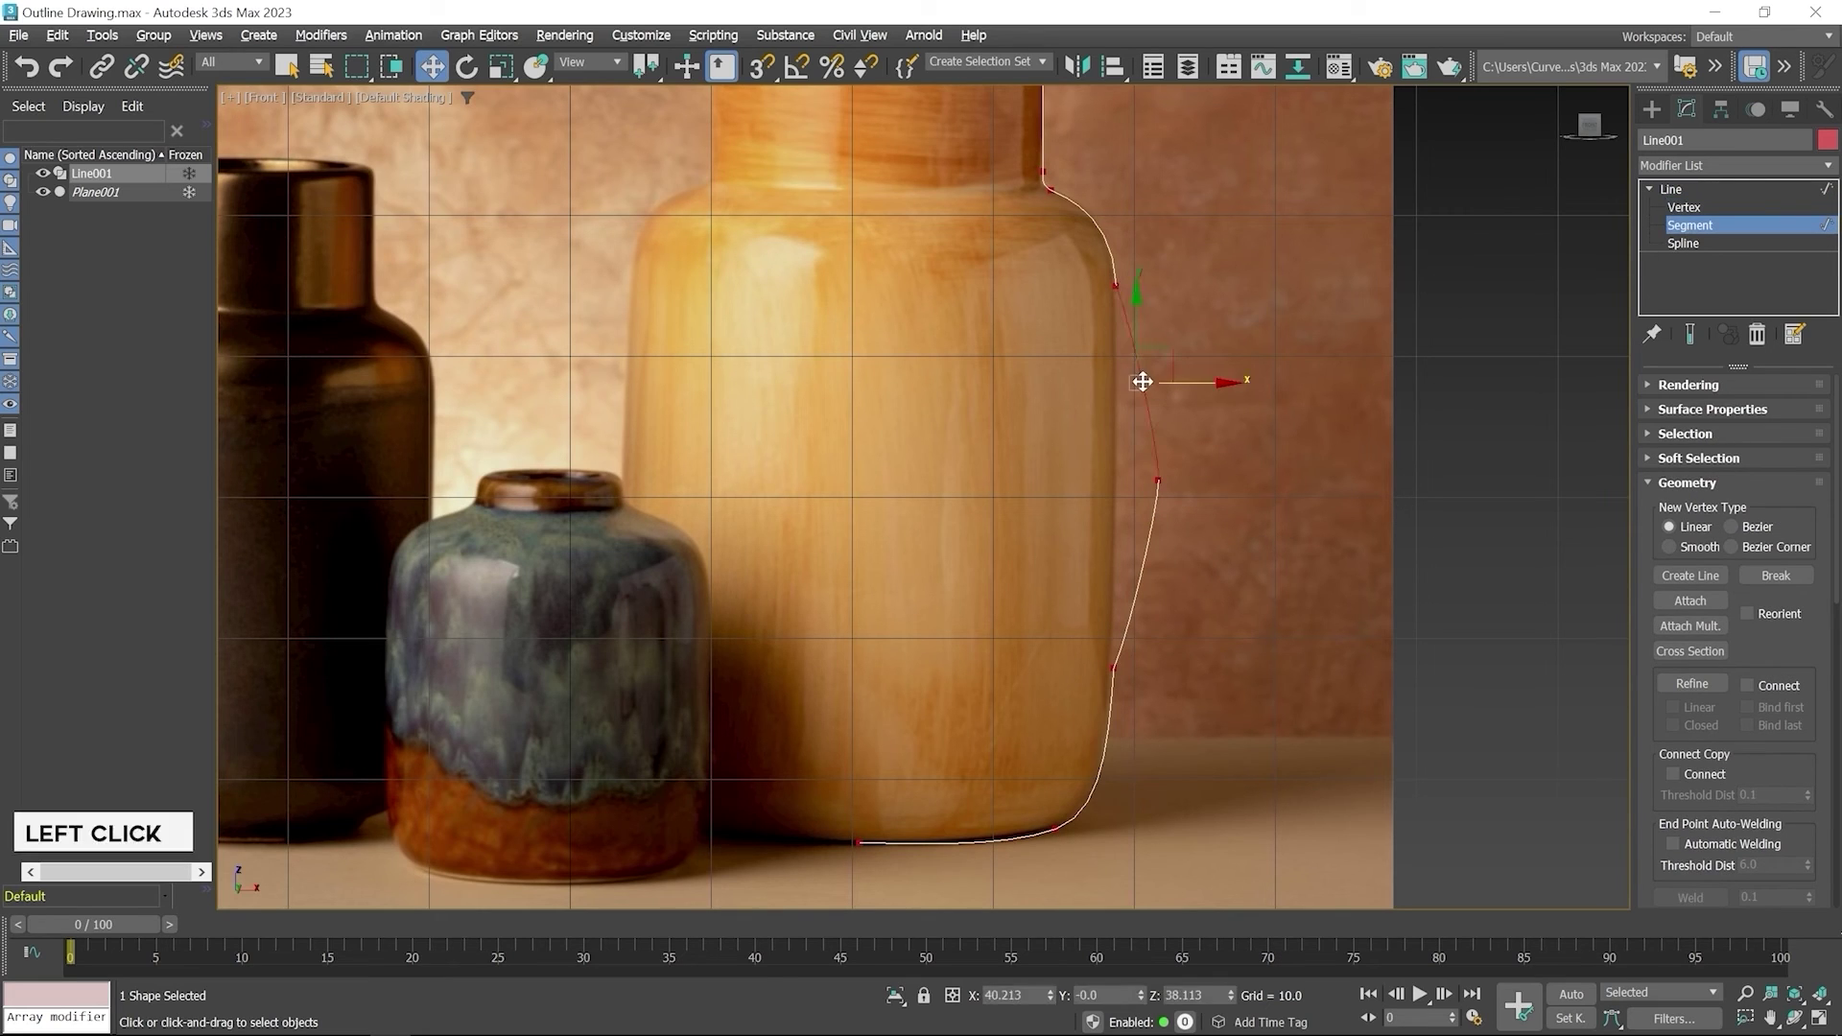
key(Delete)
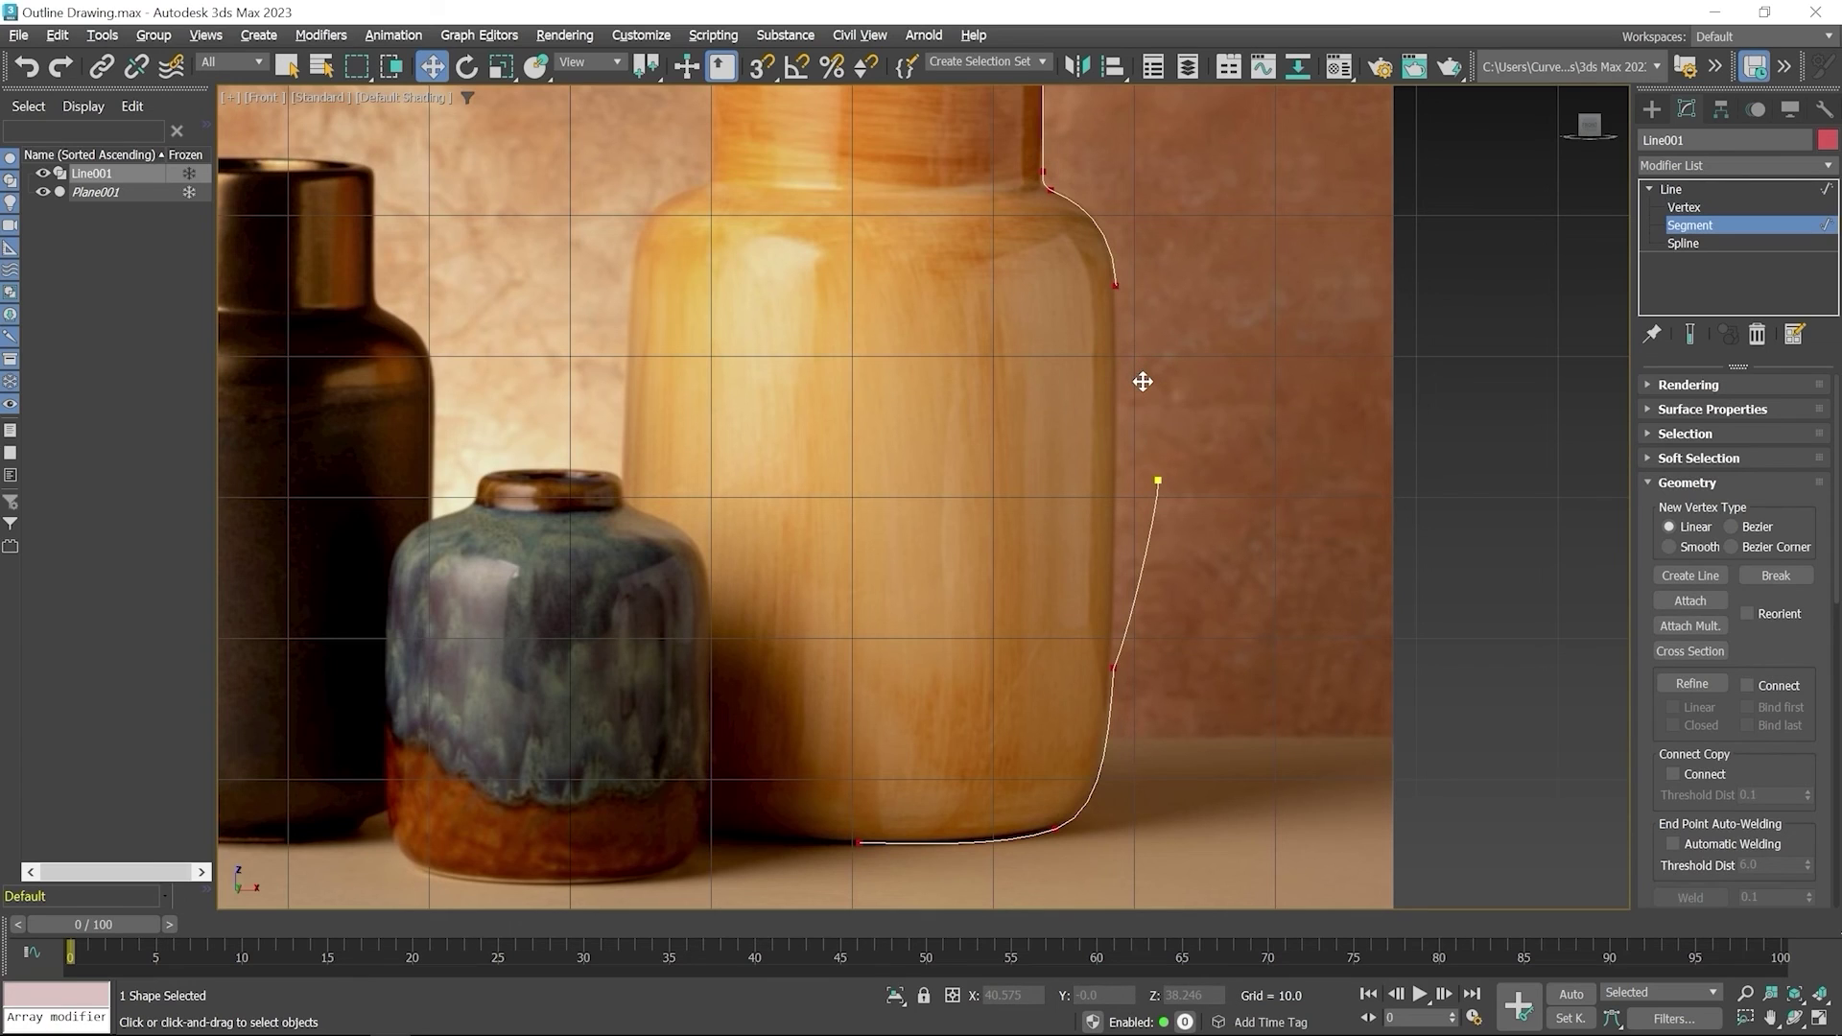
key(ctrl+z)
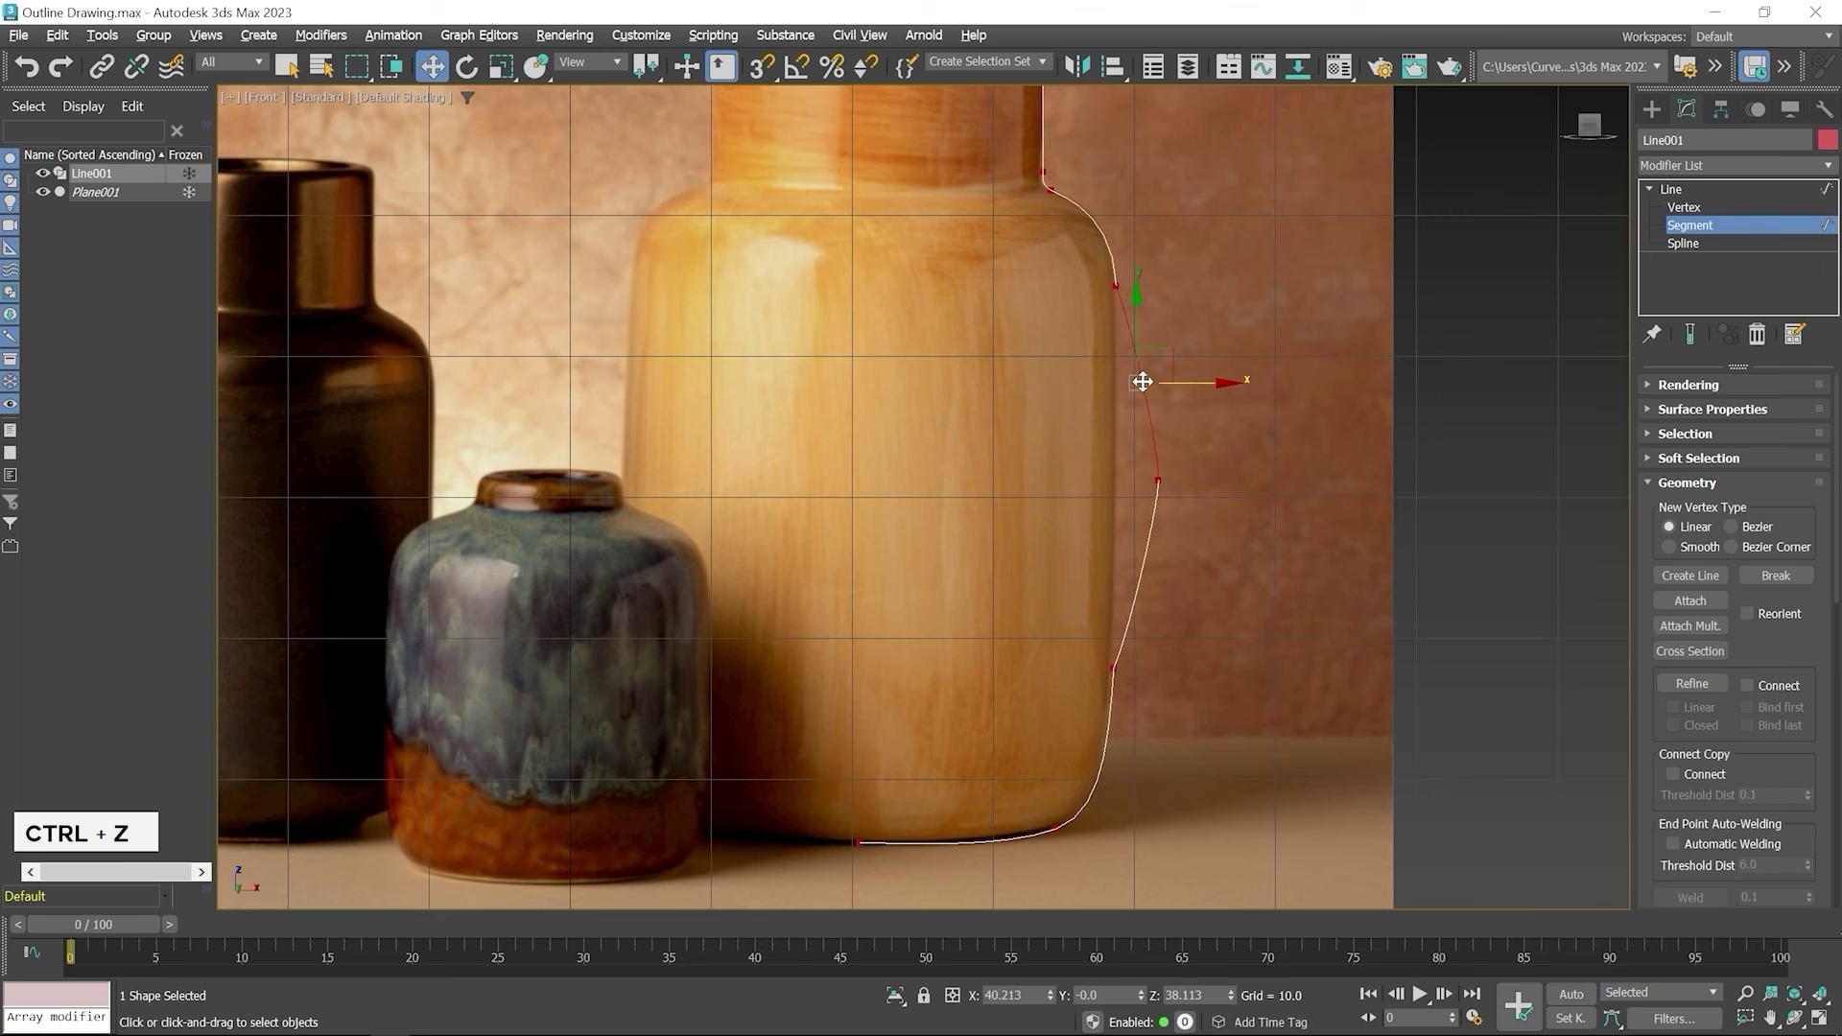
- Exit to the Line level, deselect all, zoom out and reselect the Line001 spline
click(1672, 189)
click(1292, 394)
scroll(1275, 406, down, 2)
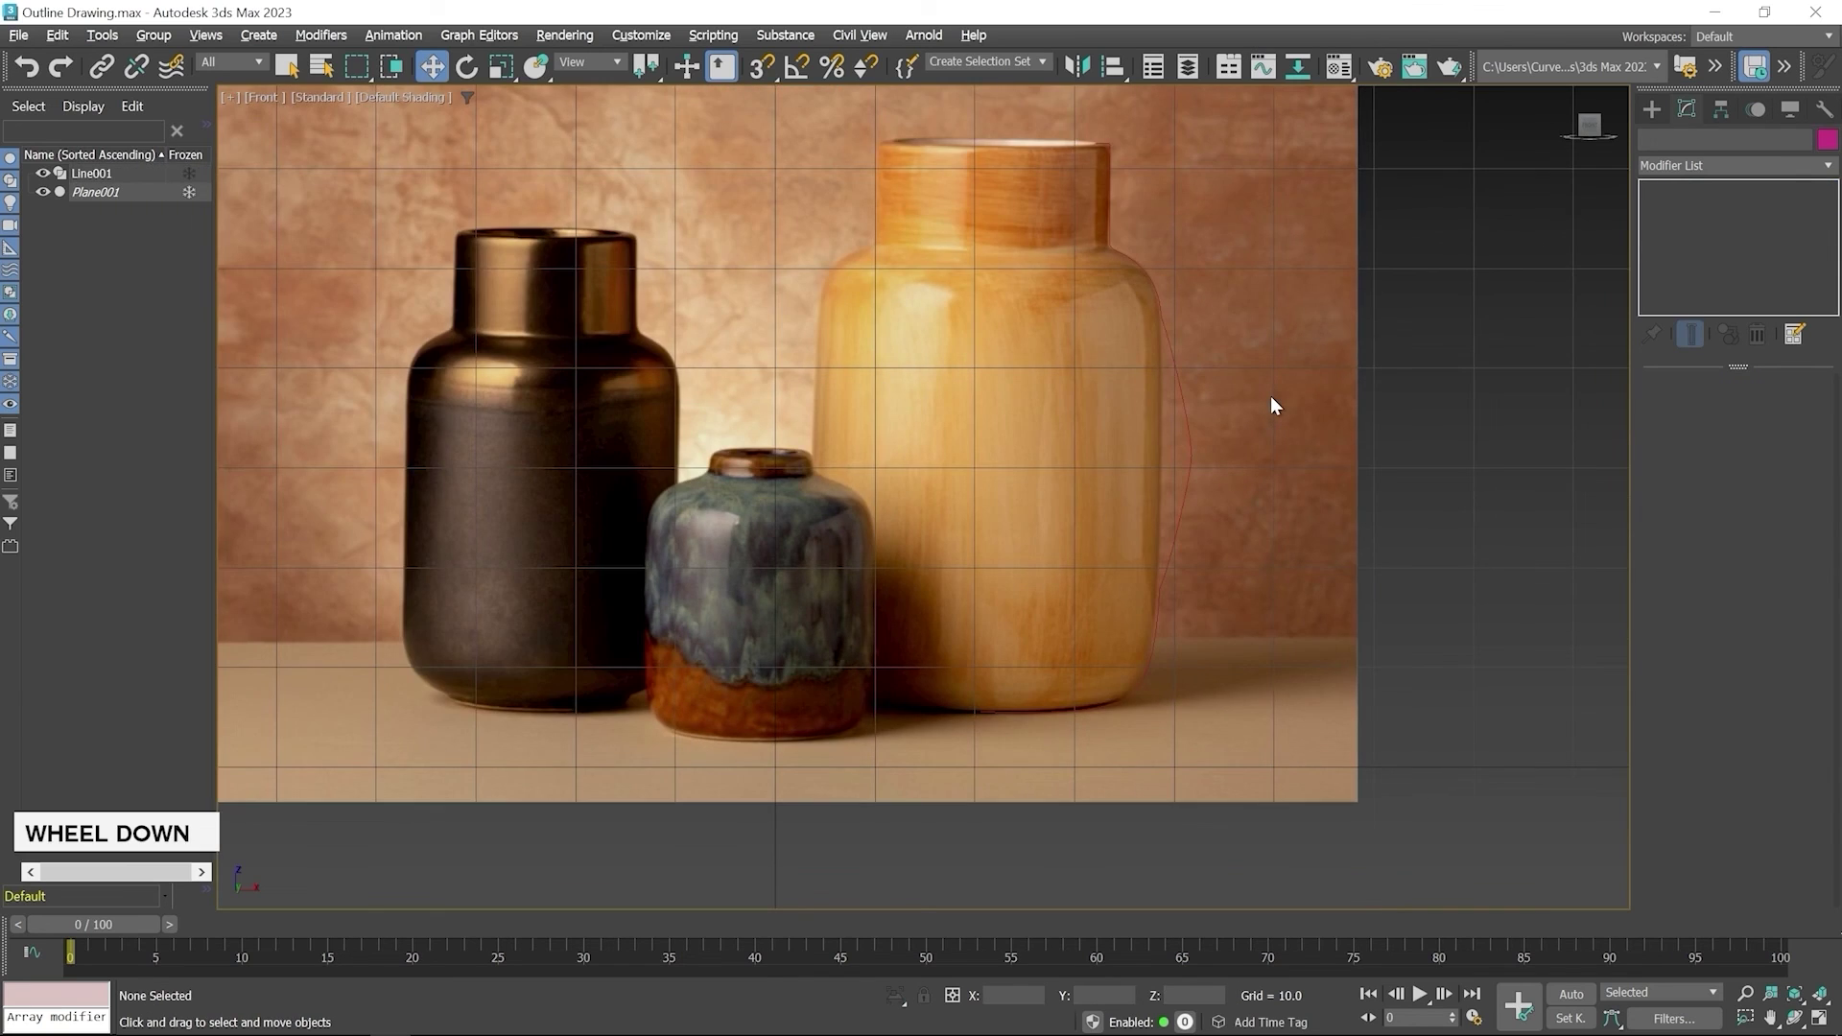
scroll(1271, 396, down, 2)
click(1219, 384)
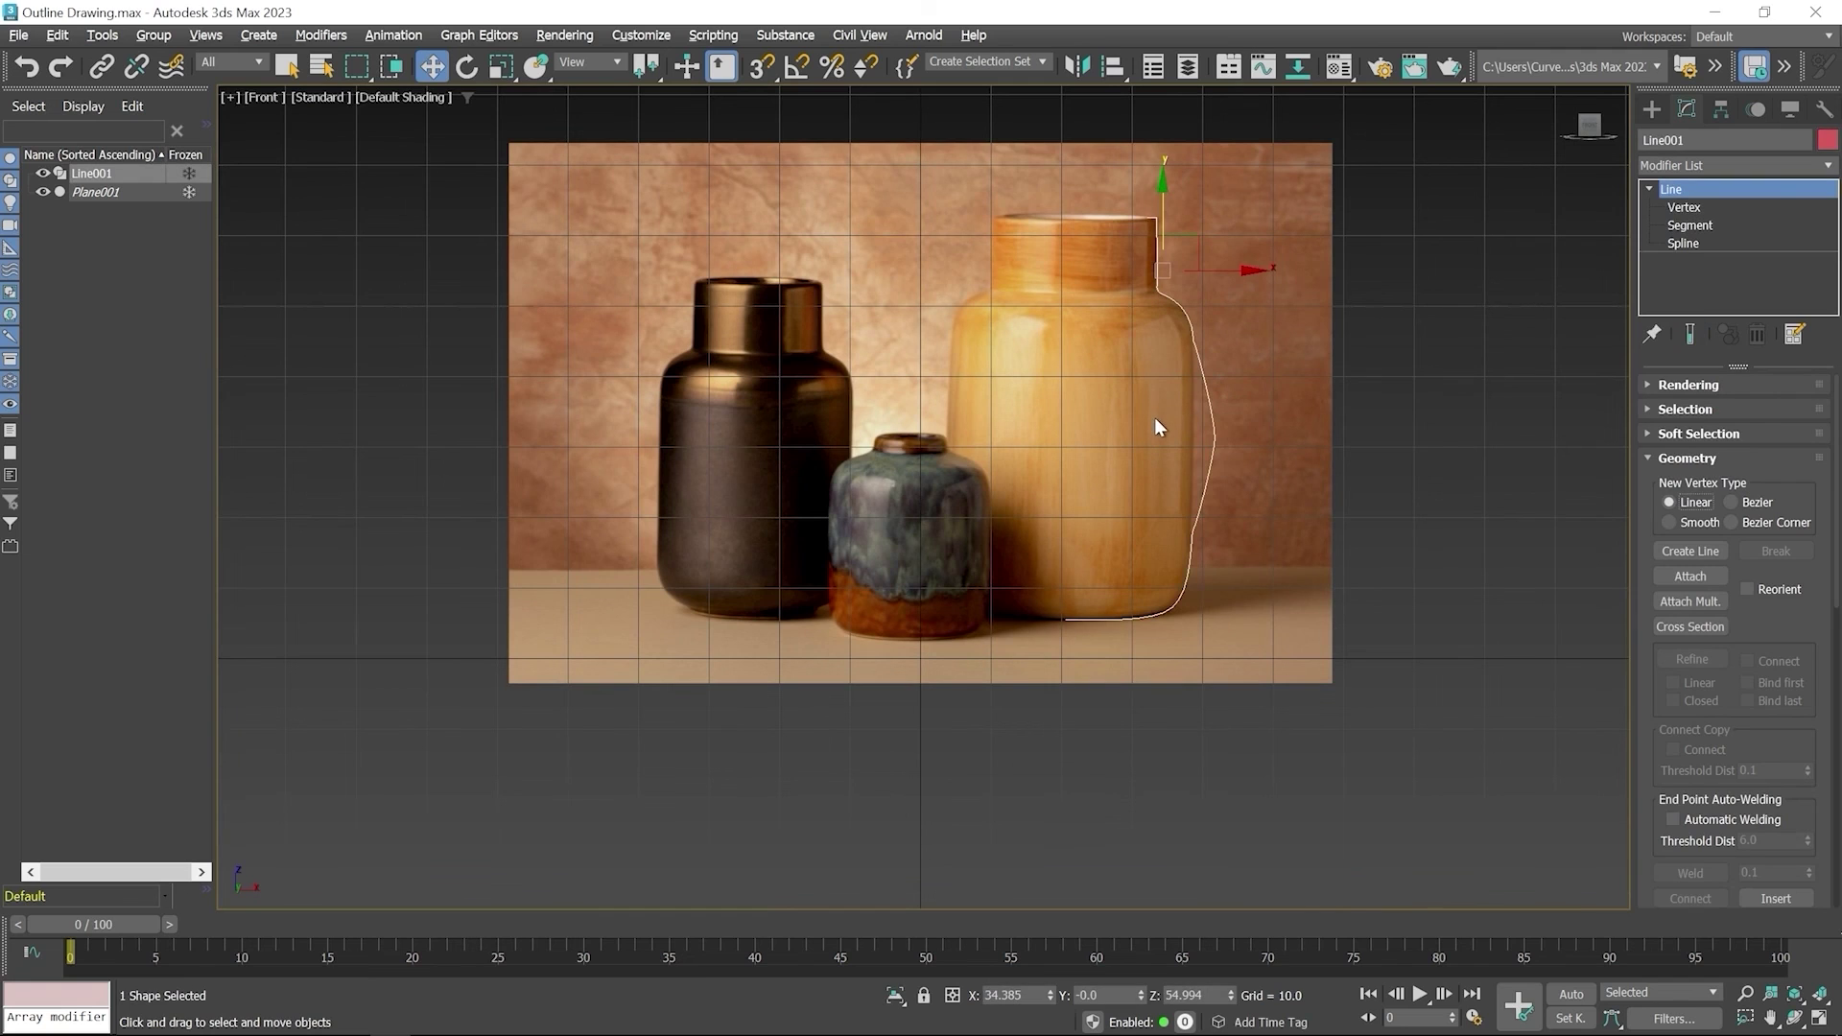